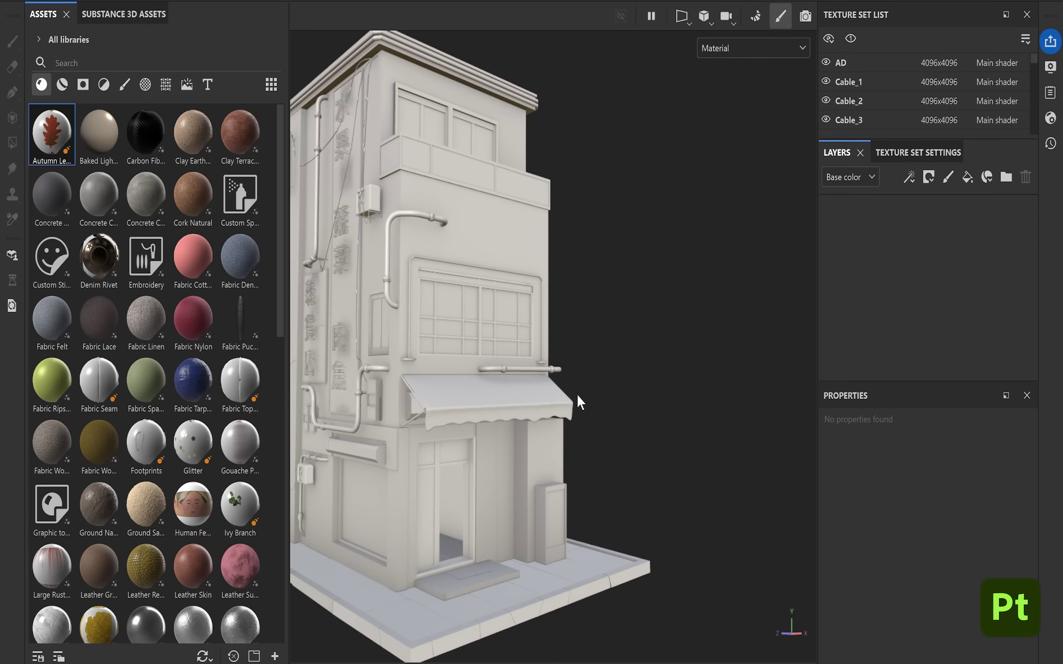
- Try the Concrete Coarse material on the building's outer walls
mouse_move(577, 395)
left_mouse_down("alt")
mouse_move(678, 428)
mouse_move(624, 387)
left_mouse_up("alt")
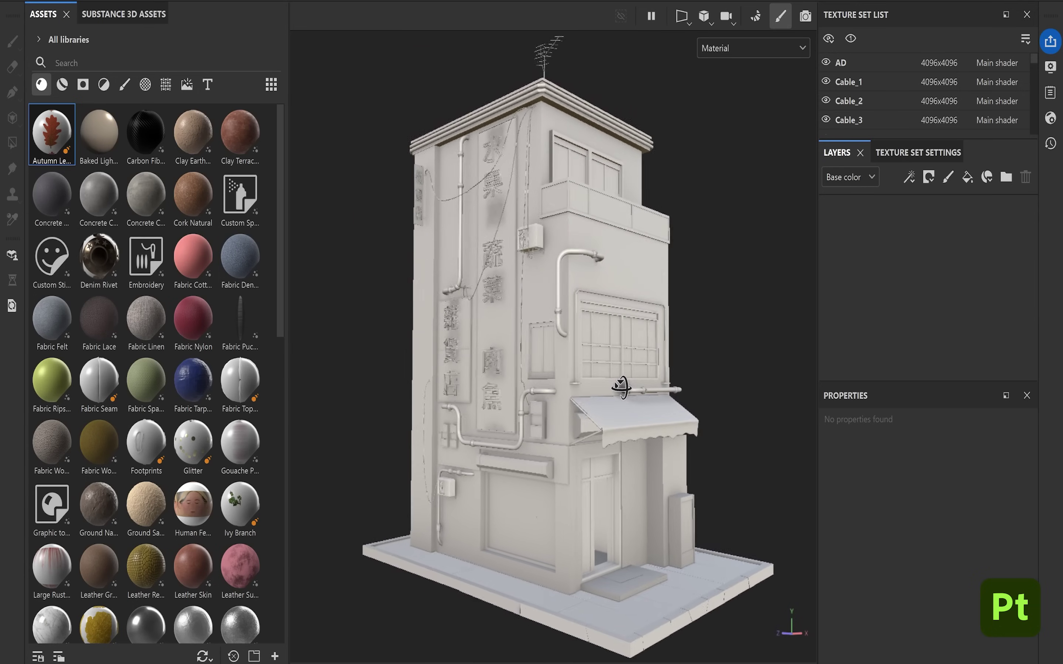
left_click_drag(146, 196, 580, 280)
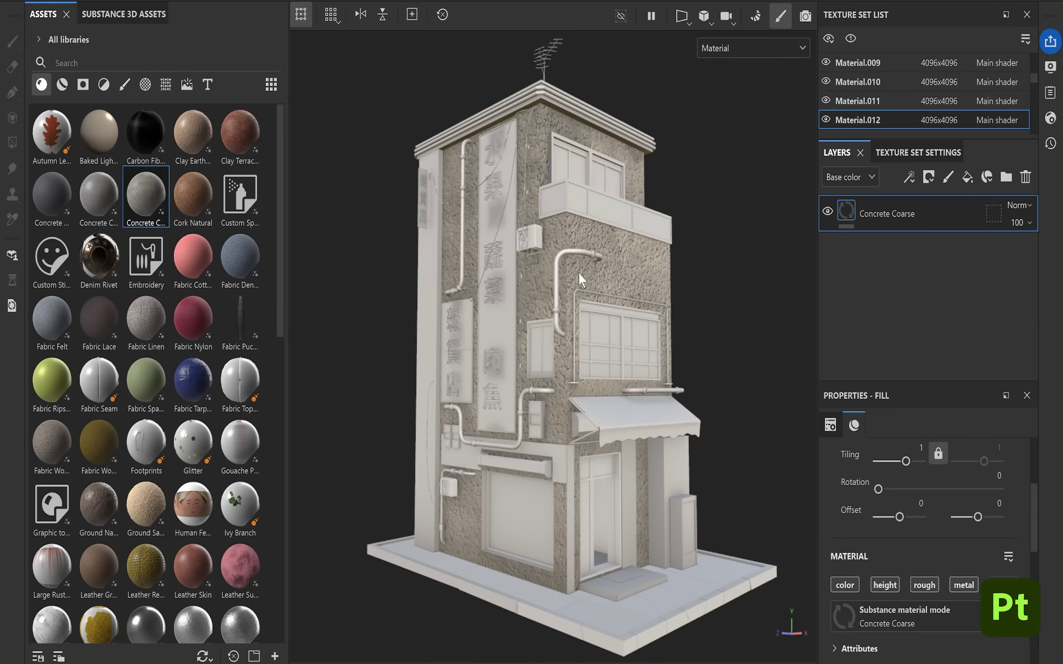
scroll(555, 261, "up", 5)
key("ctrl+z")
- Apply Concrete Cast and then Clay Terracotta to the building's walls, and add a white mask to the Clay Terracotta layer
left_click_drag(99, 196, 576, 340)
left_click_drag(240, 132, 506, 206)
left_click(928, 177)
left_click(948, 201)
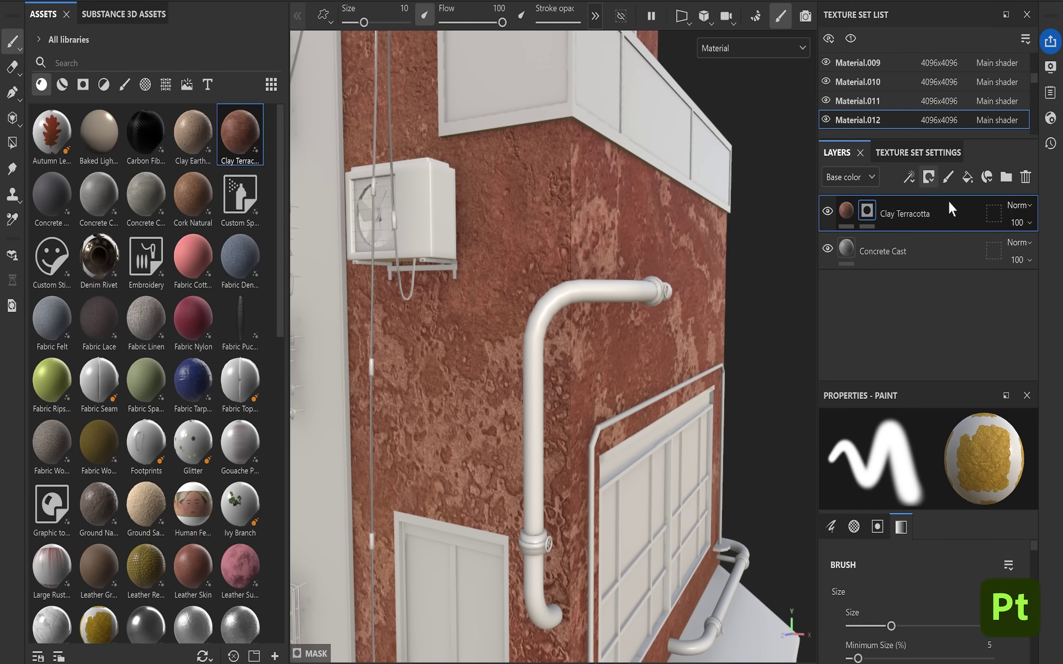
- Search the assets for bricks and assign the Bricks 01 pattern to the fill in the Clay Terracotta mask
left_click(166, 85)
left_click(110, 62)
type("bric")
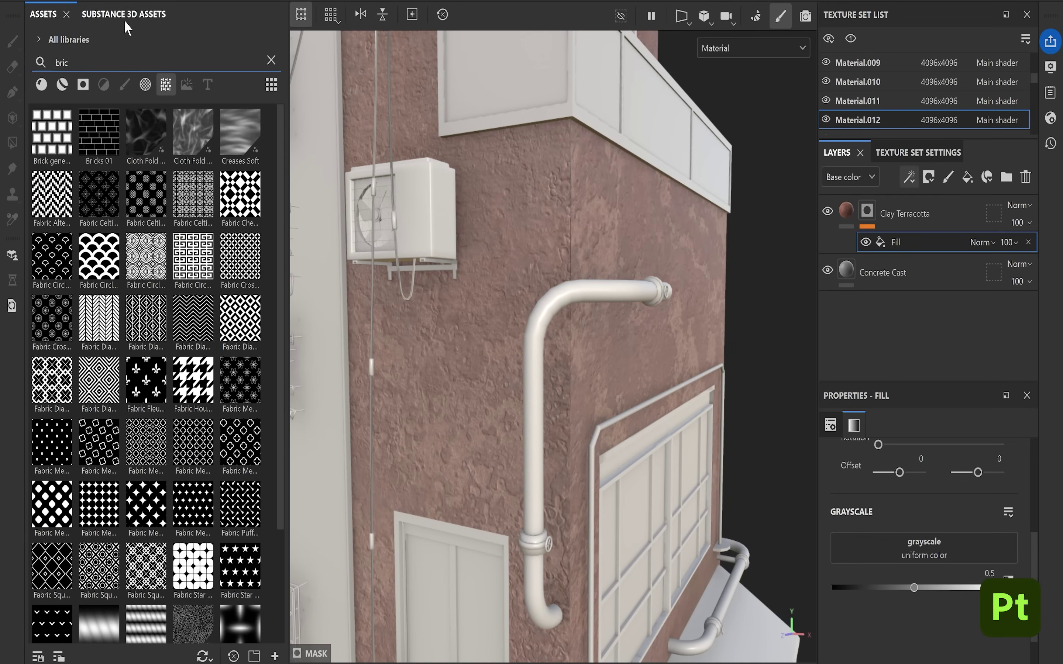
left_click_drag(99, 132, 937, 549)
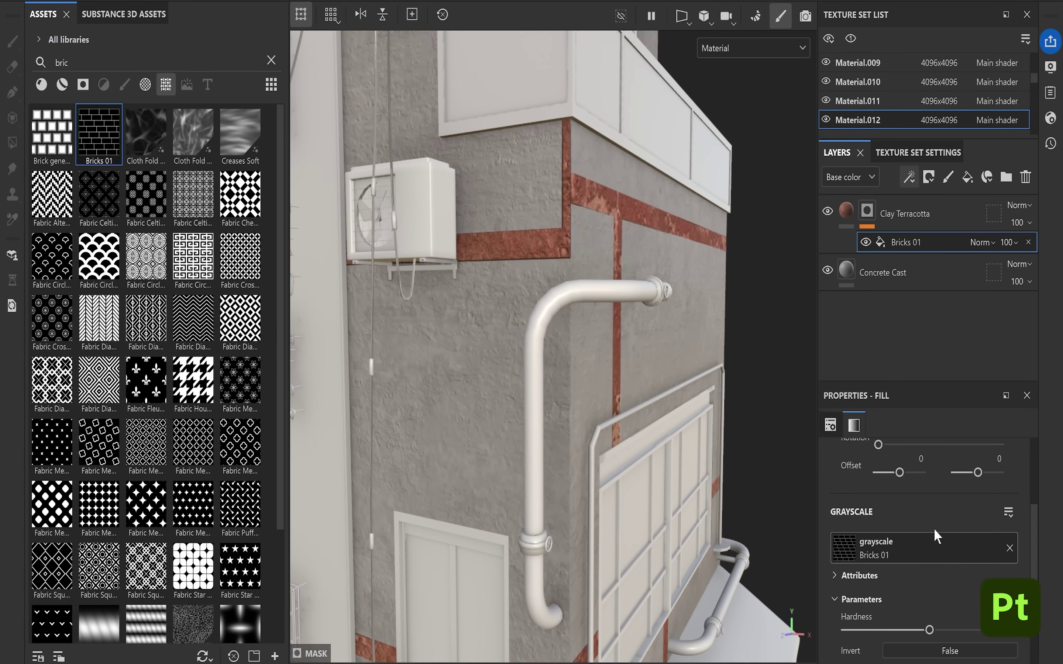
- Invert the Bricks 01 pattern, set Number X to 9, and increase Number Y to get smaller, denser bricks
scroll(936, 540, "down", 2)
left_click(958, 603)
scroll(932, 484, "down", 2)
key("f")
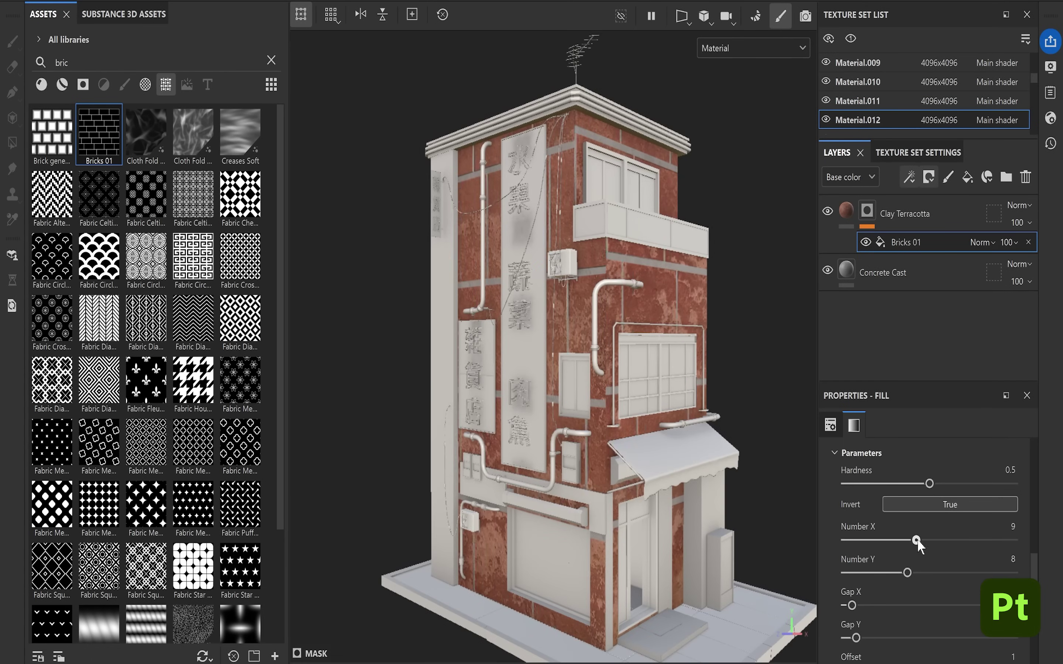
left_click_drag(907, 573, 953, 575)
scroll(932, 549, "up", 3)
left_click_drag(891, 610, 897, 609)
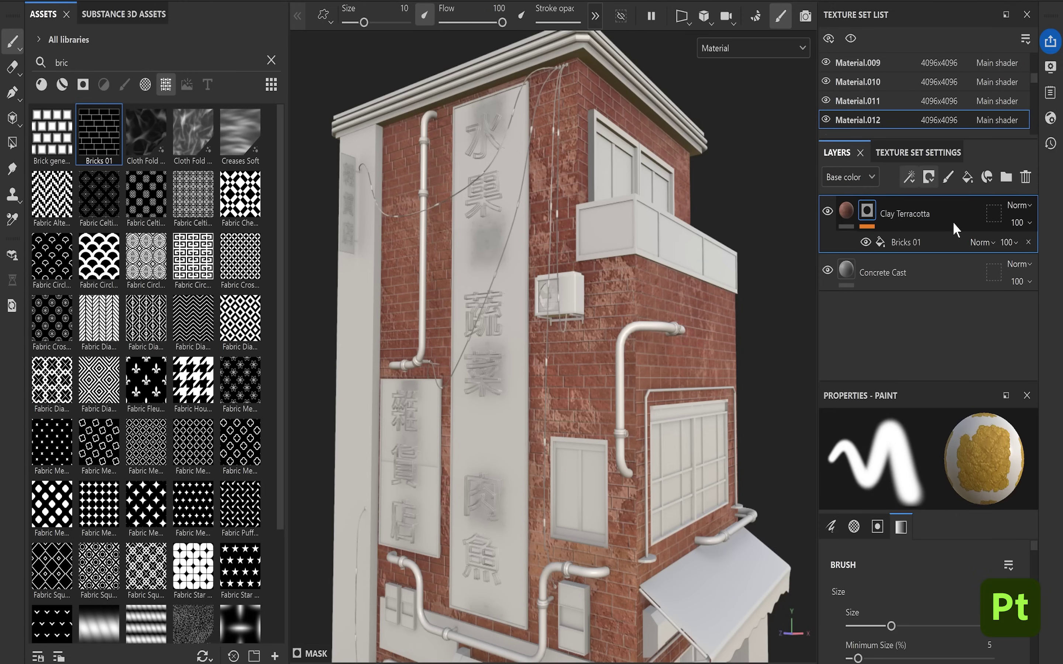
- Duplicate the Clay Terracotta layer and lower the shadow luminosity in the original layer's Color Correct filter
key("ctrl+d")
left_click(876, 213)
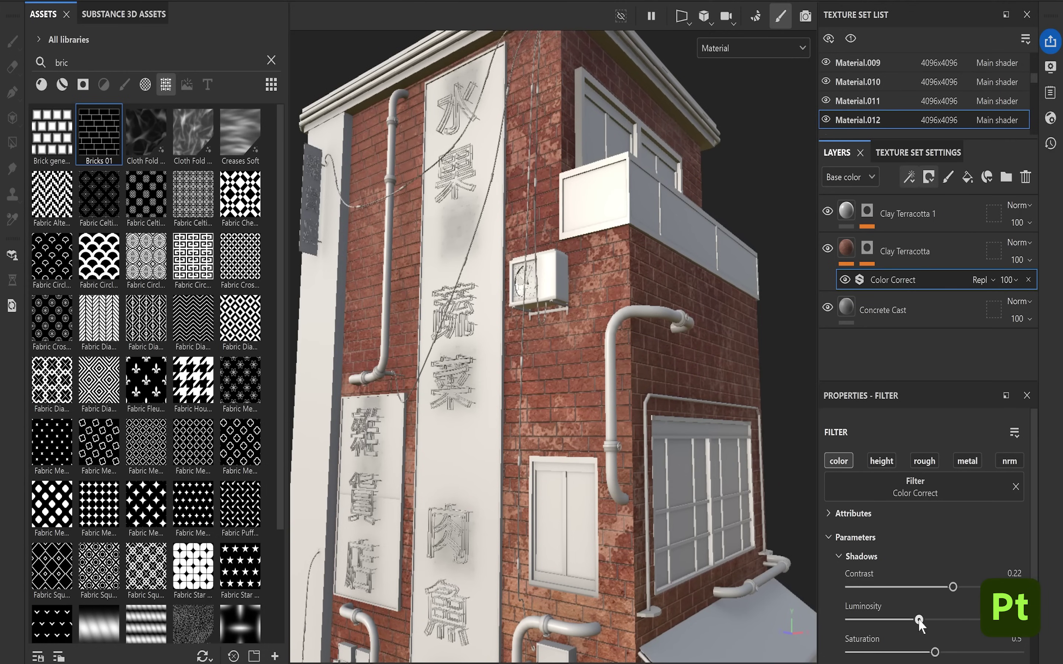
left_click_drag(919, 621, 904, 621)
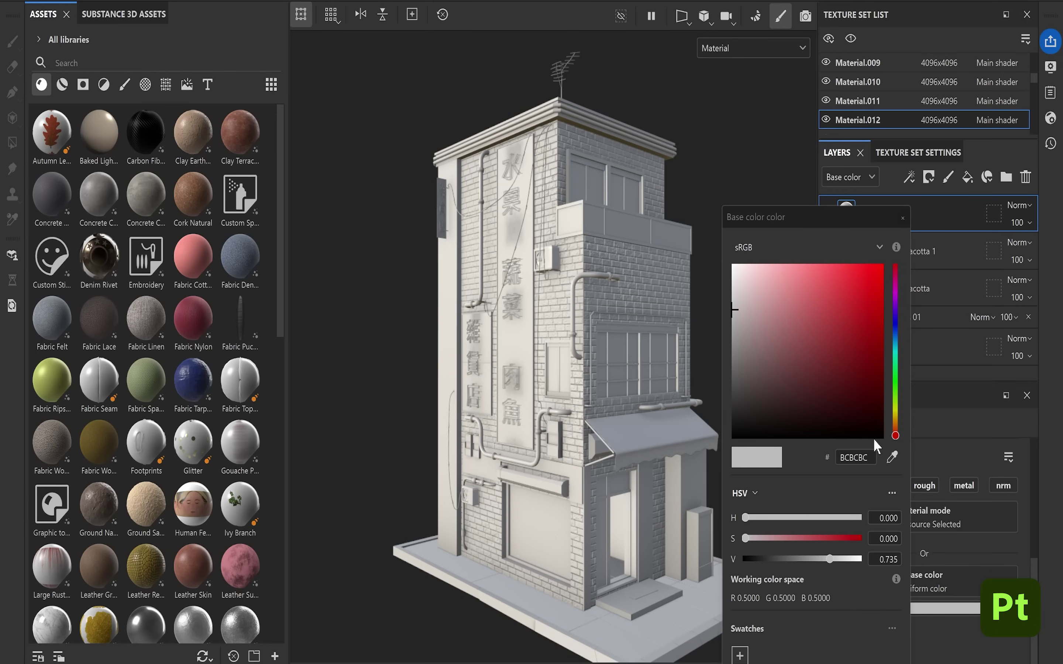
- Give the new fill layer above the terracotta layers a very dark brown base color and a black mask
left_click_drag(874, 438, 752, 415)
left_click(929, 177)
left_click(961, 219)
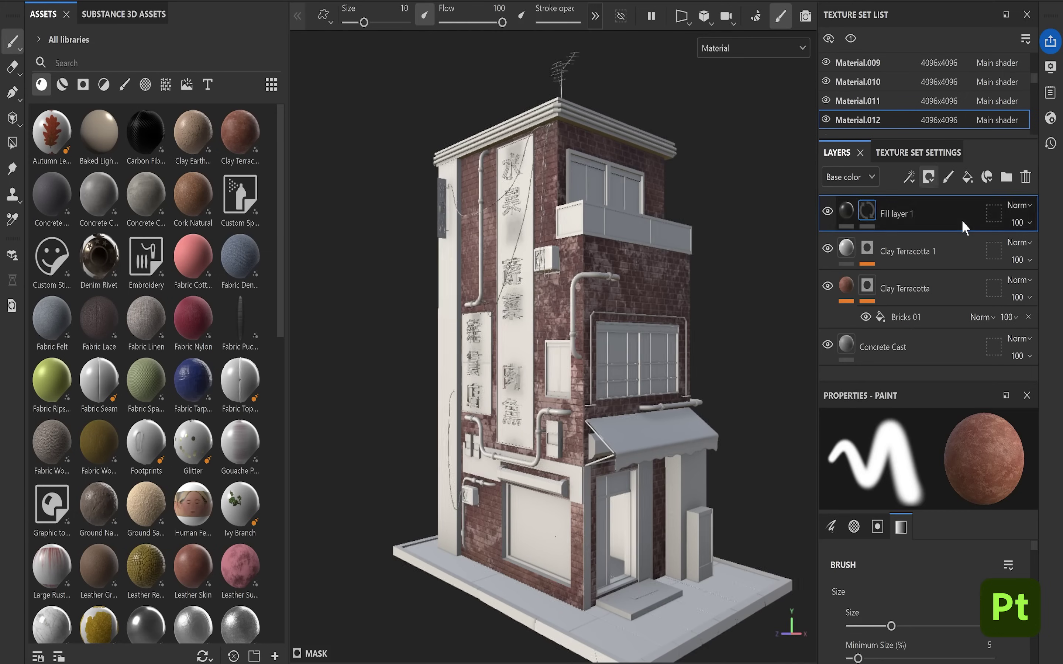
- Add a Dirt generator to the dark fill layer's mask, reduce its Dirt Level and adjust its further dirt parameters
left_click(909, 177)
left_click(915, 468)
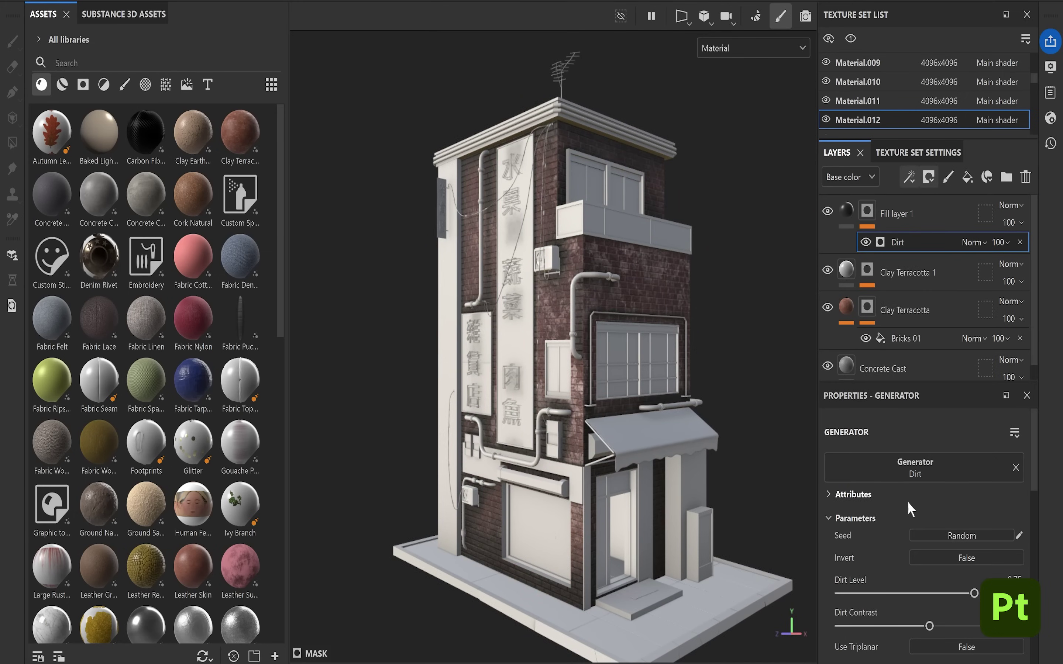
scroll(598, 349, "up", 5)
scroll(598, 350, "down", 4)
left_click_drag(974, 593, 960, 592)
scroll(953, 553, "down", 3)
left_click_drag(894, 573, 933, 573)
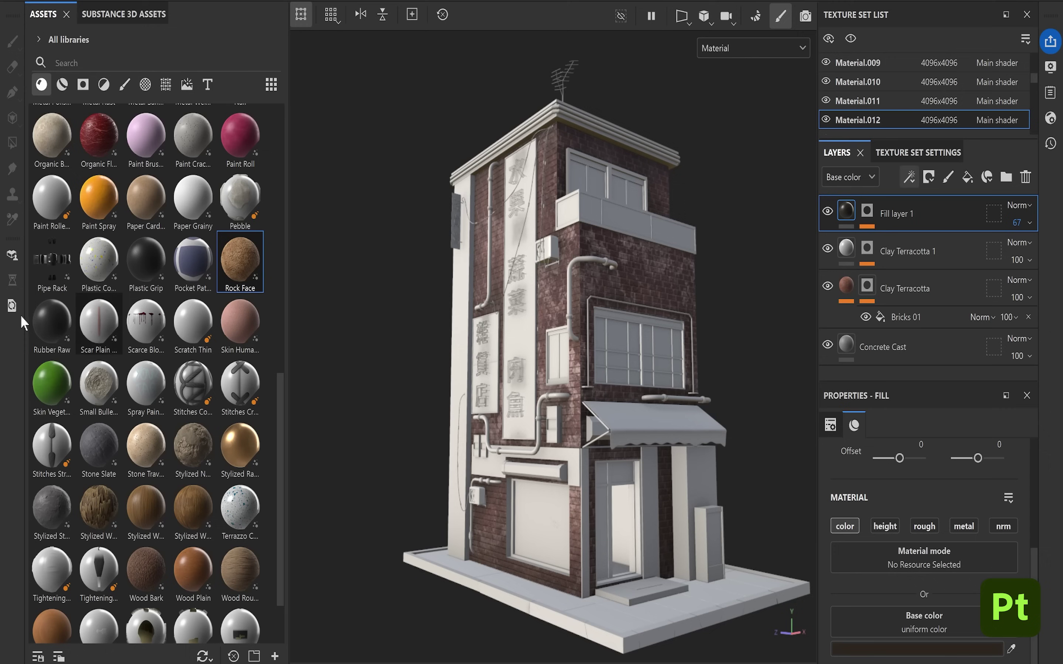
- Apply the Skin Vegetation material to the brick walls and set its Veins Color to a dark, desaturated green
left_click_drag(72, 386, 477, 347)
left_click_drag(655, 287, 655, 286)
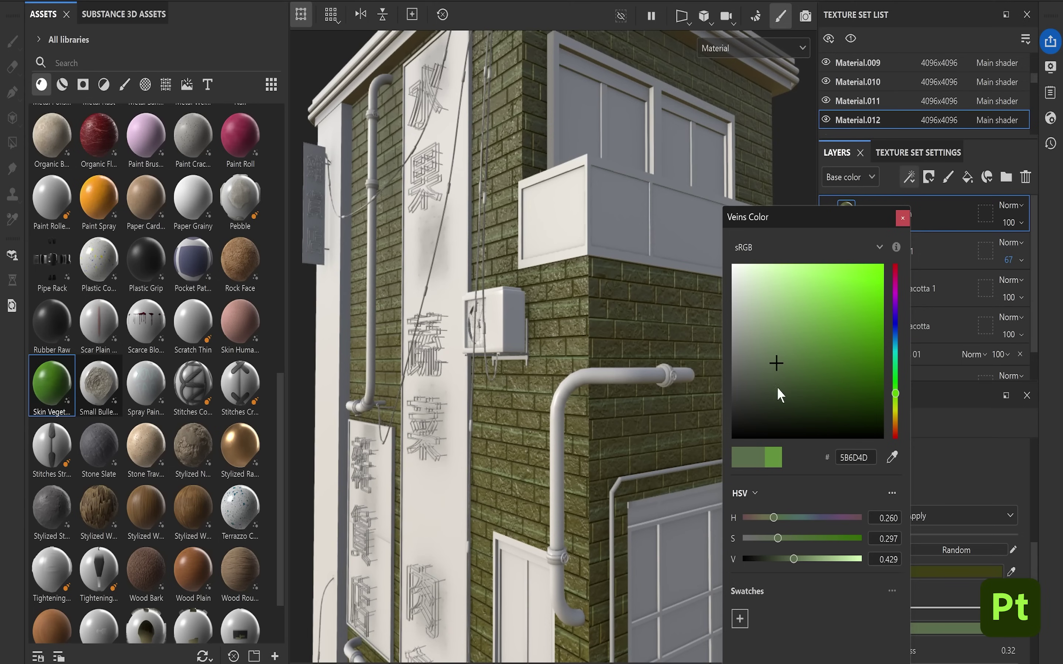
left_click_drag(779, 389, 762, 413)
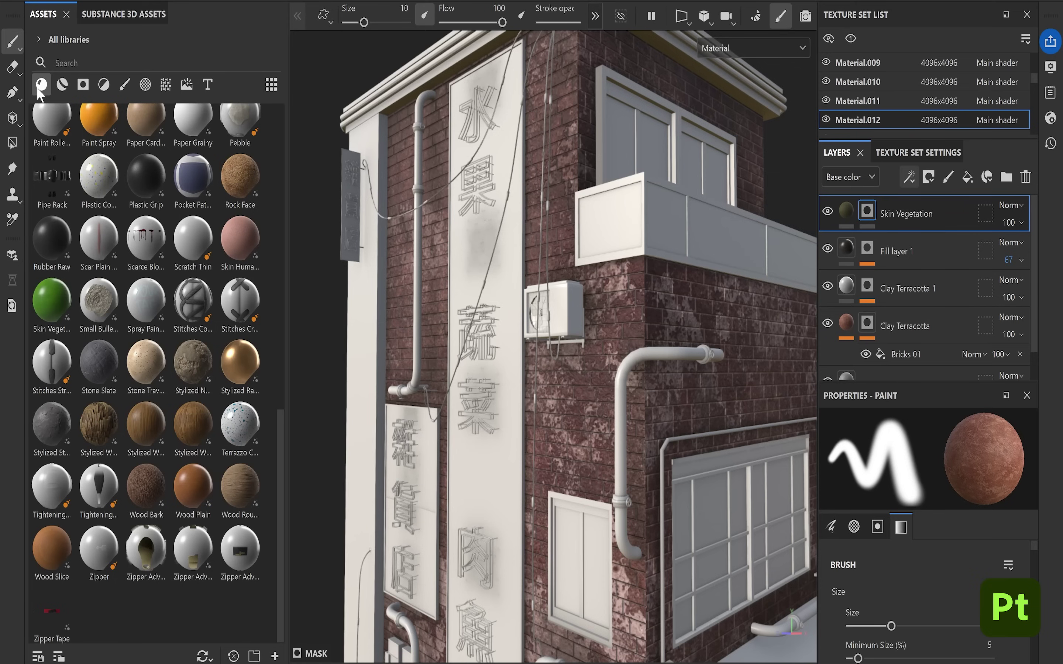
- Add 3D Linear Gradient and Dripping Rust generators to the Skin Vegetation mask to create moss patches on the walls
left_click(909, 178)
left_click(923, 196)
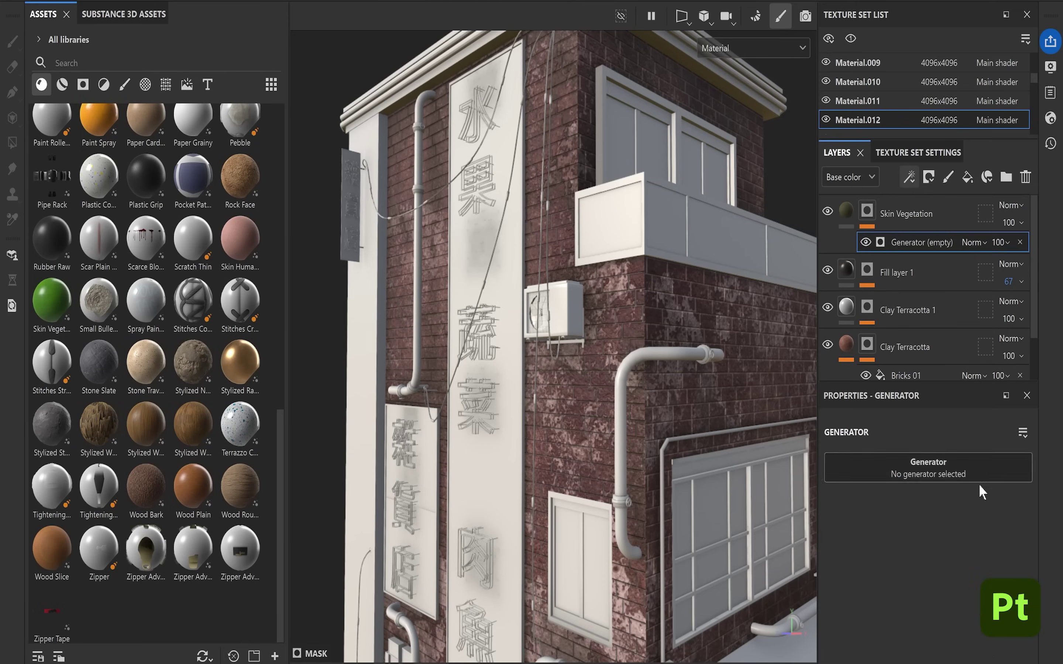
left_click(979, 479)
left_click(921, 523)
left_click_drag(670, 450, 631, 386, "alt")
left_click(952, 537)
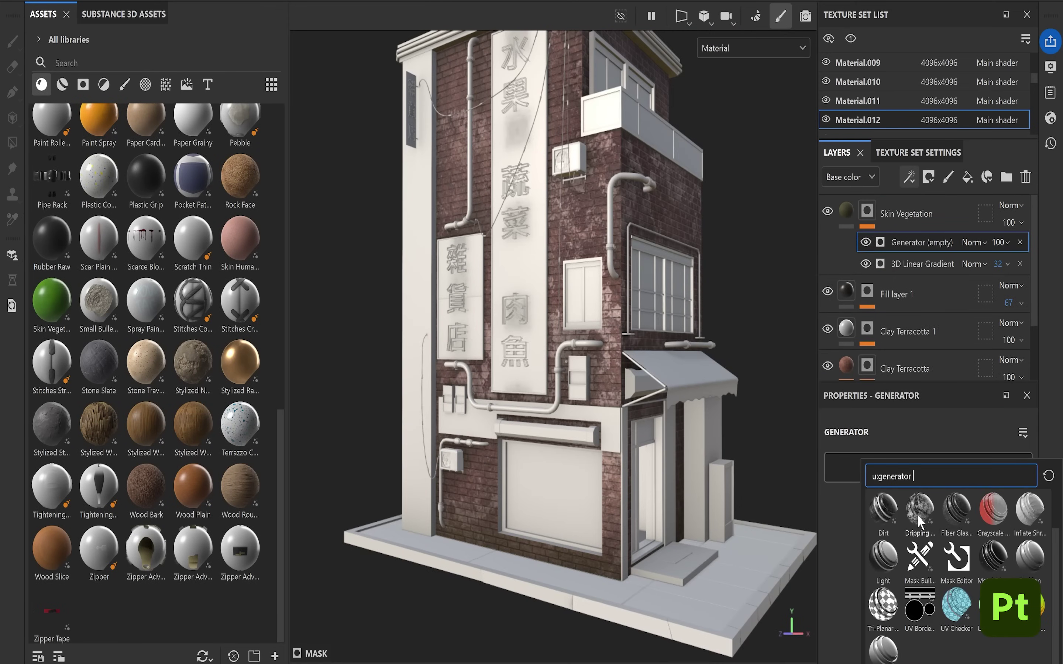
left_click(917, 515)
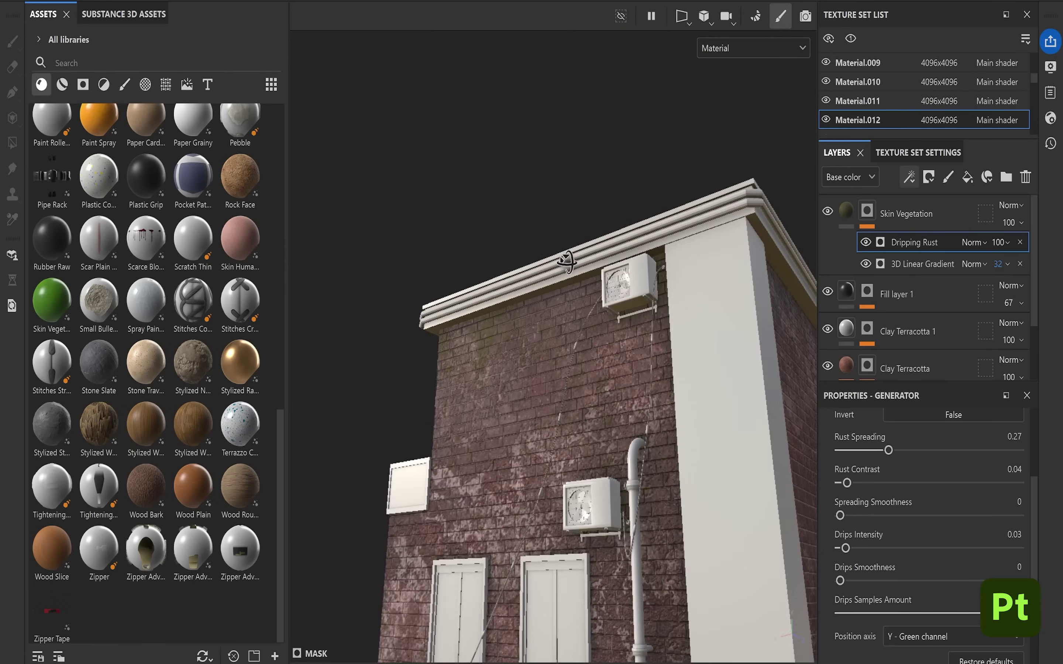
left_click_drag(549, 293, 649, 279, "alt")
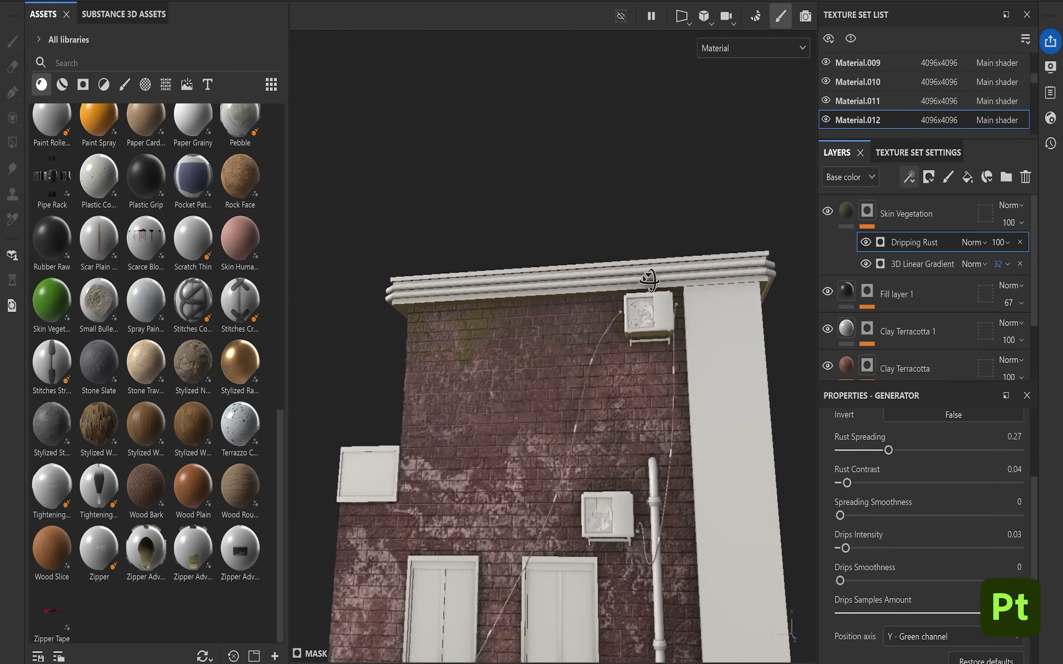
- Add a white mask with a paint effect to the Bricks folder
left_click(928, 148)
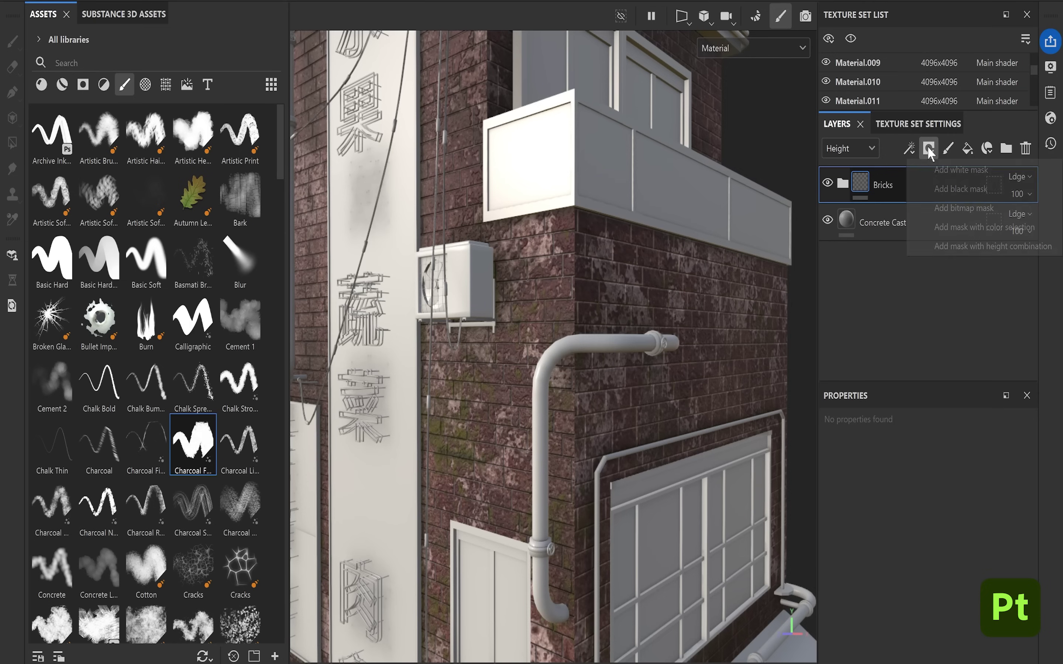
left_click(958, 168)
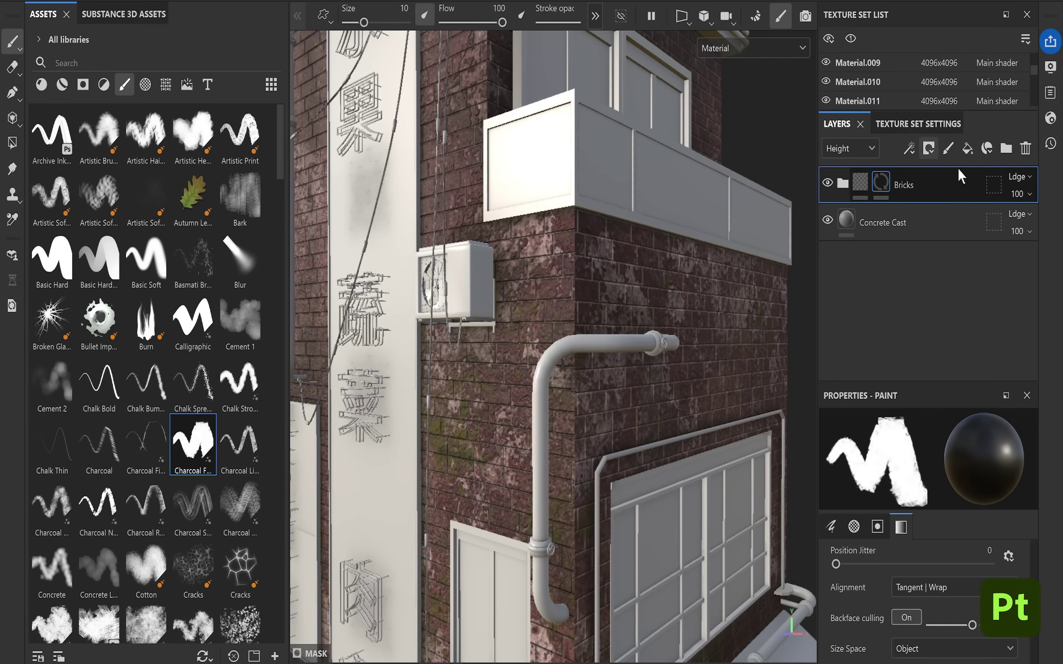
left_click(908, 148)
left_click(947, 189)
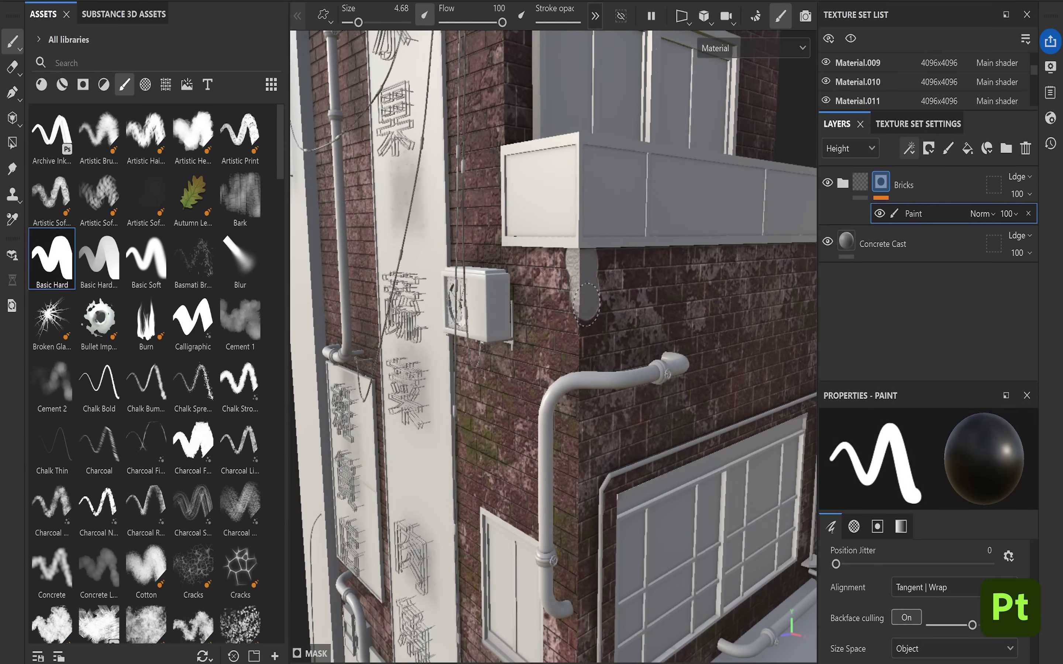
- Paint out bricks along the building's corner in the Bricks mask with the Basic Hard and Marker brushes, exposing the concrete
left_click_drag(580, 415, 584, 299, "alt")
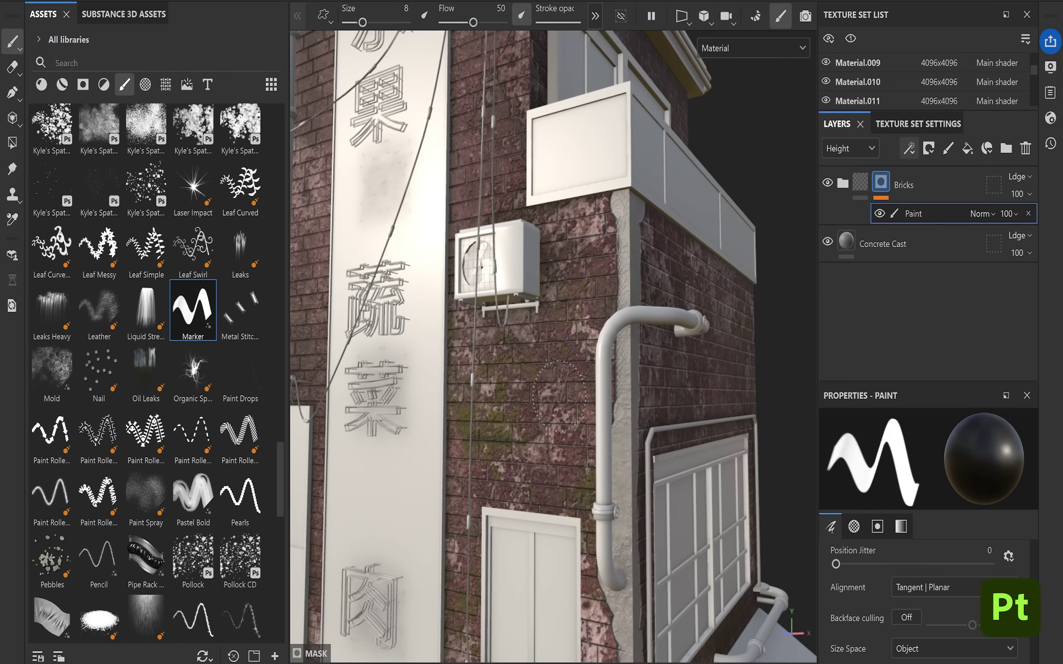
scroll(881, 545, "up", 4)
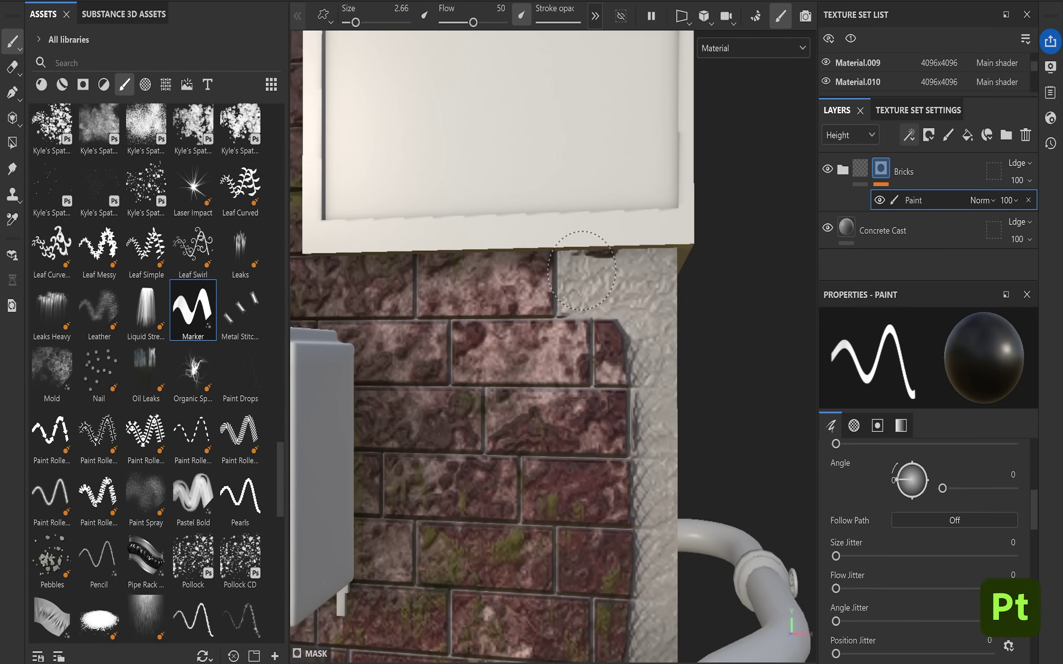
left_click_drag(582, 270, 587, 370, "alt")
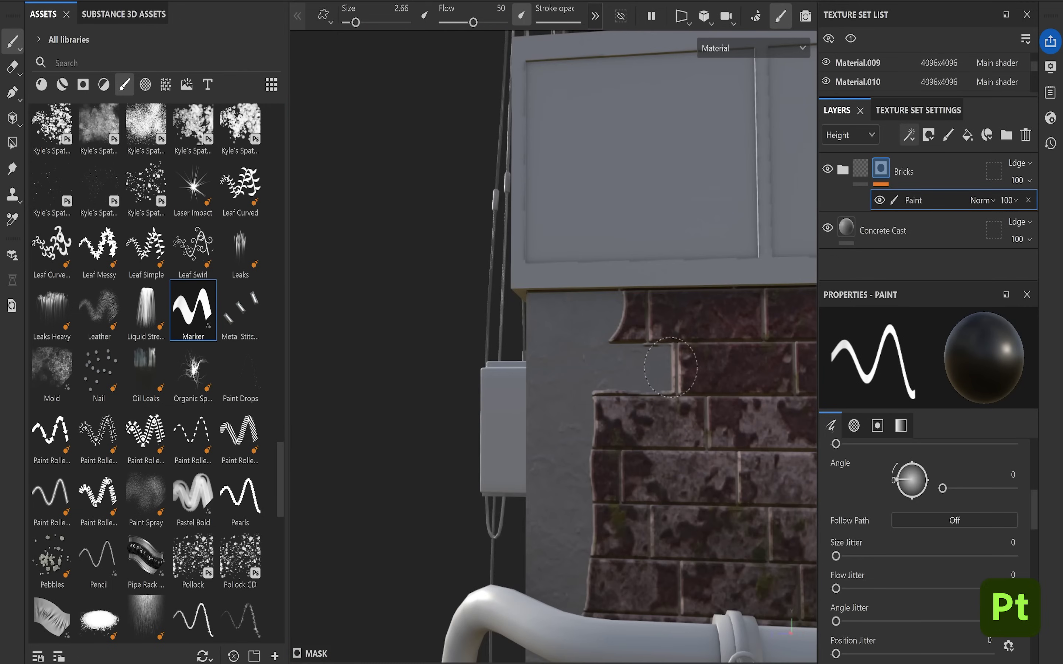
left_click_drag(671, 367, 520, 272, "alt")
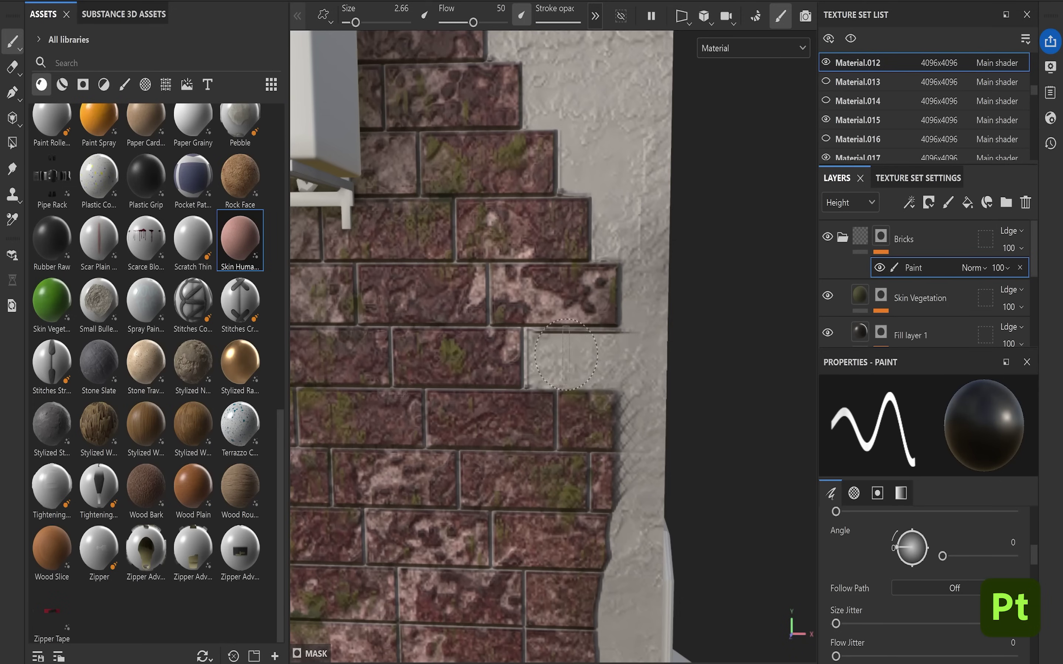
left_click_drag(623, 360, 560, 372, "alt")
left_click_drag(567, 436, 534, 360, "alt")
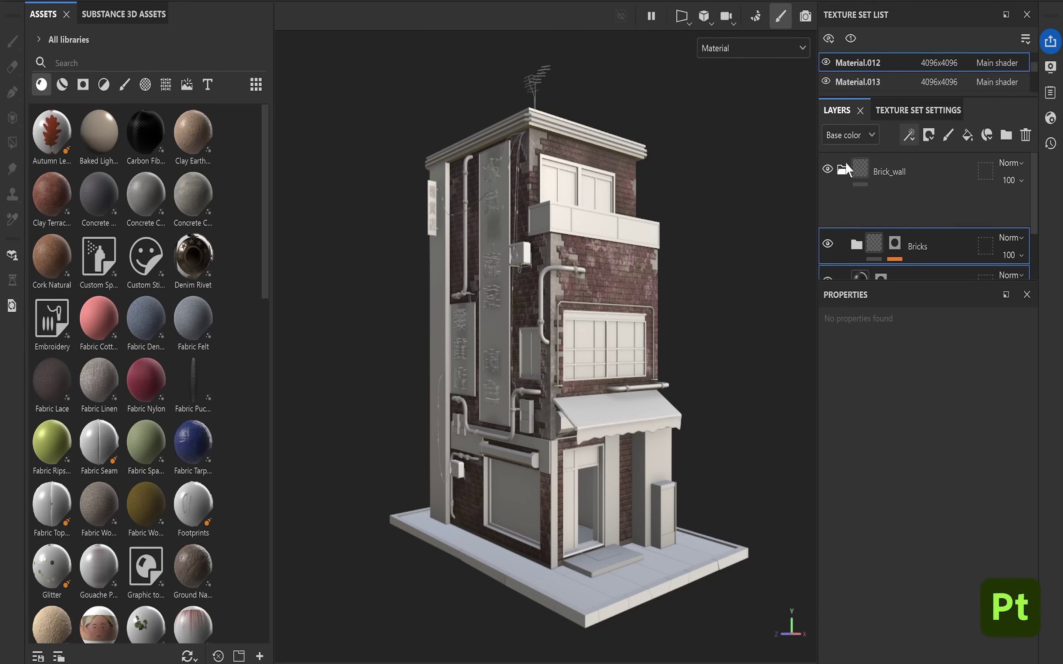
- Add a Sharpen filter to the Brick_wall folder and set its Sharpen Intensity to 0.1
left_click(909, 135)
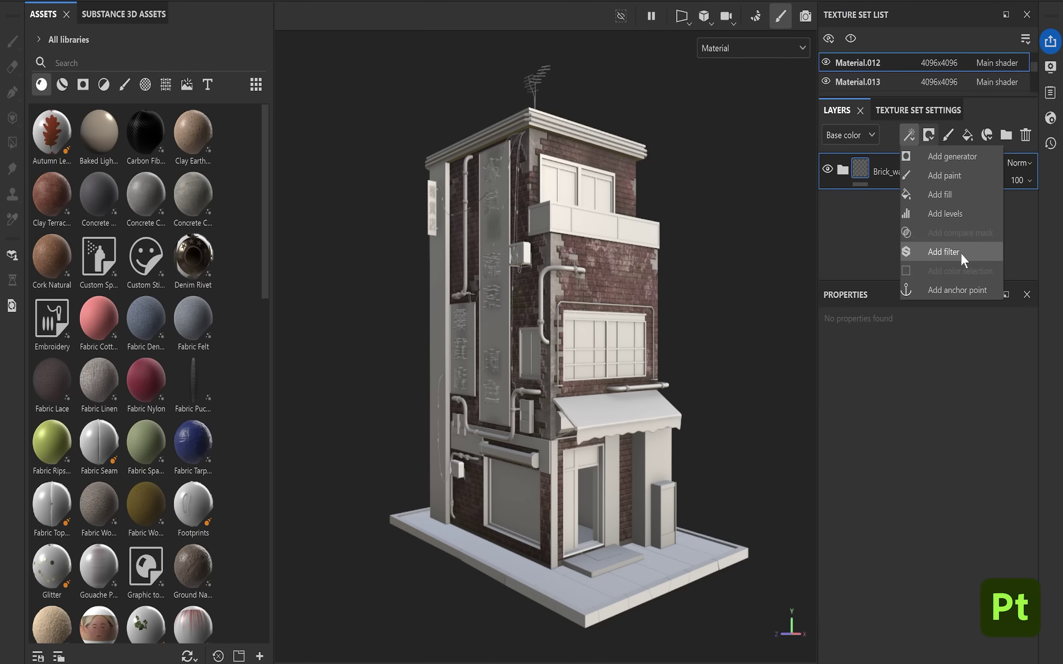
left_click(956, 253)
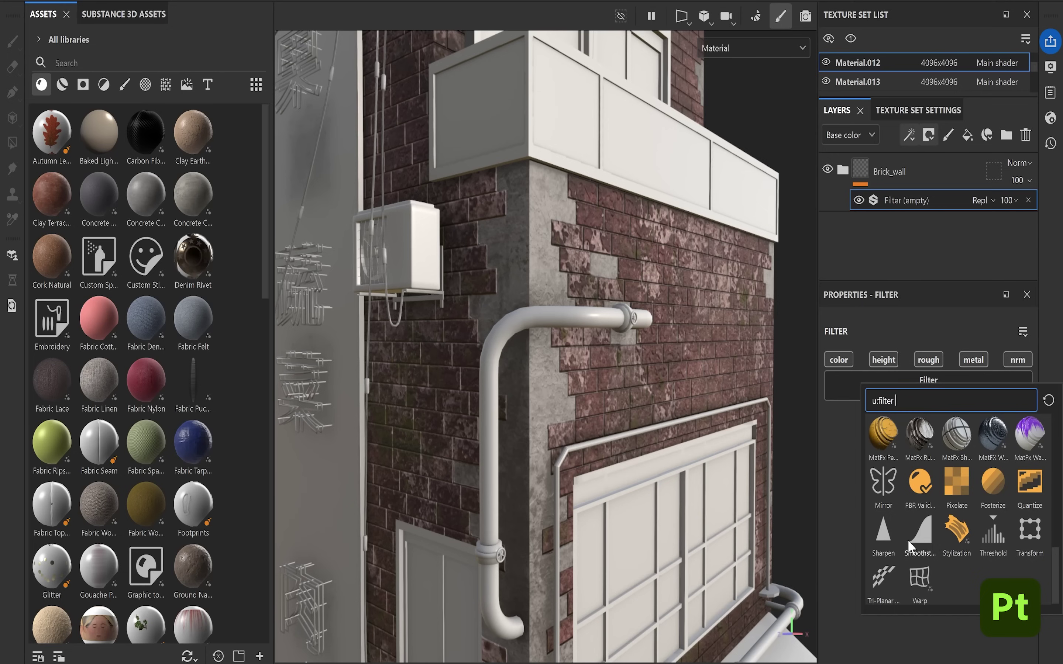
left_click(882, 534)
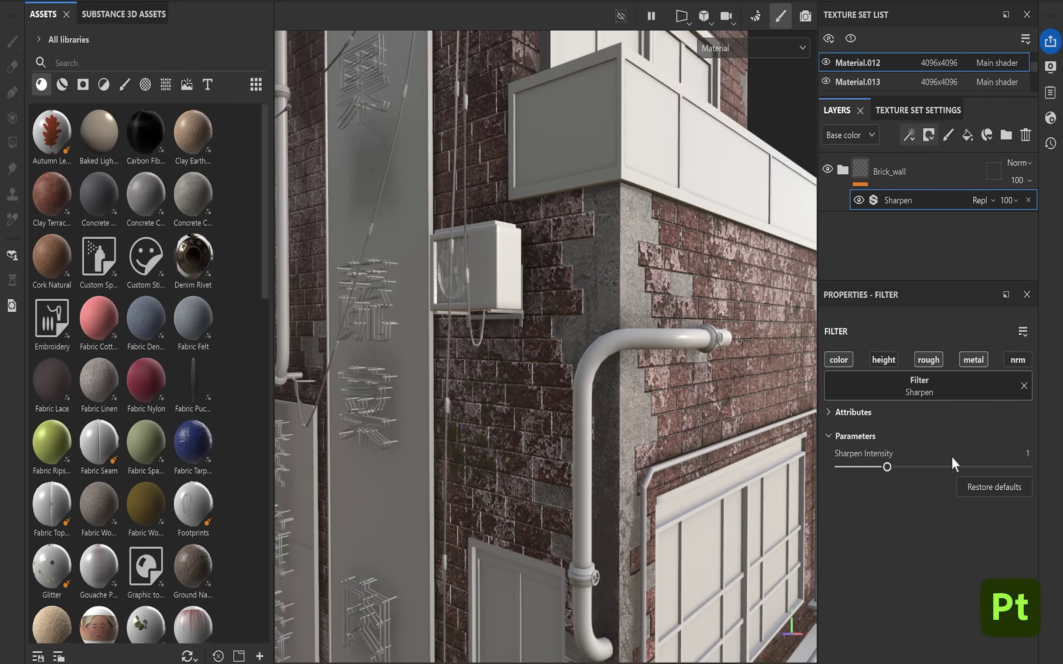
left_click_drag(852, 468, 844, 468)
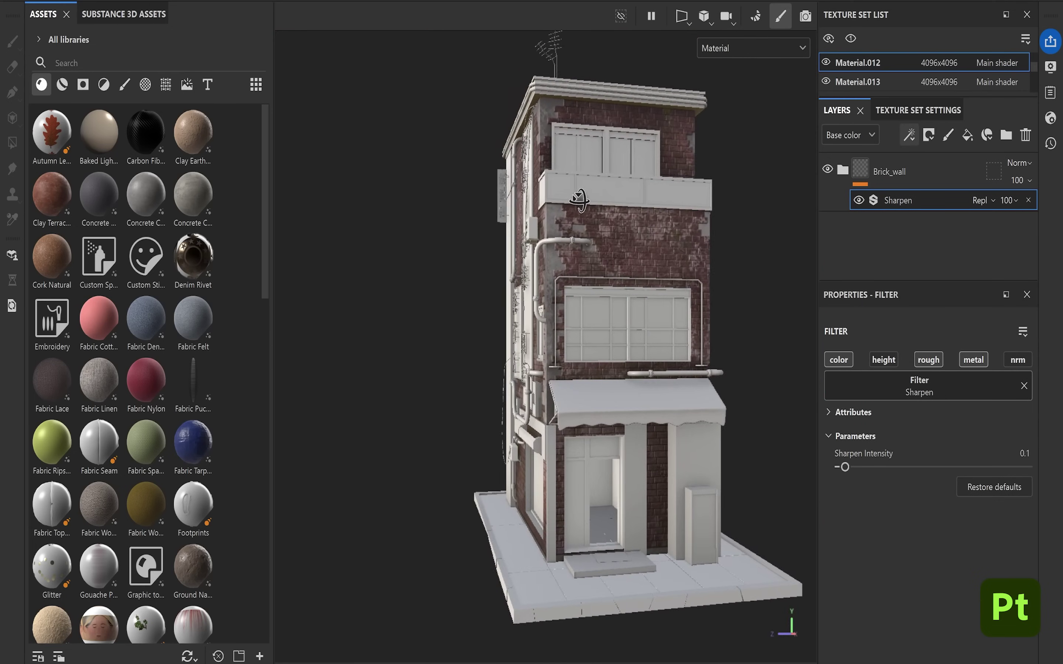
left_click_drag(685, 206, 747, 206, "alt")
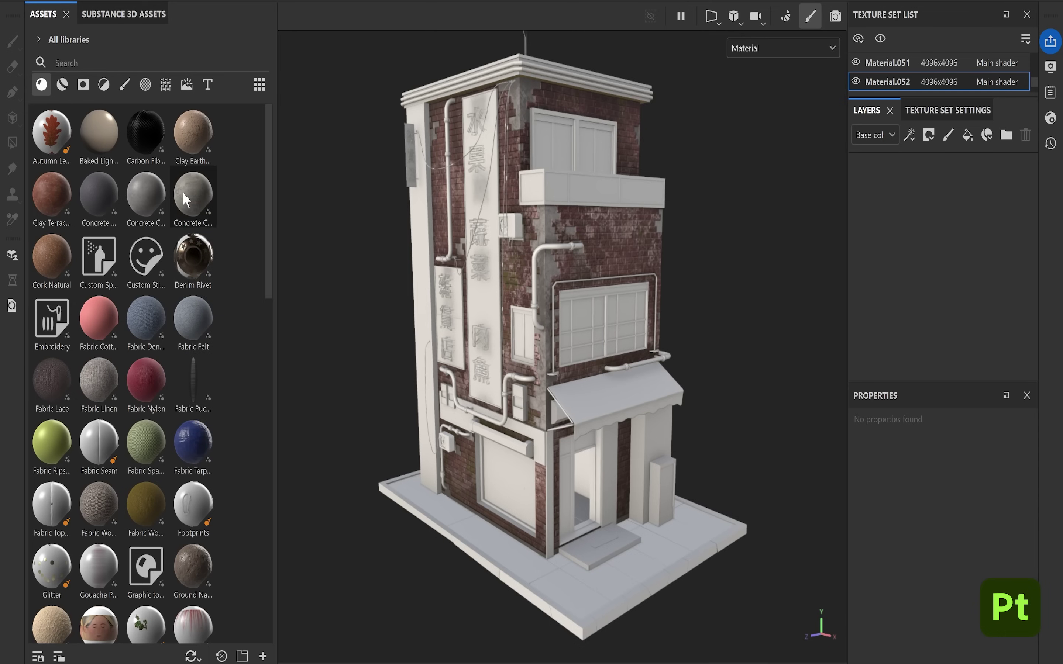
- Apply Concrete Coarse to the pavement slabs with tiling 4, and add the Plastic Dusty smart material to them
left_click_drag(193, 195, 650, 574)
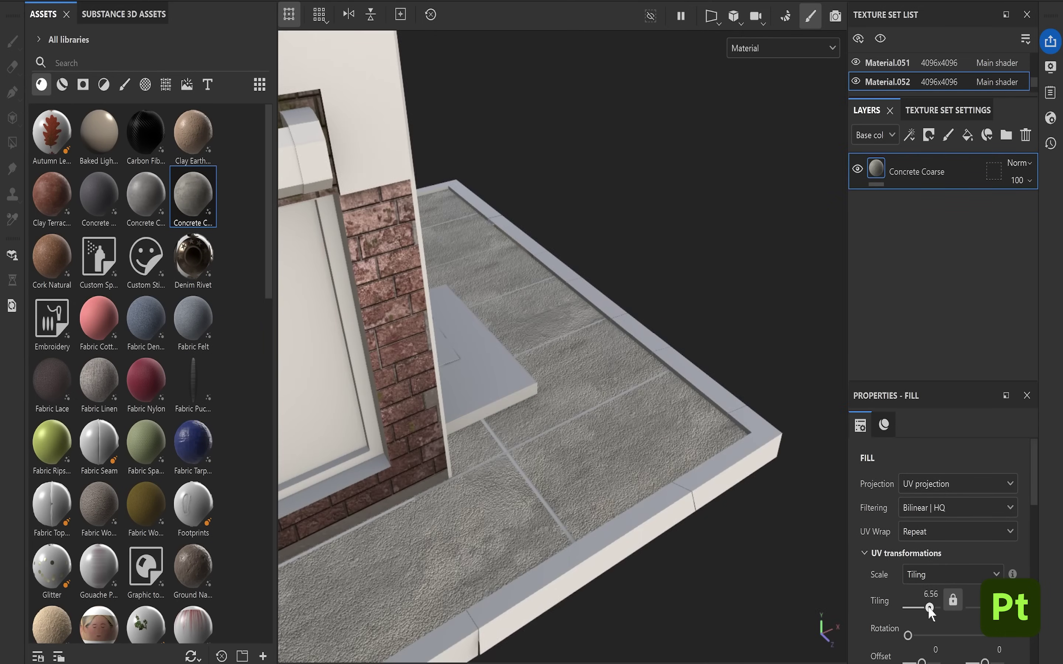
mouse_move(101, 298)
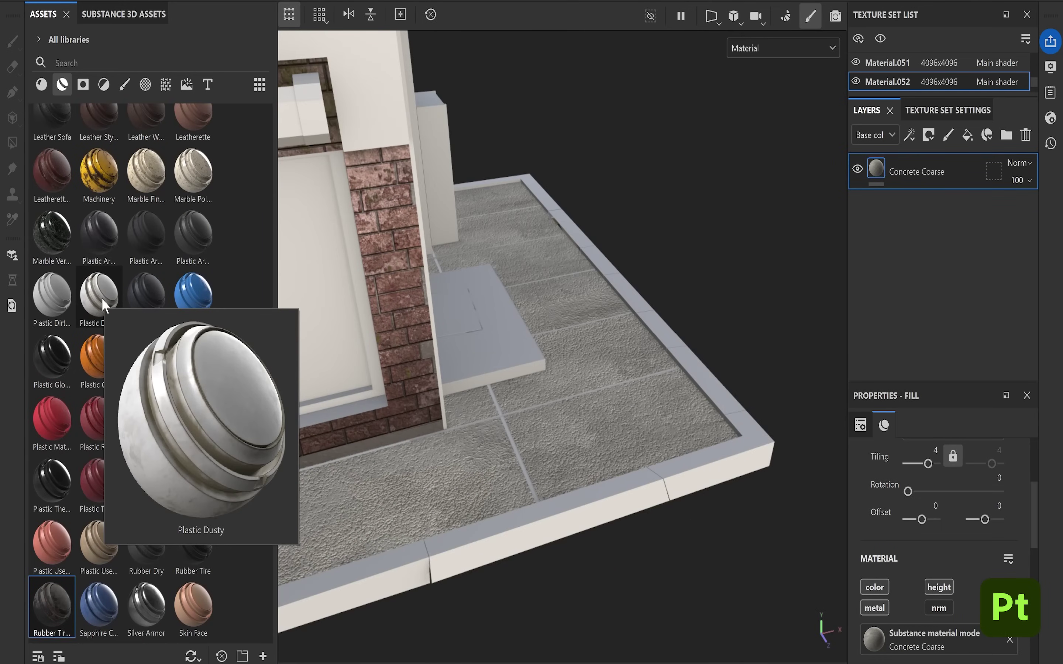
mouse_move(101, 298)
left_mouse_down()
mouse_move(665, 417)
mouse_move(660, 410)
left_mouse_up()
- Move the Concrete Coarse layer into the Plastic Dusty folder above the Base layer, and delete the Base layer
mouse_move(944, 340)
left_mouse_down()
mouse_move(950, 272)
mouse_move(943, 285)
left_mouse_up()
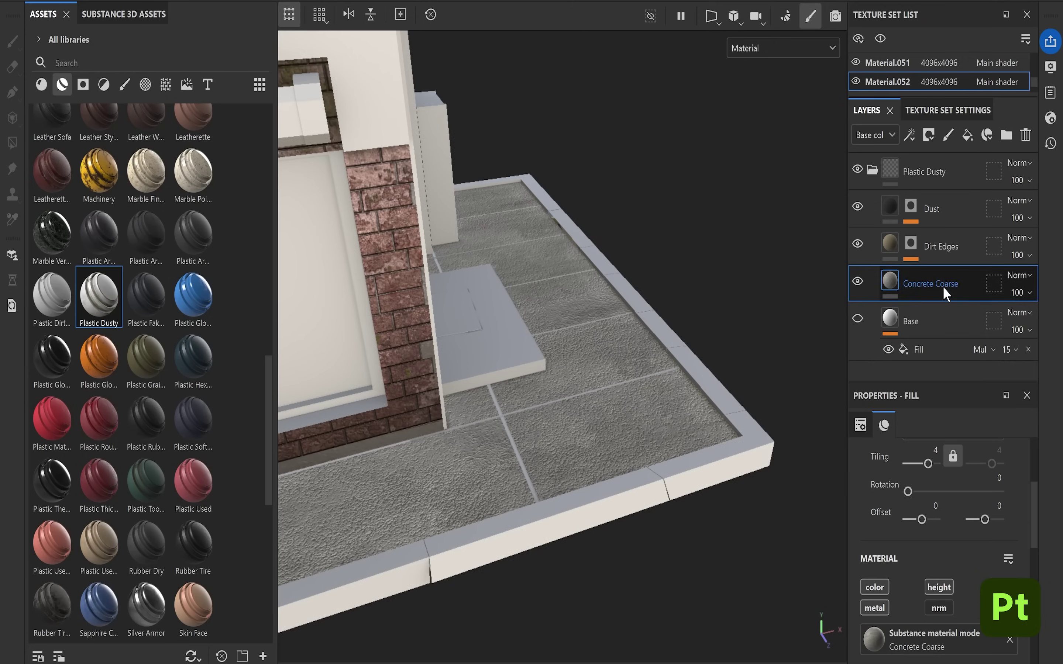
left_click(925, 319)
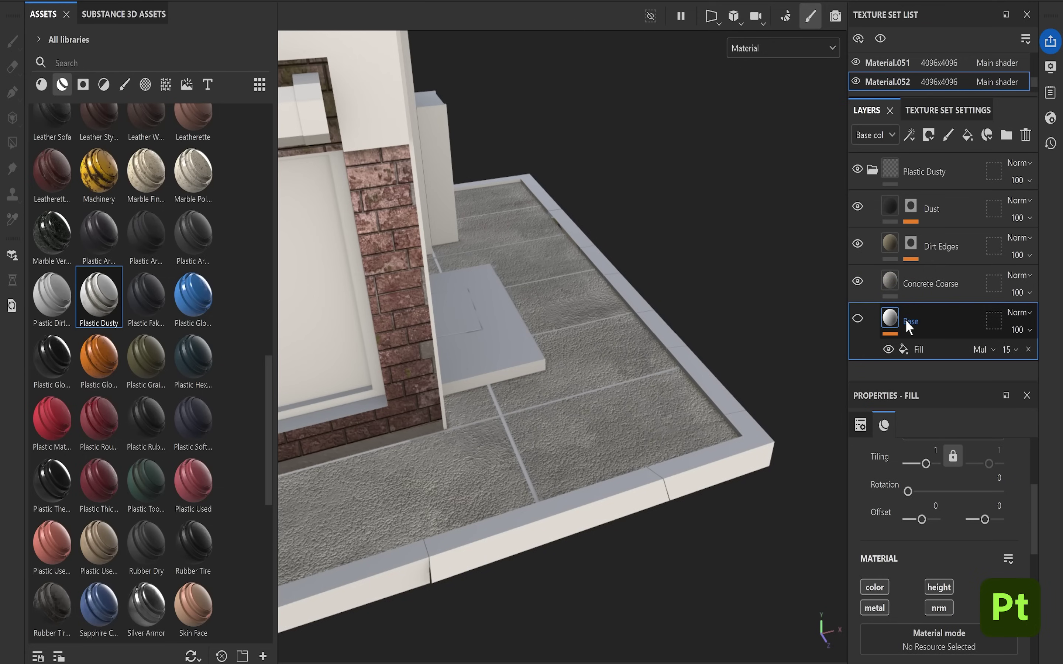
key("Delete")
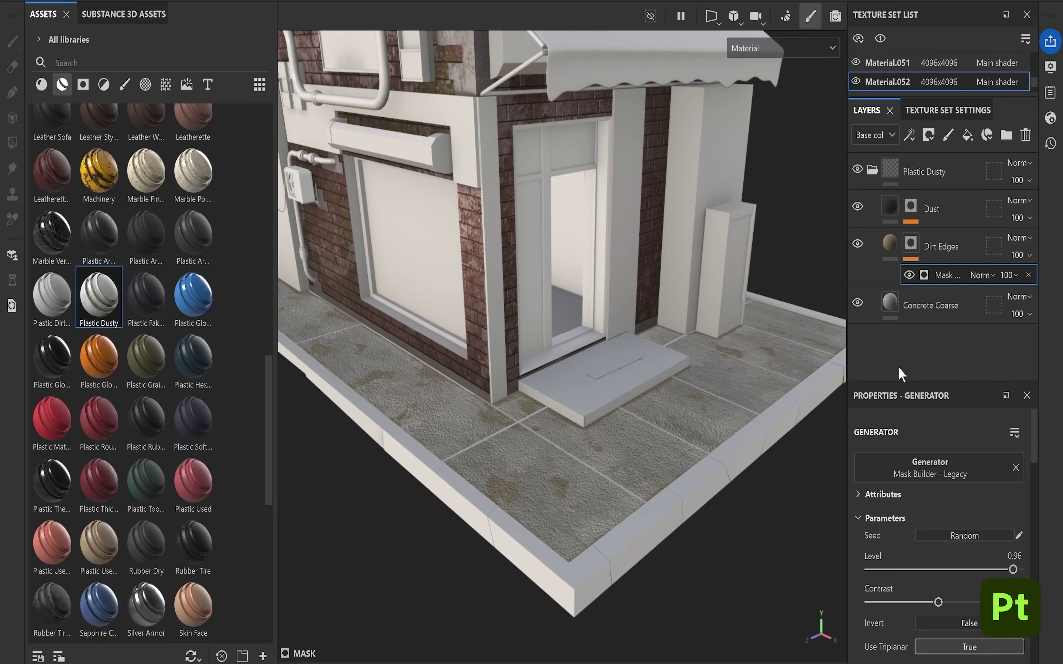
- Change the Dirt Edges layer's base color to a dark grey, and rename the Plastic Dusty folder to Ground
left_click(941, 246)
scroll(944, 567, "down", 3)
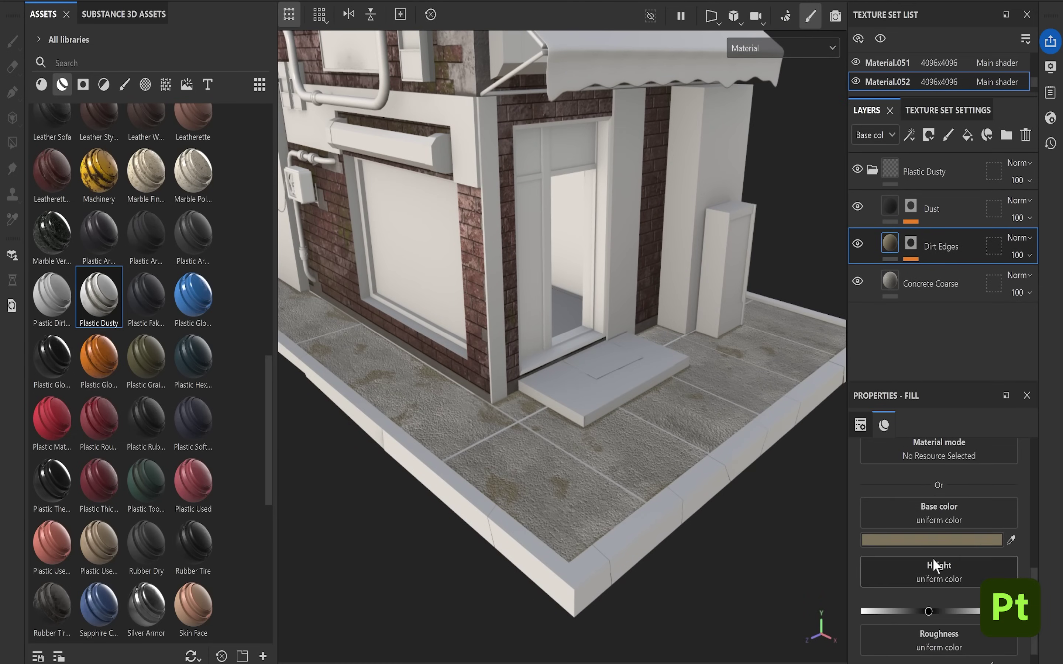
left_click(938, 531)
left_click_drag(802, 534, 801, 544)
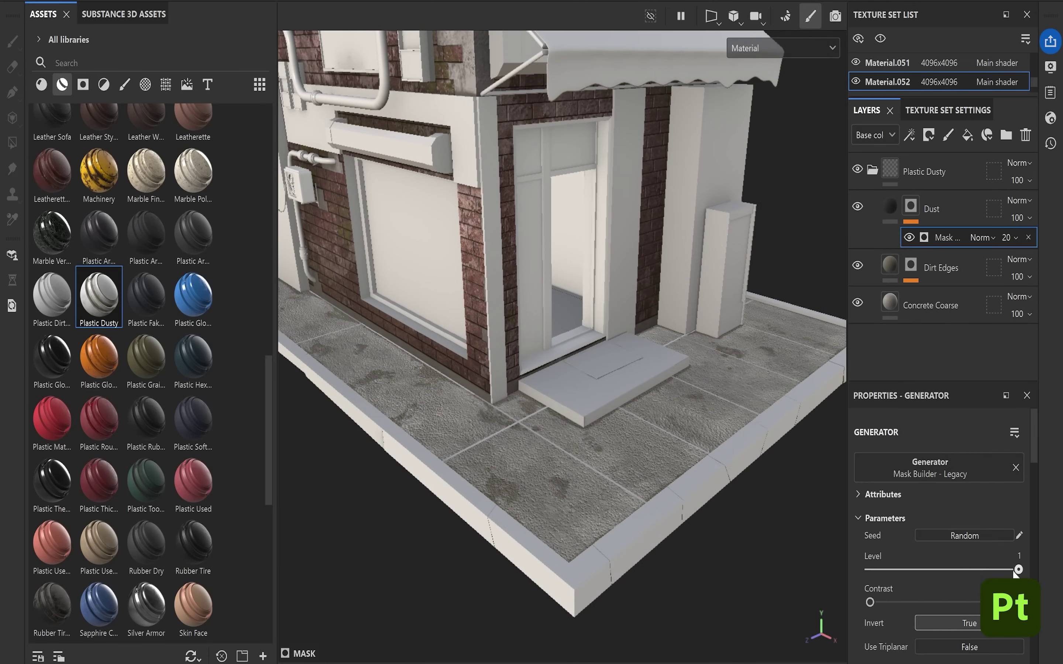
double_click(971, 171)
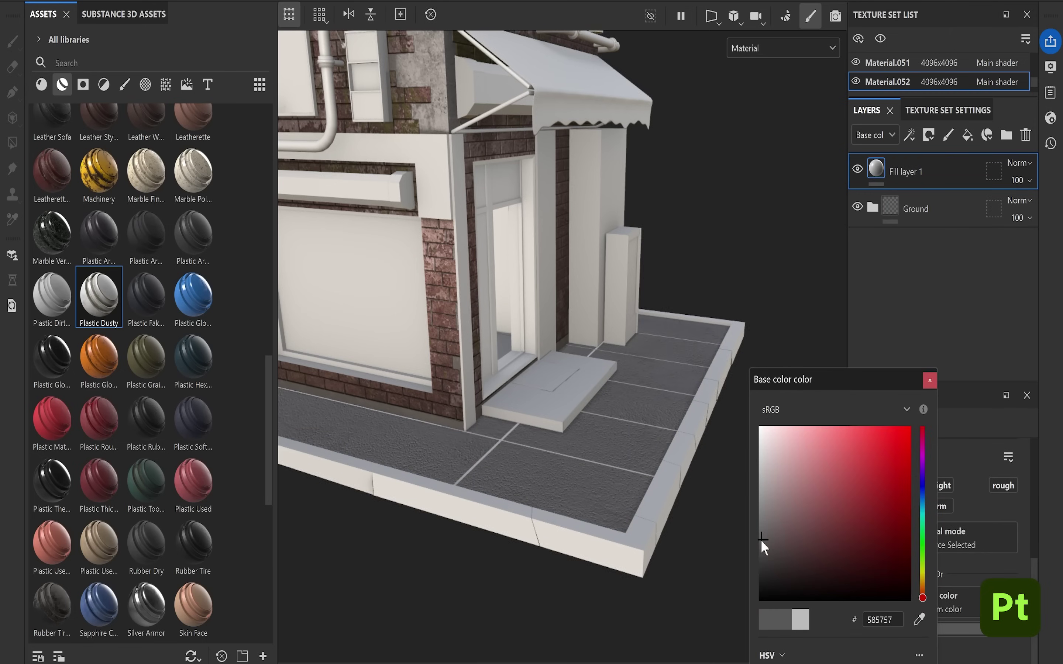
- Set the base color of Fill layer 1 above the Ground folder to dark brown 383531
left_click_drag(921, 602, 920, 588)
left_click(778, 563)
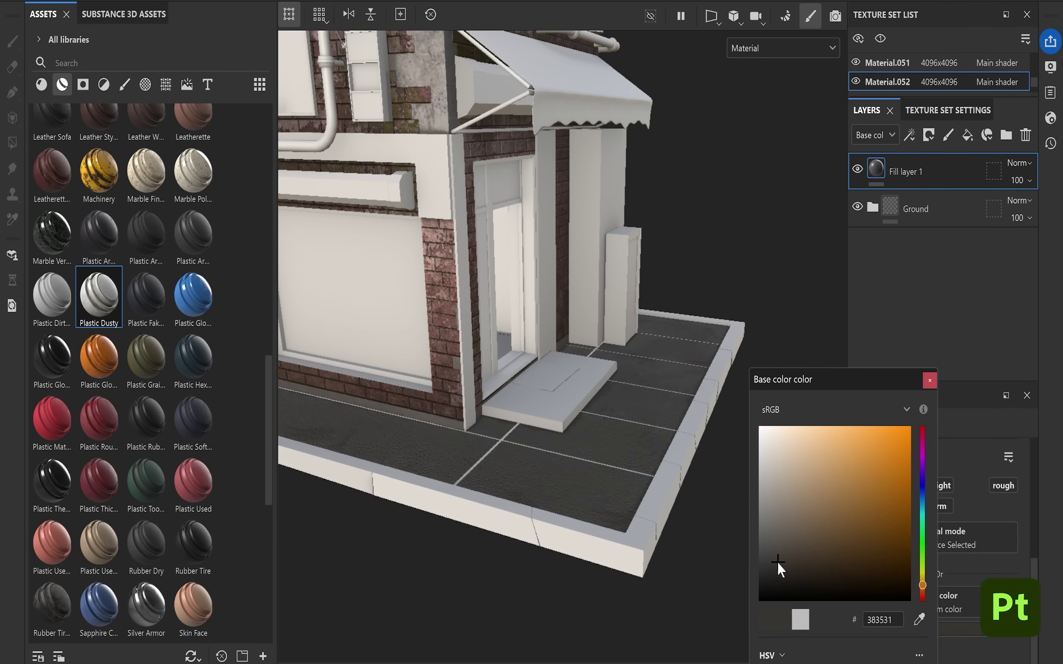
left_click(924, 387)
- Add a mask to Fill layer 1 and drive it with a Dirt generator
left_click(929, 135)
left_click(960, 157)
left_click(909, 134)
left_click(961, 159)
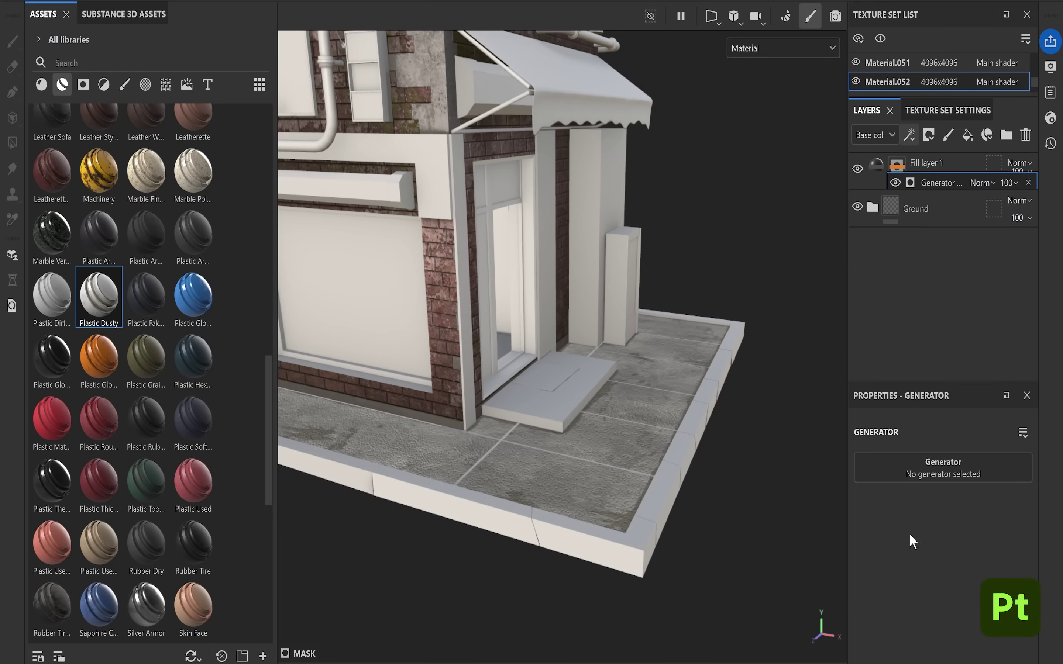
left_click(945, 463)
type("dir")
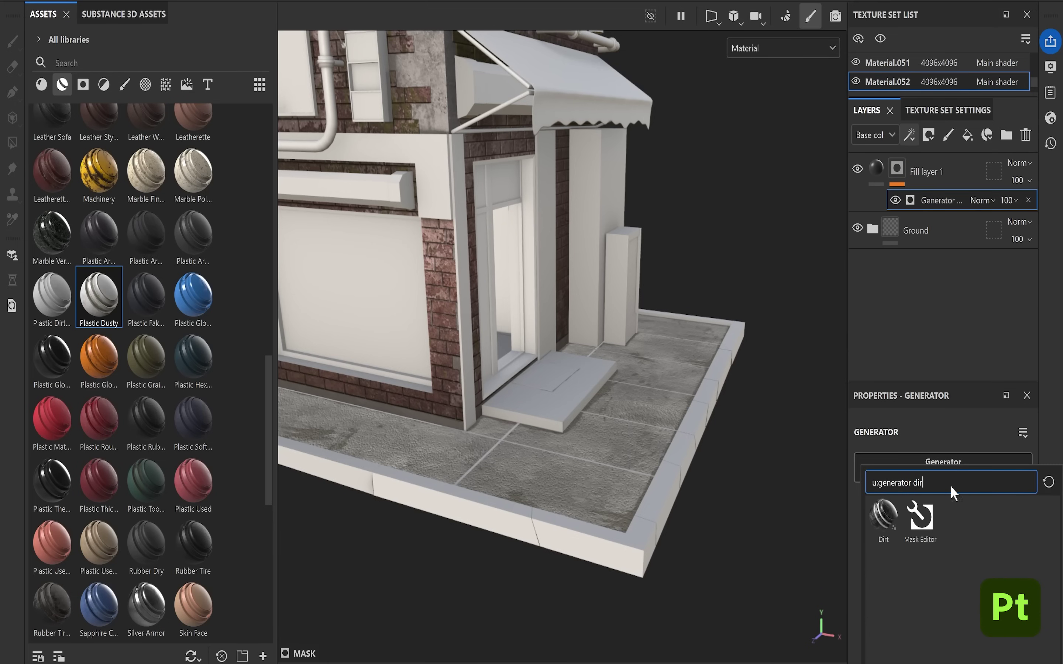
left_click(882, 515)
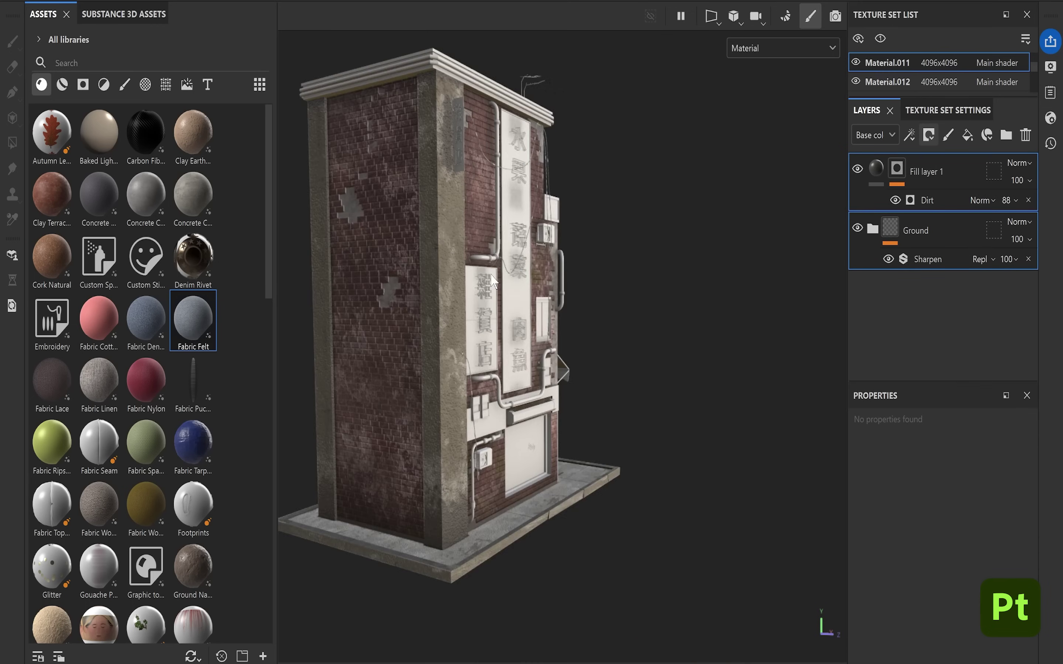
- Add a second Concrete Cast layer with a mask above the existing one in Material.011, and darken its Concrete Color slightly
left_click_drag(146, 196, 916, 347)
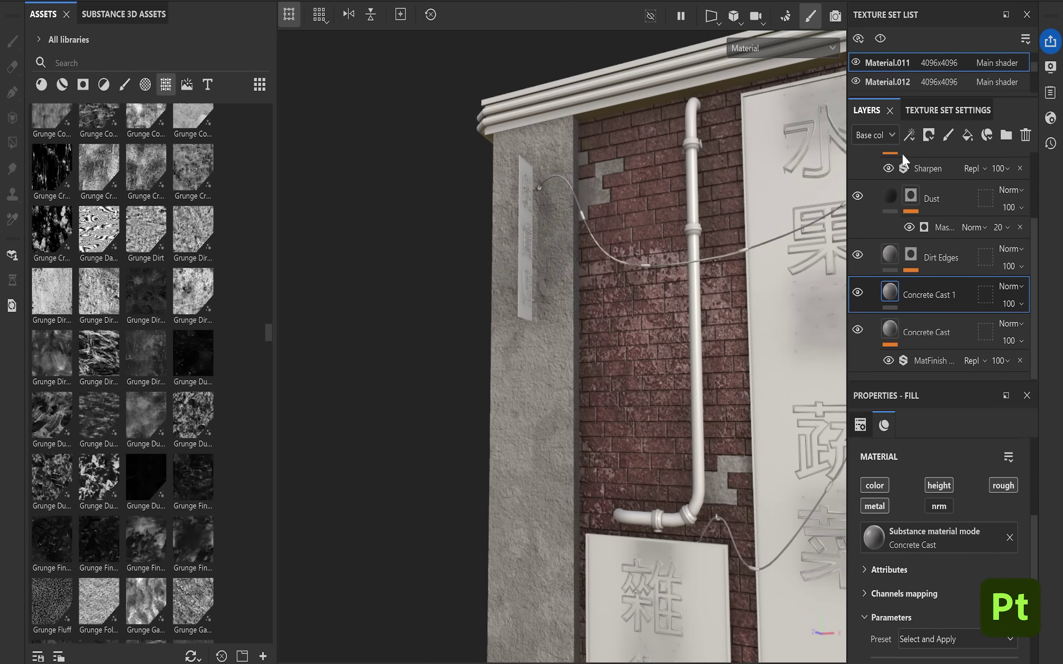
left_click(929, 135)
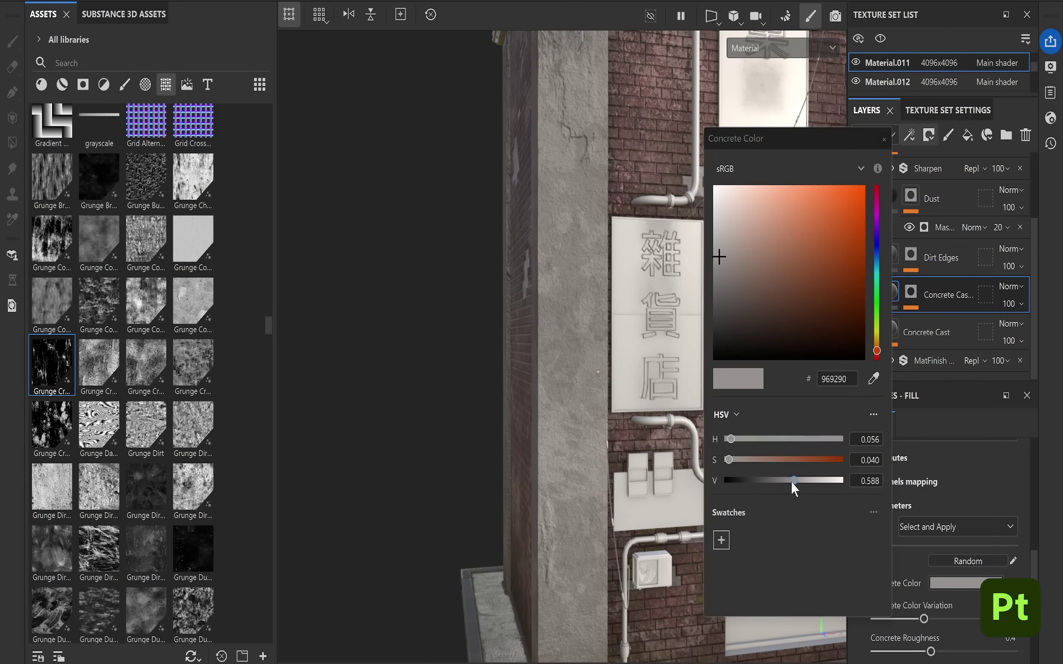
left_click_drag(791, 482, 786, 481)
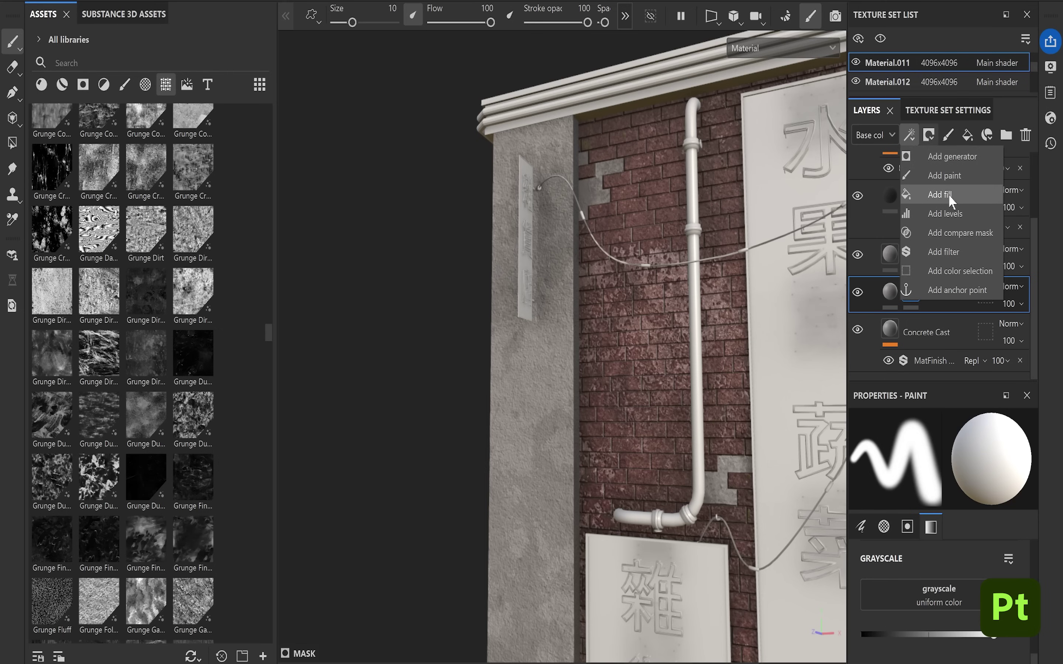
- Add a fill to the second Concrete Cast layer's mask using the Grunge Cracked Deep texture at tiling 5
left_click(948, 194)
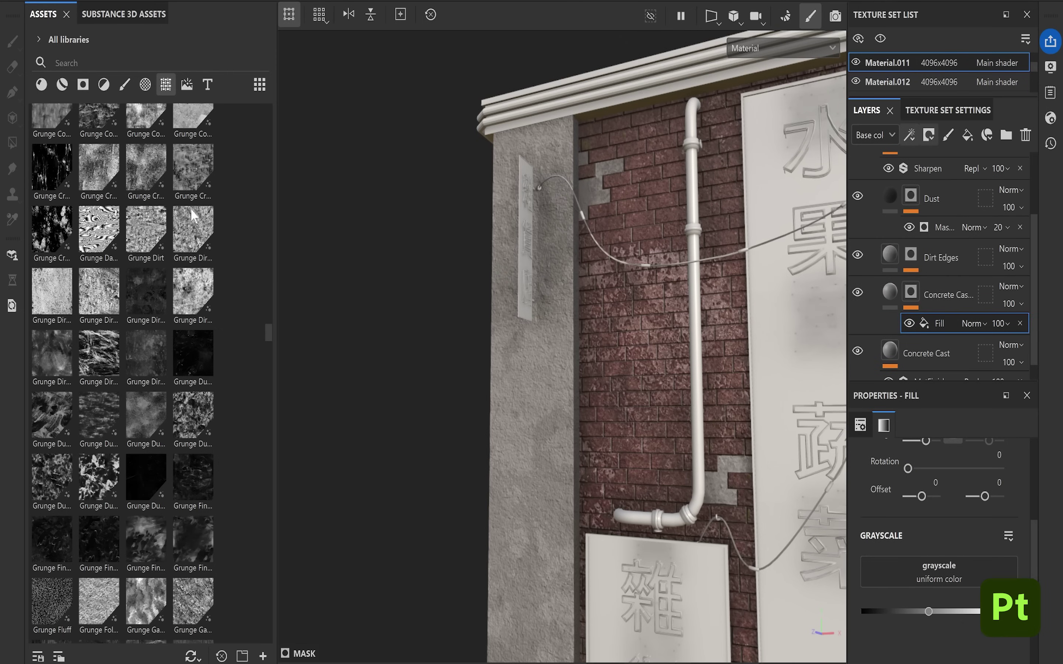
scroll(62, 369, "up", 5)
left_click_drag(61, 369, 942, 577)
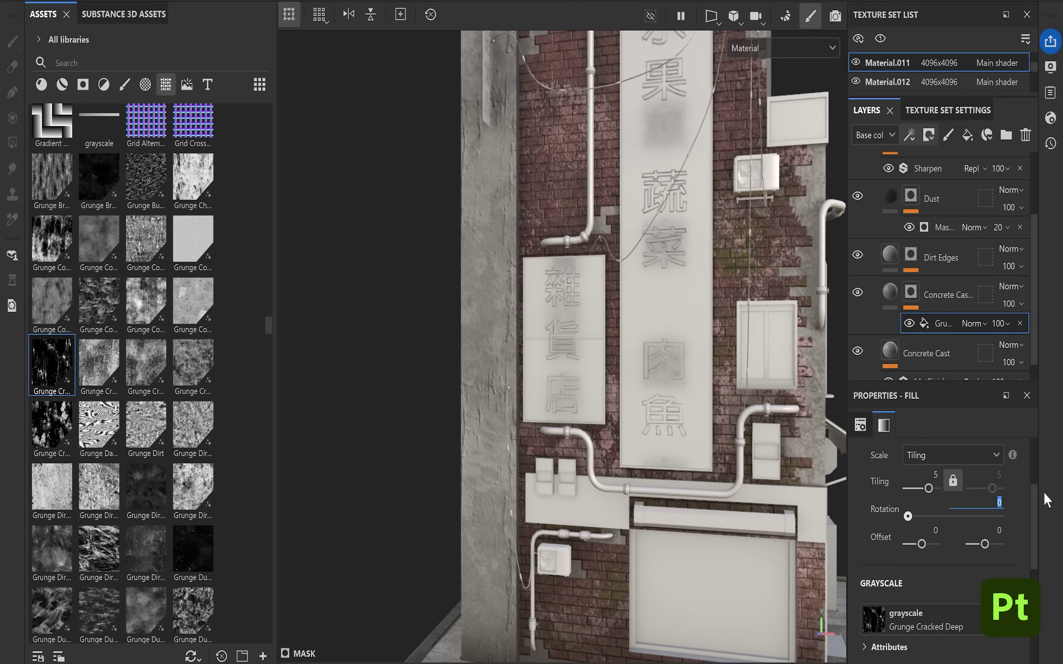
type("0")
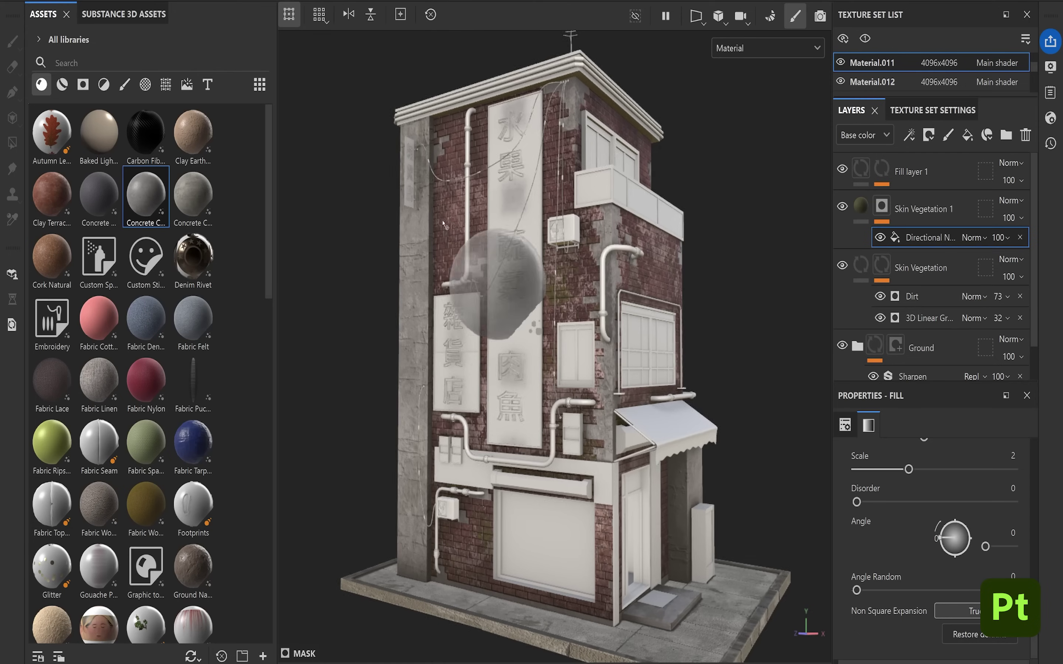
- Add a Concrete Cast layer between Fill layer 1 and Skin Vegetation 1, and lighten its Concrete Color
left_click_drag(445, 225, 931, 185)
left_click(947, 459)
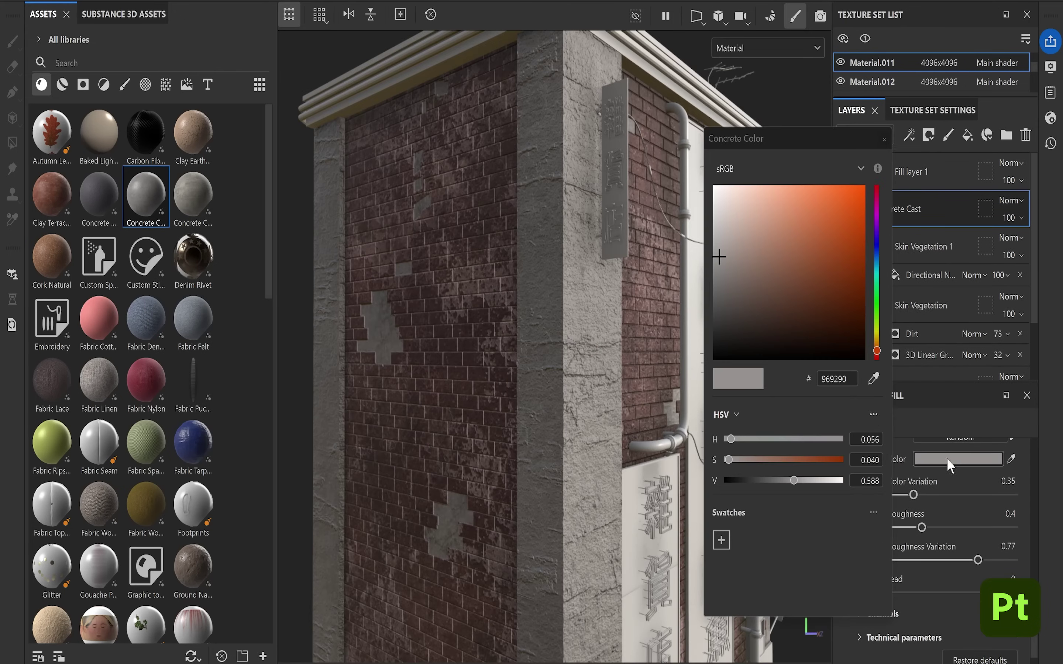
left_click_drag(717, 256, 716, 232)
left_click(884, 141)
- Mask the new Concrete Cast layer with the second concrete edge smart mask, and adjust the mask's Global Balance
left_click(929, 135)
left_click(960, 172)
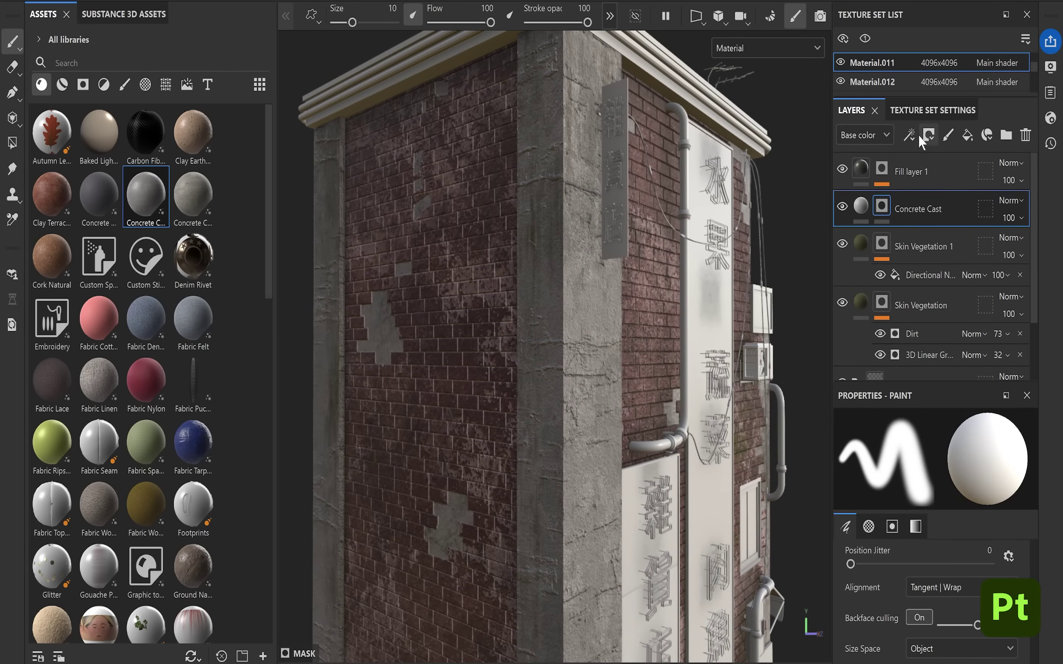
left_click(83, 84)
left_click_drag(133, 145, 883, 206)
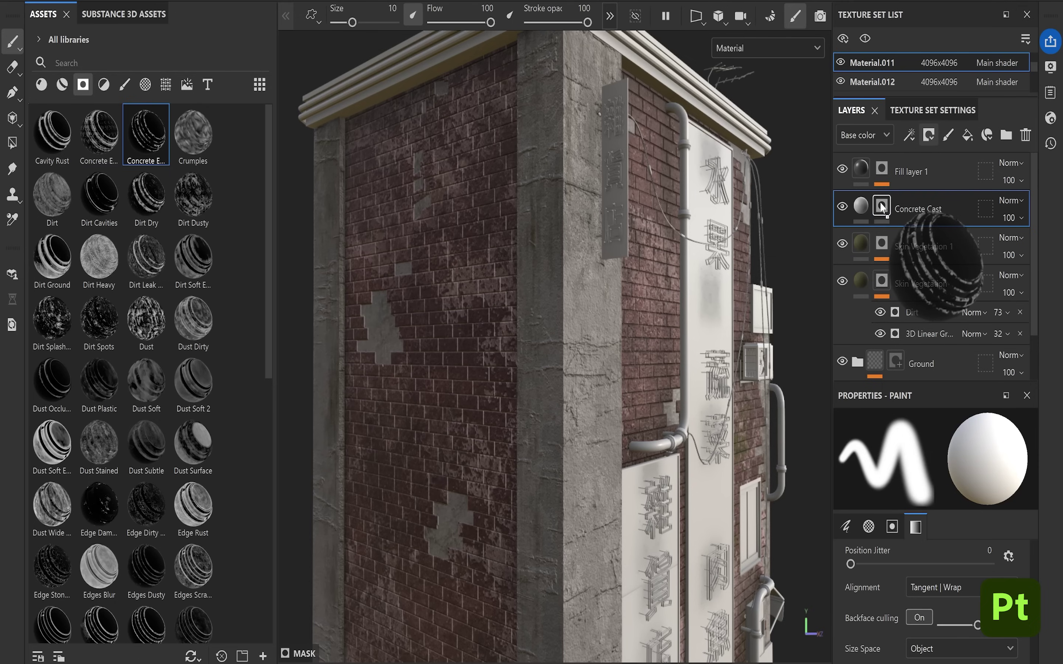
left_click_drag(881, 202, 882, 205)
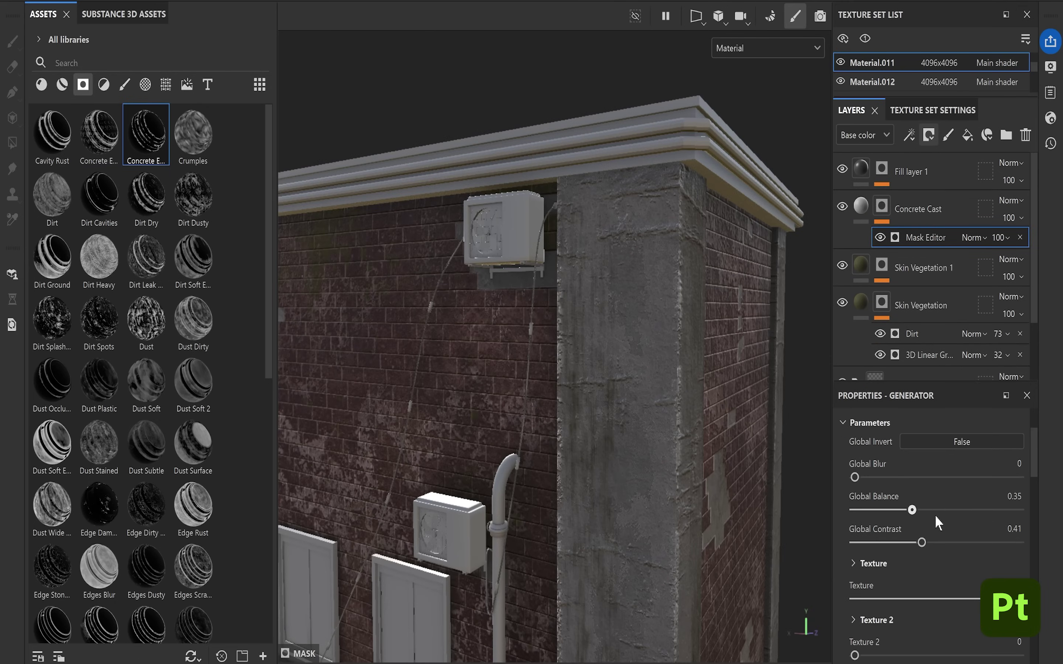
left_click_drag(935, 515, 907, 513)
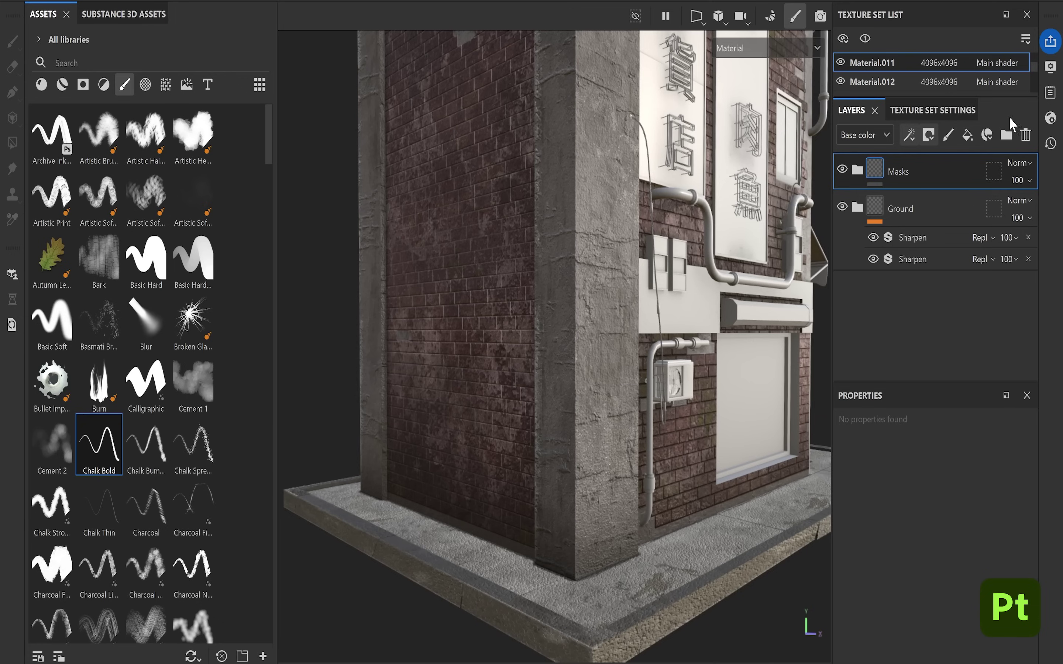
- Add a fill layer above the Masks folder, turn off its color channel, and give it a black mask with a paint effect
left_click(969, 134)
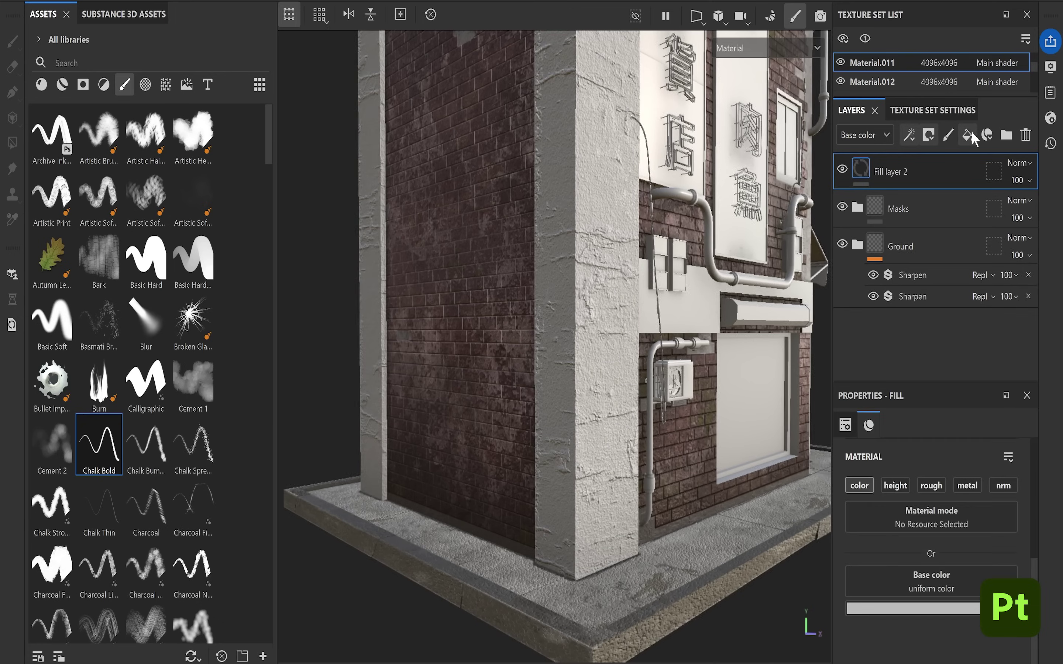
left_click(860, 485)
right_click(913, 171)
left_click(943, 159)
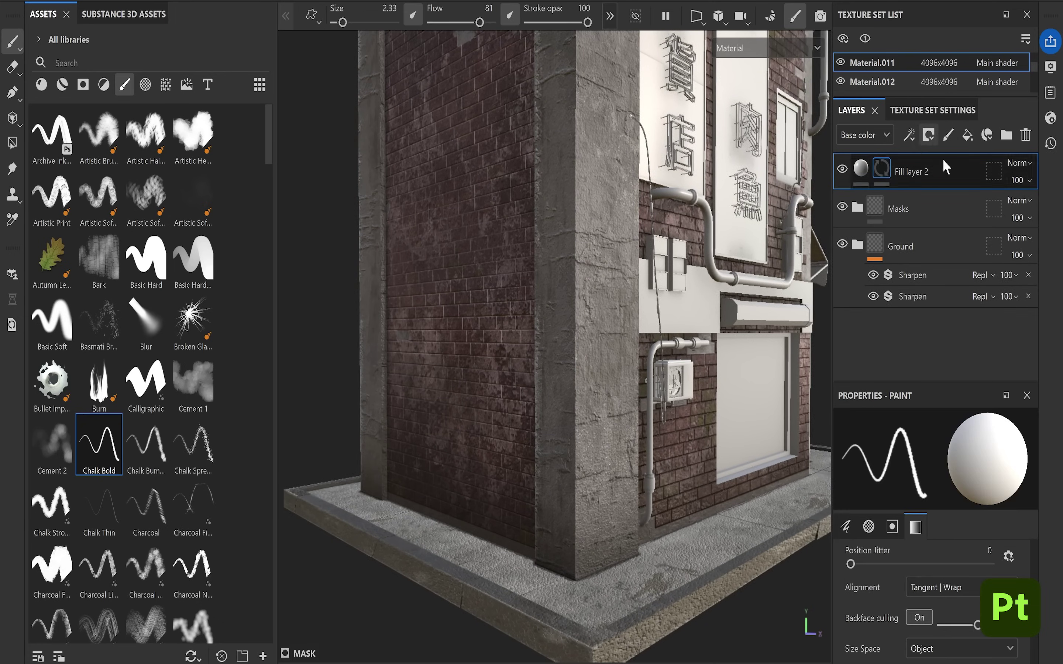
right_click(935, 175)
key("Escape")
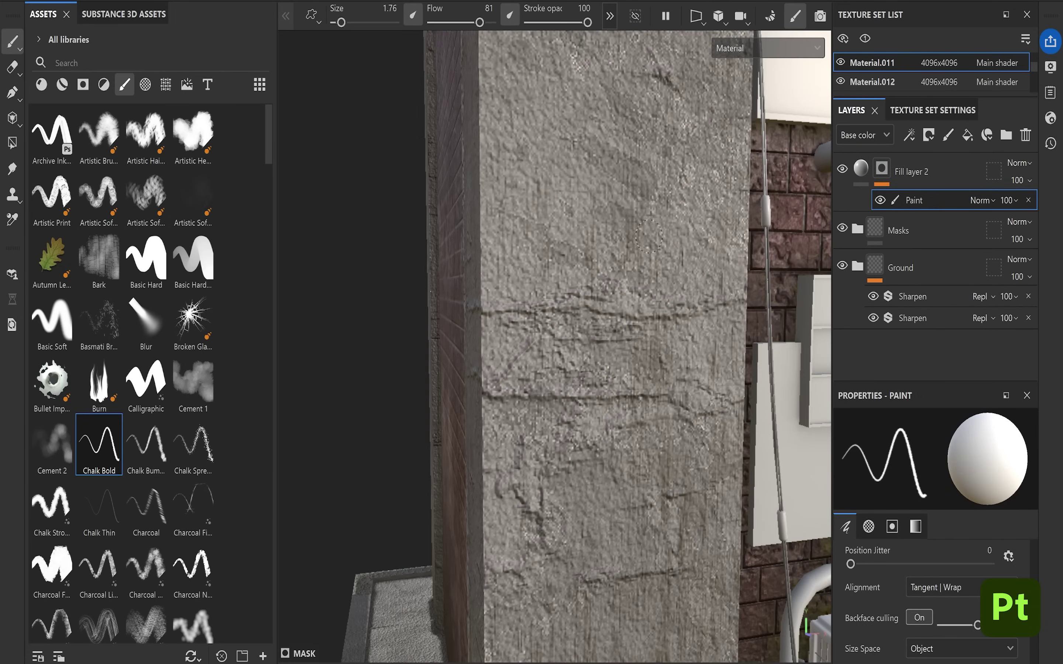
left_click(861, 168)
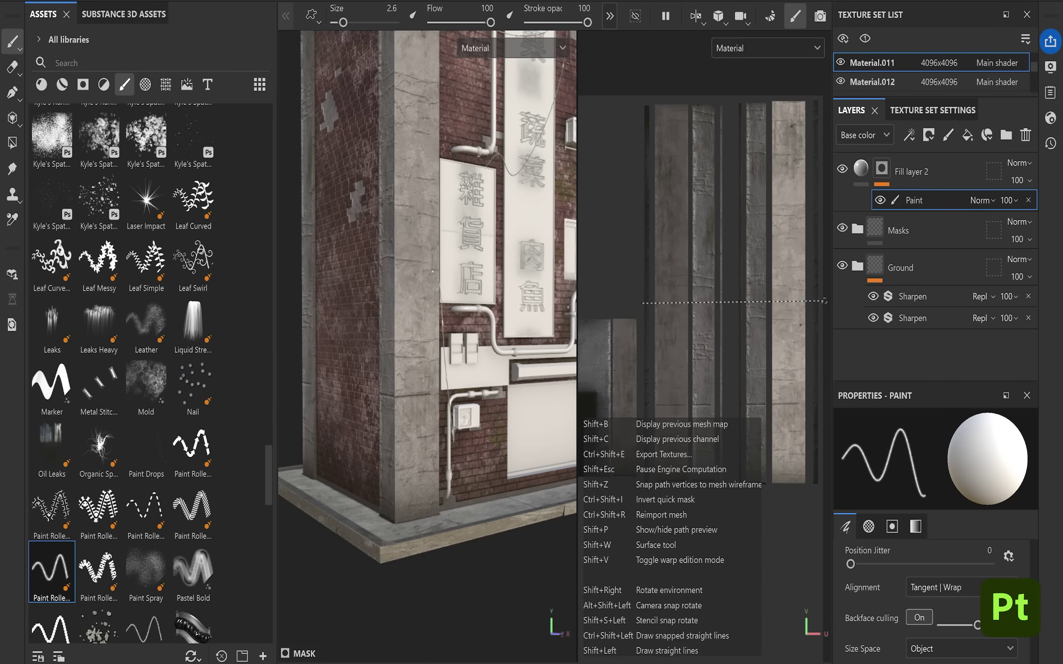
- Paint straight horizontal seam lines across the concrete columns in Fill layer 2's mask, and add an anchor point named Concrete_lines
key("shift")
left_click_drag(344, 303, 378, 263, "alt")
key("F2")
left_click(929, 135)
left_click(969, 285)
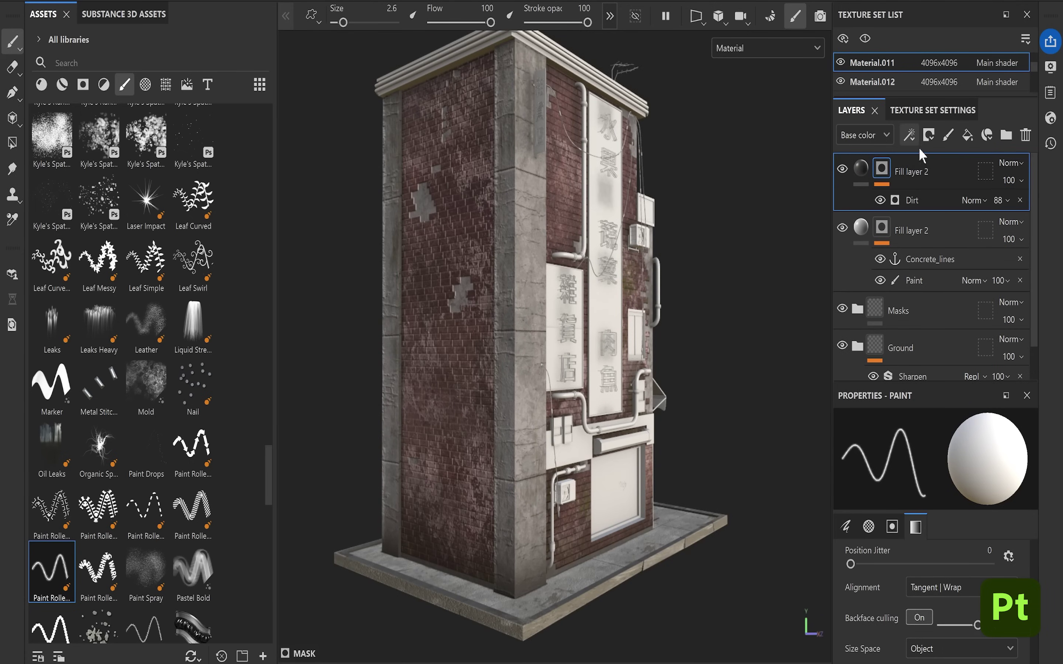
- Assign the Concrete_lines anchor point to the Micro Height input of the upper Fill layer 2's Dirt generator
left_click(919, 200)
scroll(944, 545, "down", 10)
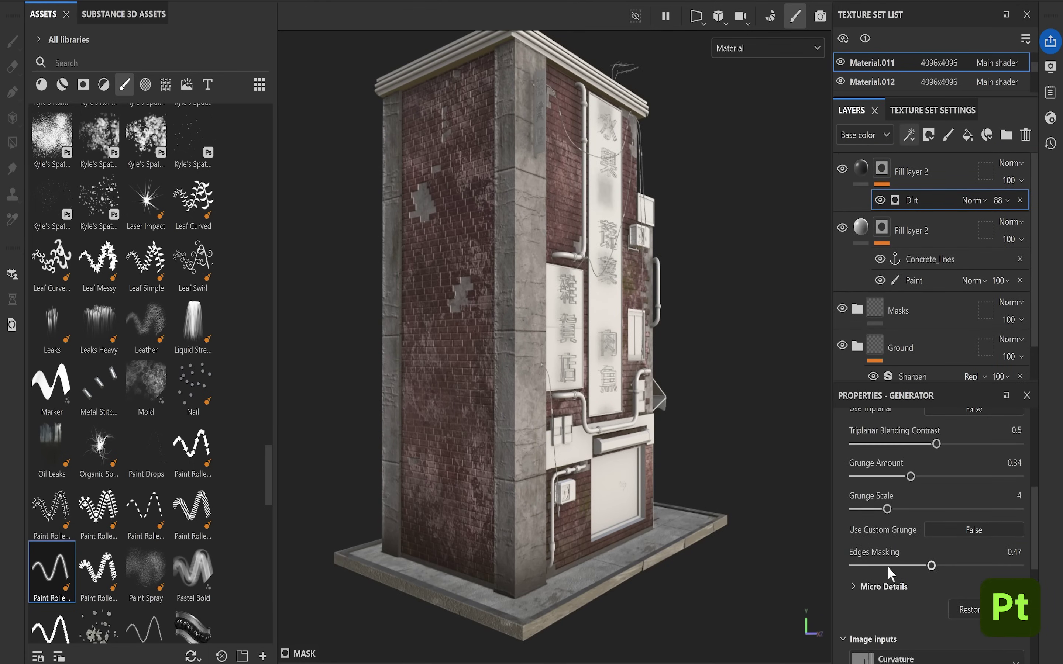
scroll(961, 534, "down", 10)
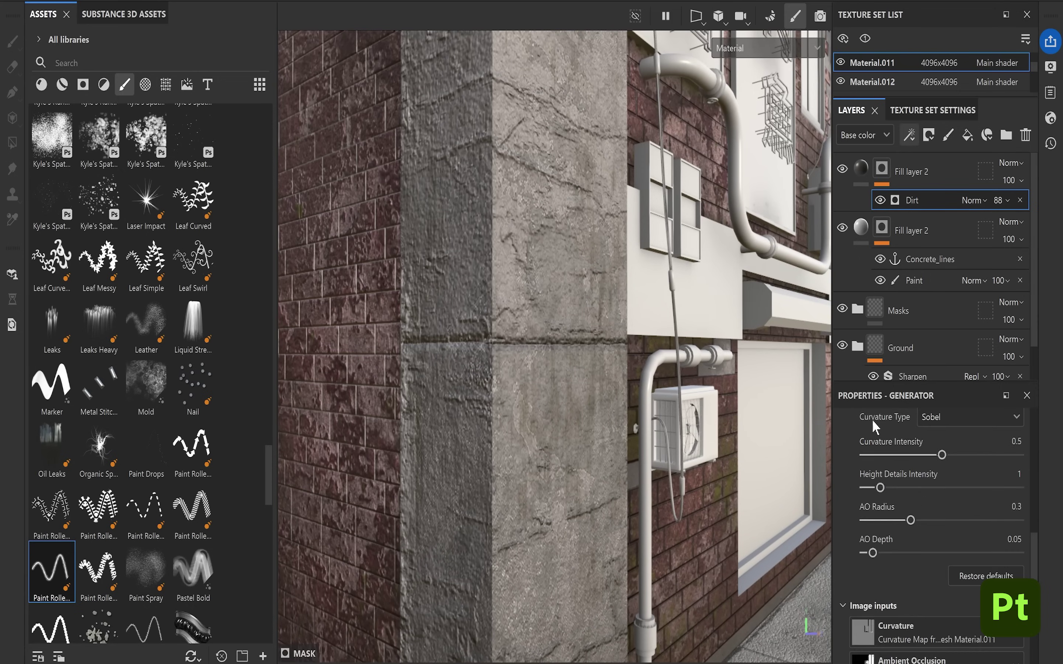
scroll(927, 552, "down", 1)
left_click(937, 618)
left_click(909, 411)
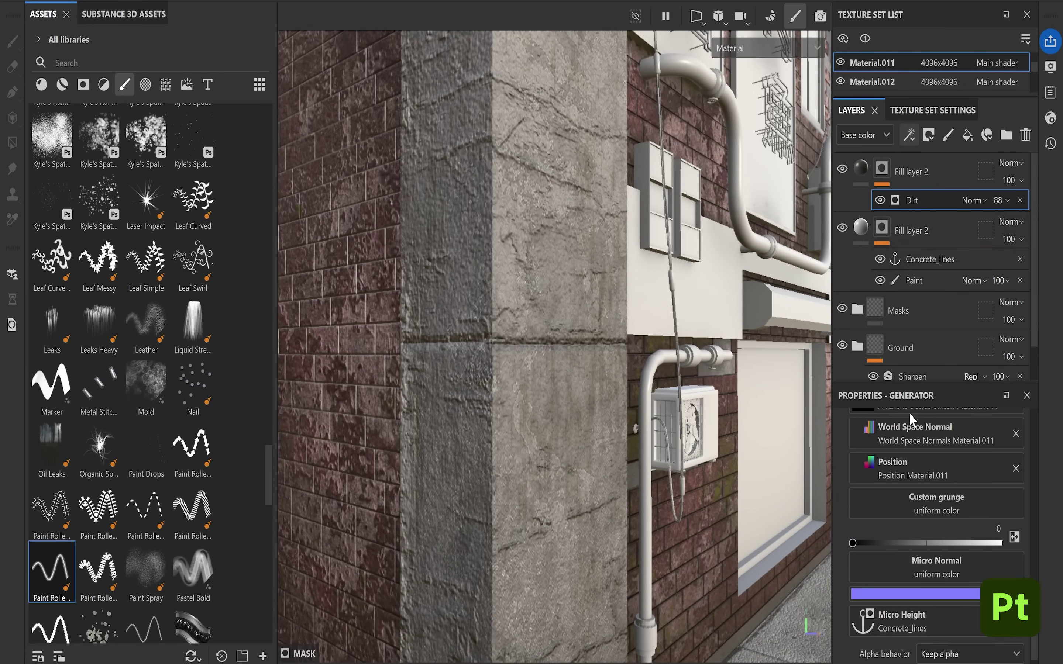
- Assign the Concrete_lines anchor point to the Dirt generator's Micro Normal input as well, and open that input's Levels
left_click(941, 615)
left_click(956, 330)
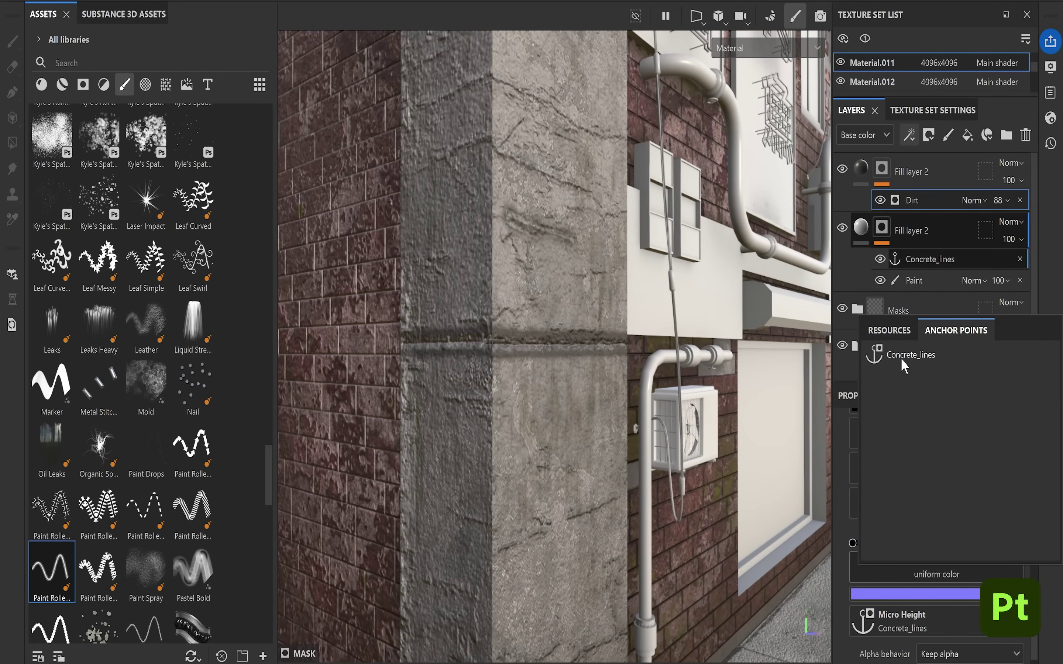
left_click(896, 351)
left_click(868, 563)
scroll(869, 536, "down", 3)
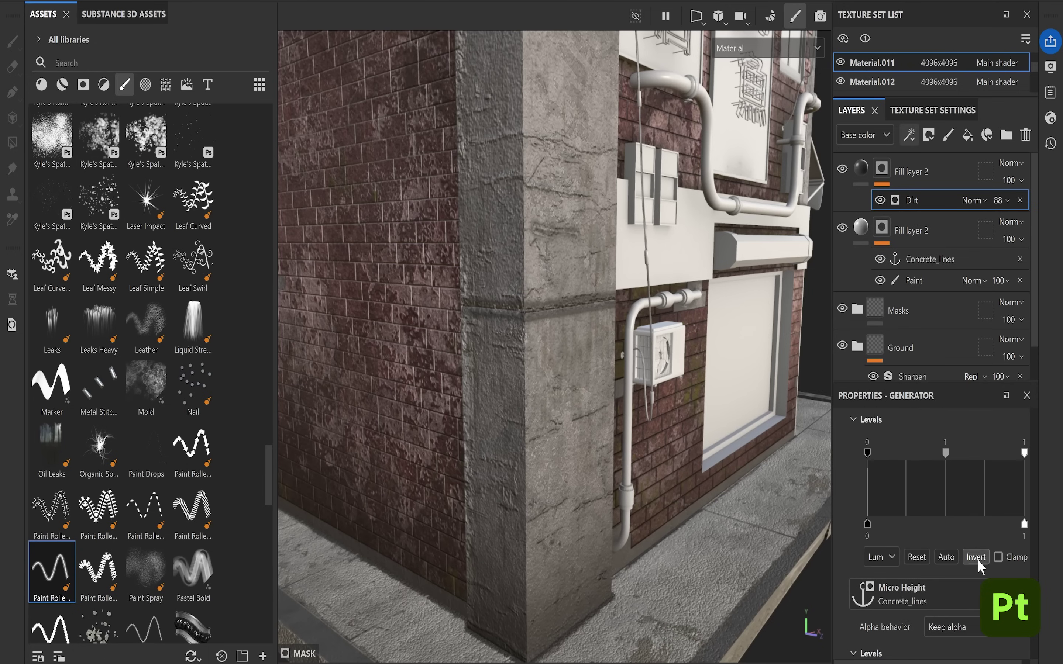
scroll(981, 580, "down", 3)
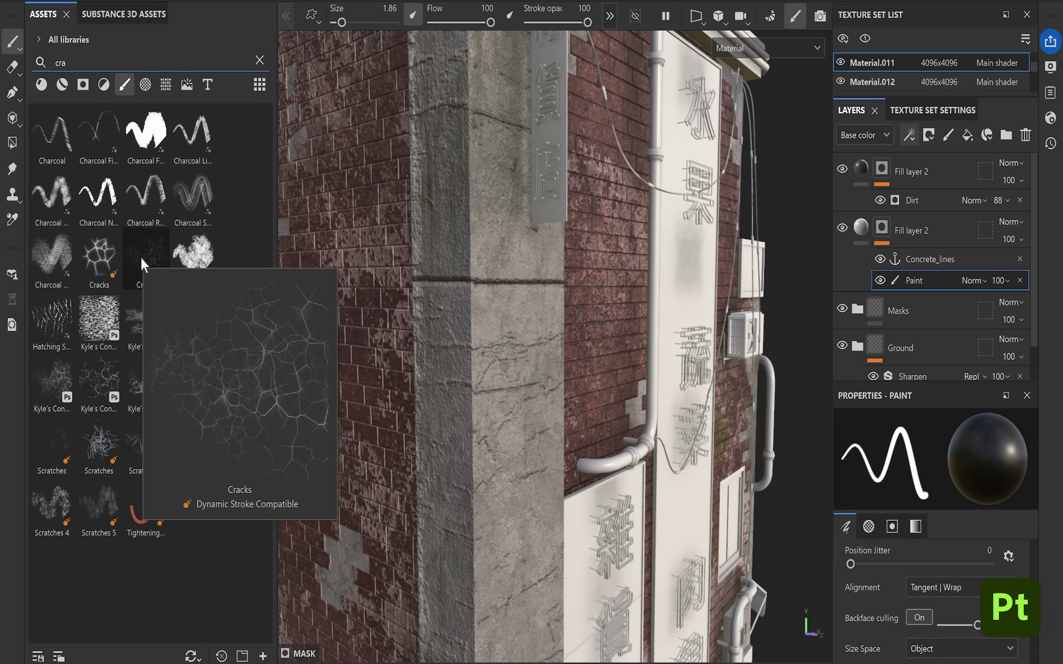
- Paint cracks over the concrete columns and around their seams with the Cracks brush in the Concrete_lines mask
left_click(143, 257)
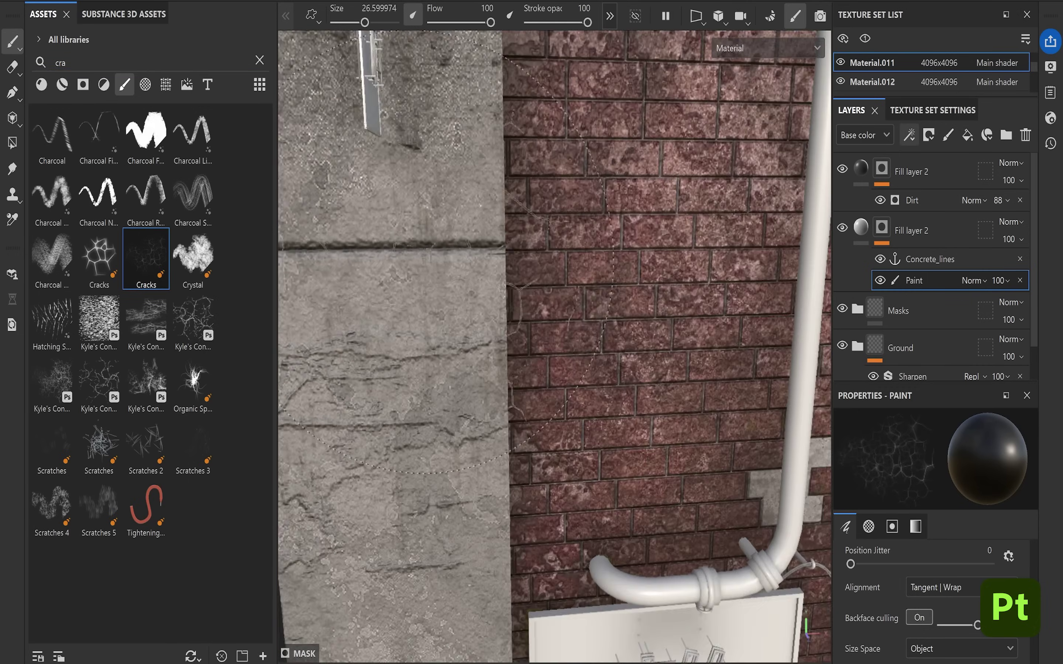
left_click_drag(398, 253, 687, 304, "alt")
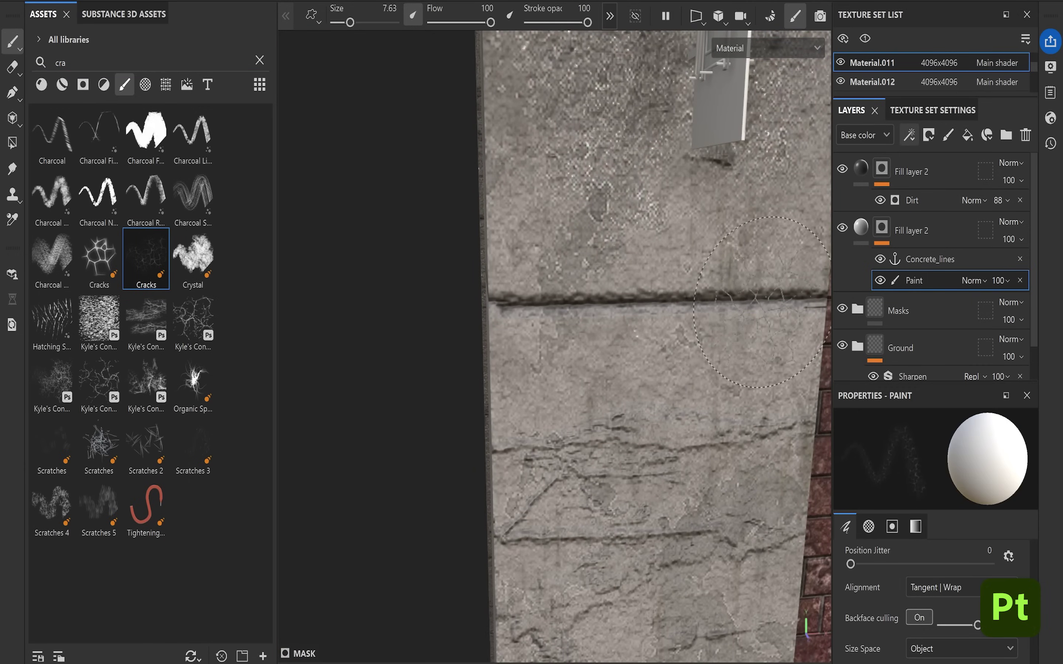
middle_click_drag(556, 256, 522, 290, "alt")
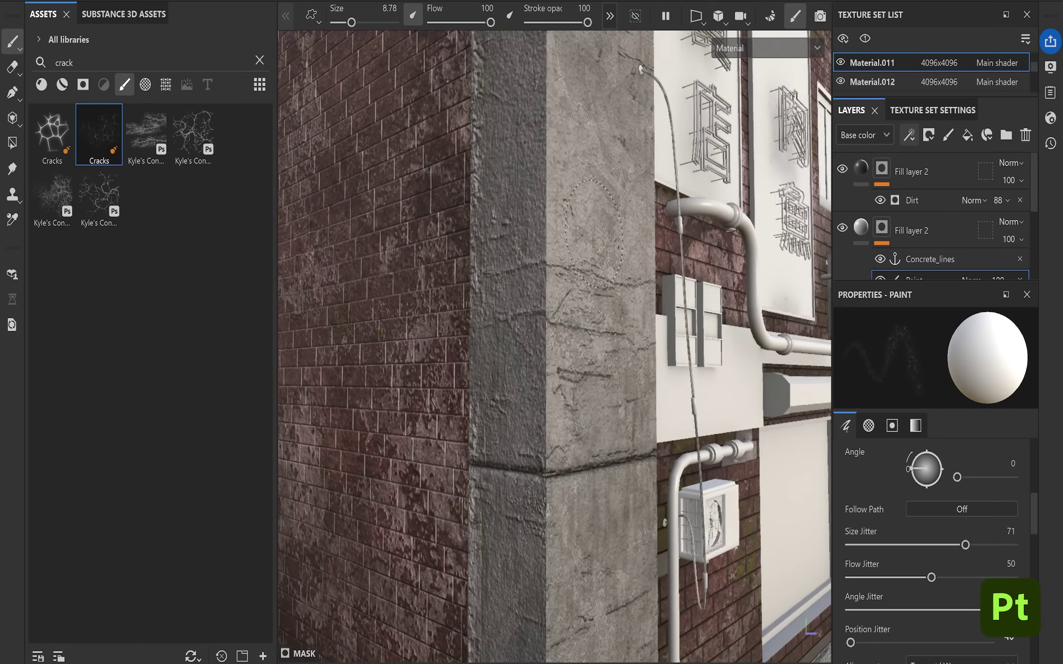
middle_click_drag(594, 233, 551, 550, "alt")
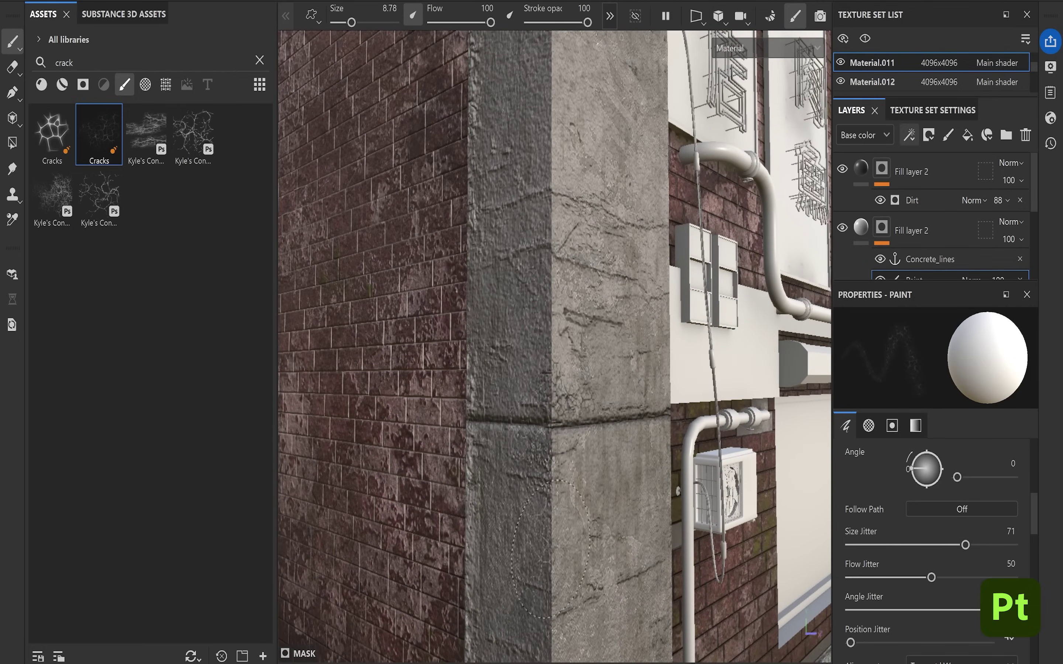
middle_click_drag(569, 436, 469, 459, "alt")
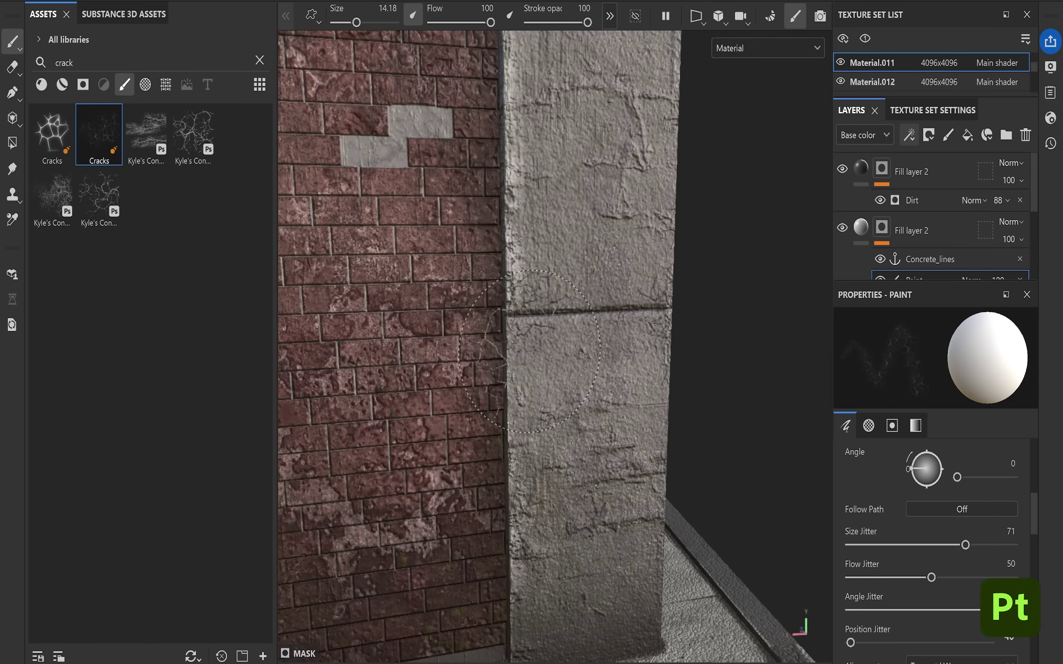
scroll(530, 352, "down", 3)
left_click_drag(636, 503, 558, 277, "alt")
scroll(558, 276, "up", 3)
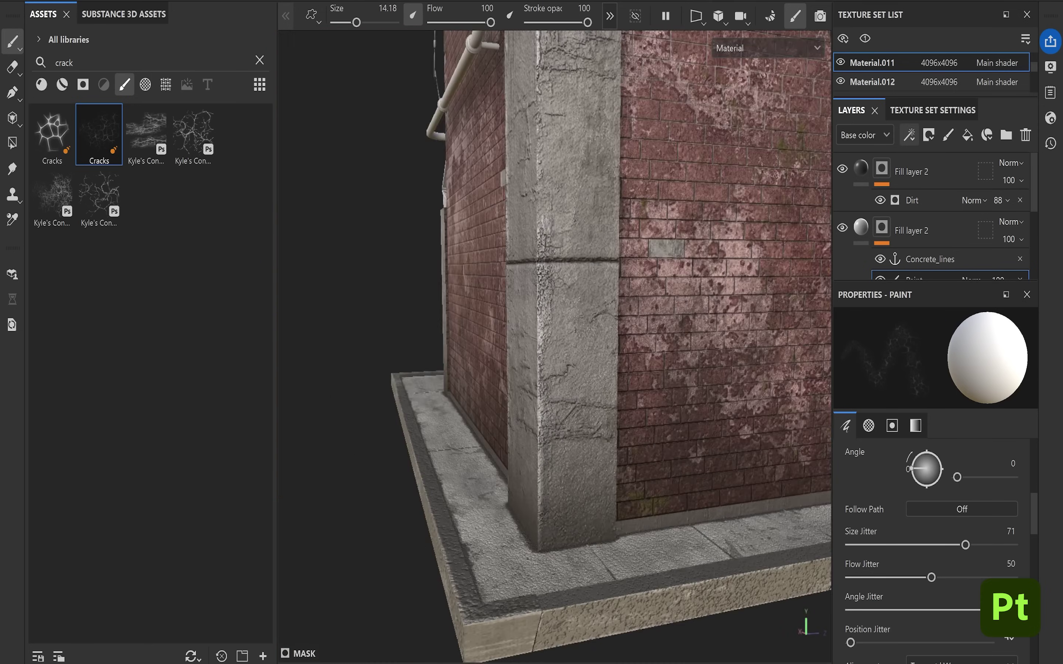
left_click_drag(571, 378, 595, 378, "alt")
scroll(596, 378, "up", 3)
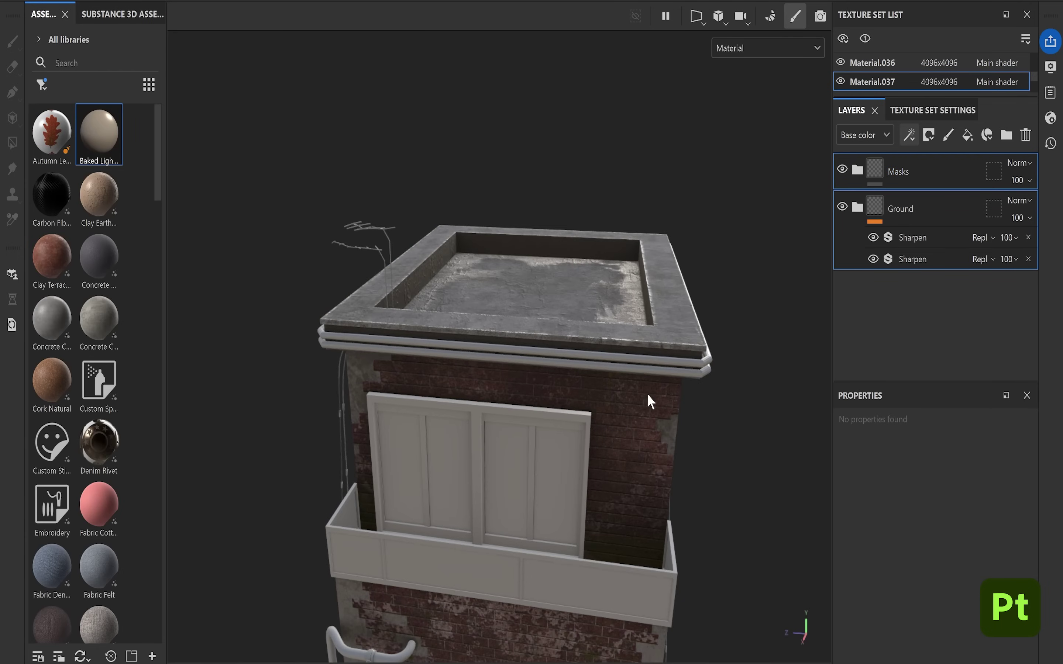
- Apply the Fabric Tarpaulin material to the shop awning and set its fabric color to dark red 6F1D1D
left_click_drag(650, 401, 677, 422, "alt")
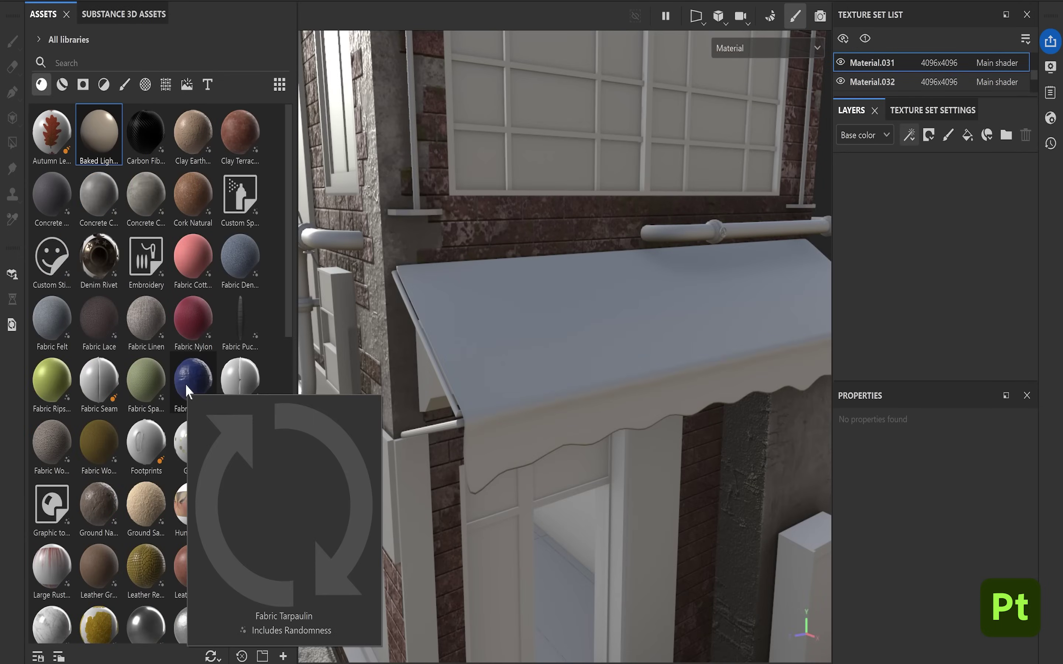
left_click_drag(186, 383, 570, 371)
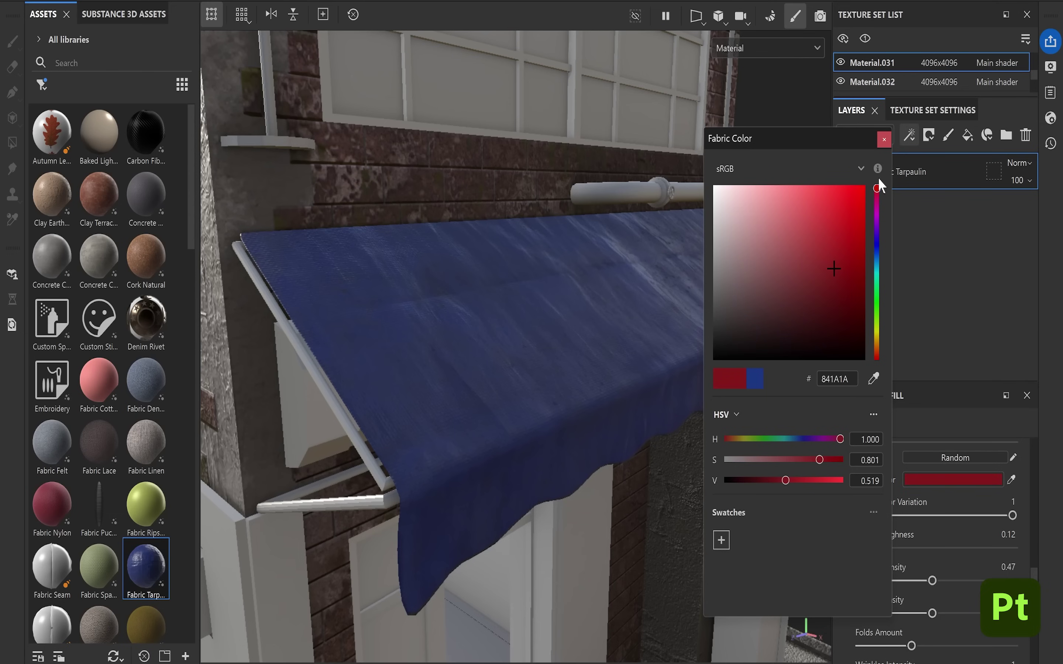
left_click_drag(820, 289, 826, 291)
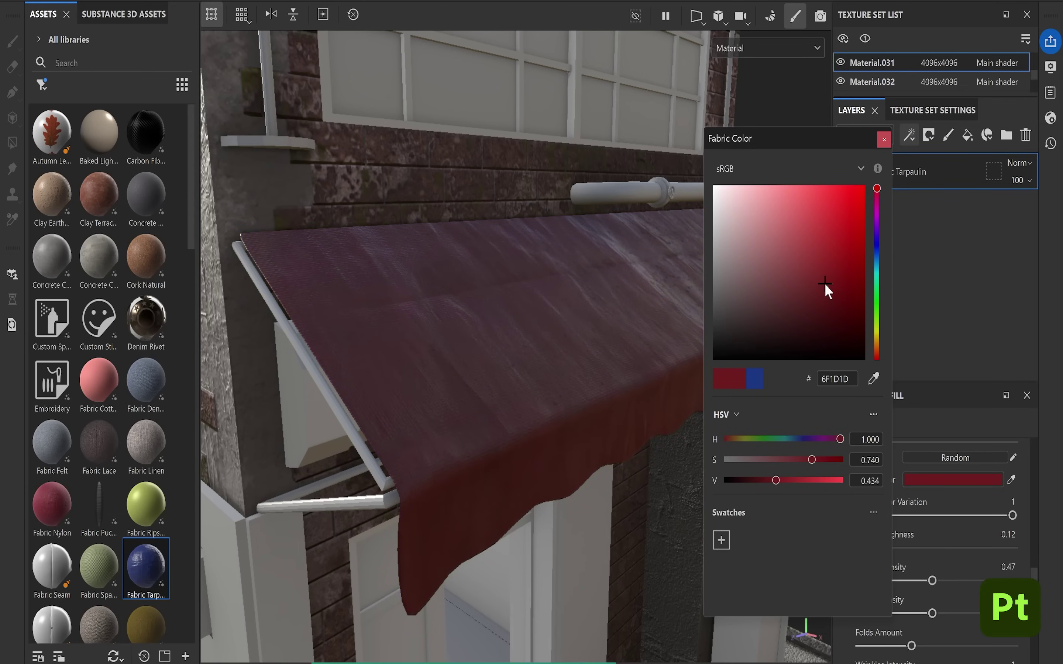
- Duplicate the Fabric Tarpaulin layer and choose a darker red fabric color for the copy
left_click(934, 170)
key("ctrl+d")
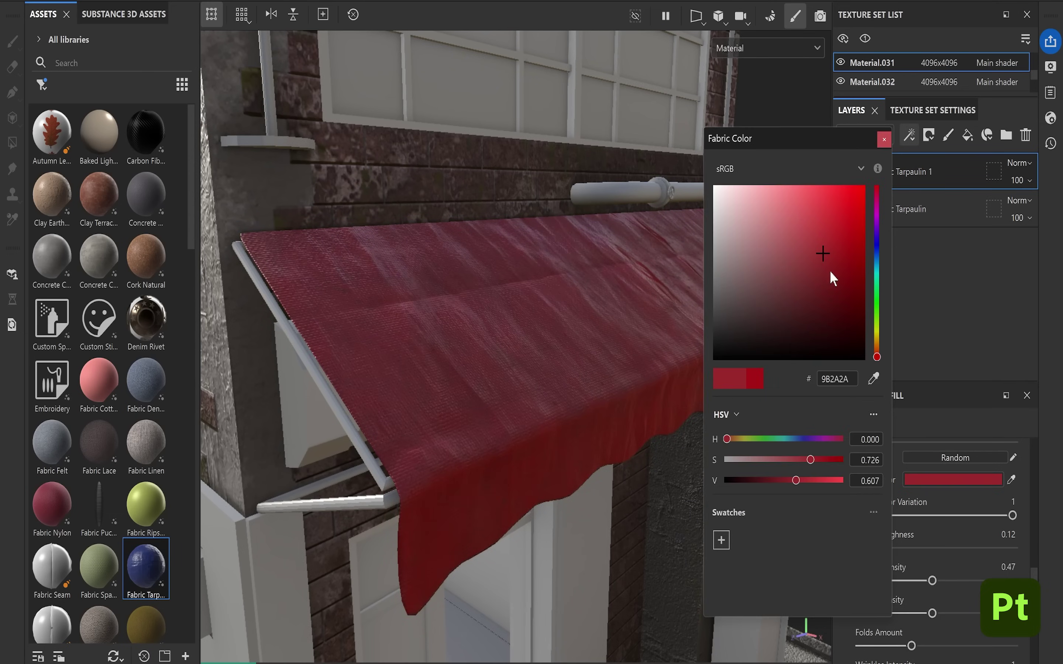
left_click(849, 306)
- Give Fabric Tarpaulin 1 a black mask with a fill effect that uses the Fabric Circle Half Overlap pattern
left_click(928, 135)
left_click(941, 178)
left_click(909, 135)
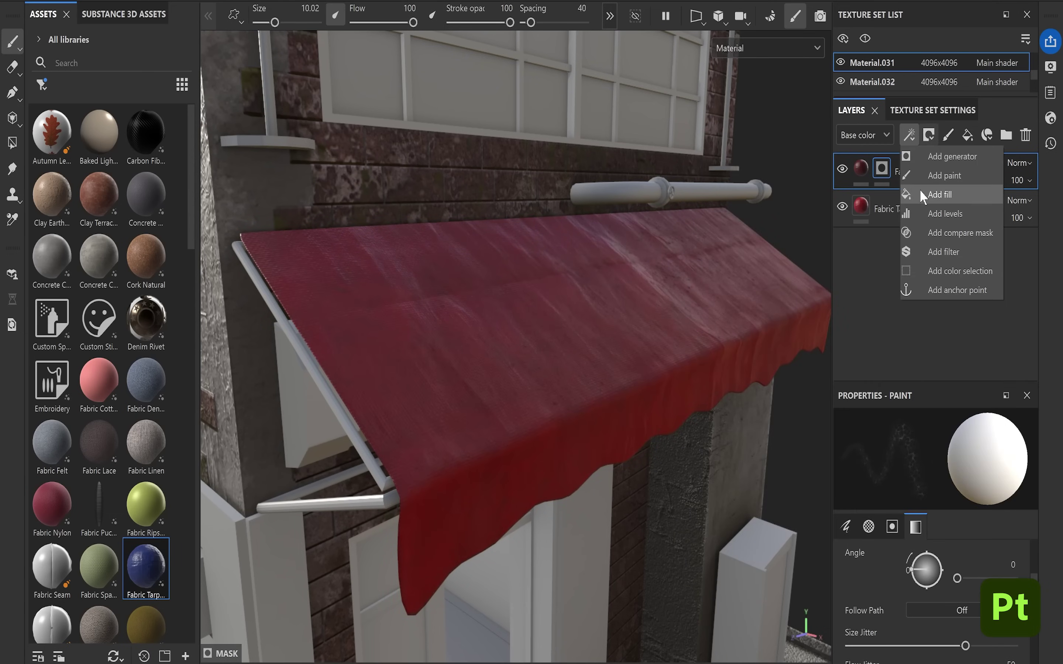
left_click(920, 190)
left_click(932, 593)
left_click(52, 338)
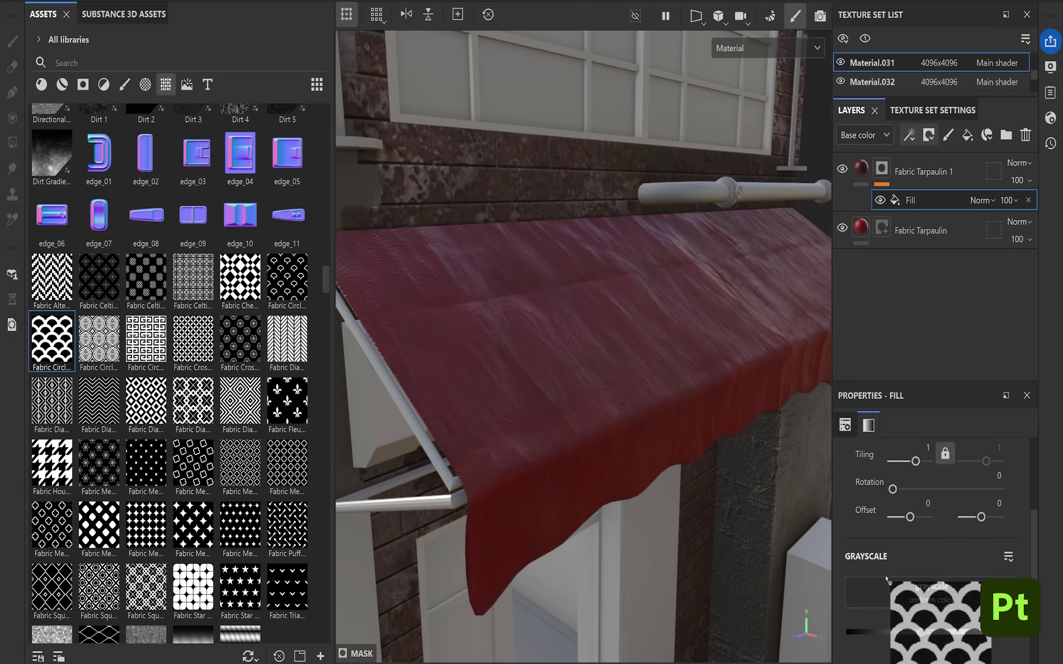
- Rotate the circle pattern fill by 90 degrees and increase its tiling
left_click(999, 476)
type("90")
key("Return")
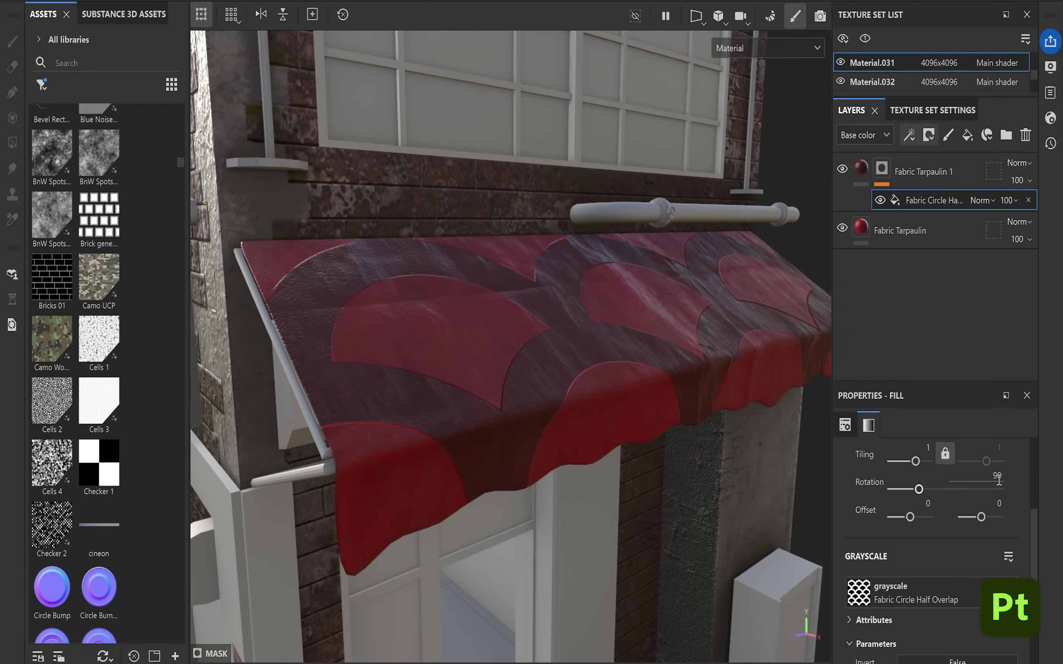
left_click_drag(915, 461, 917, 463)
scroll(1005, 566, "down", 2)
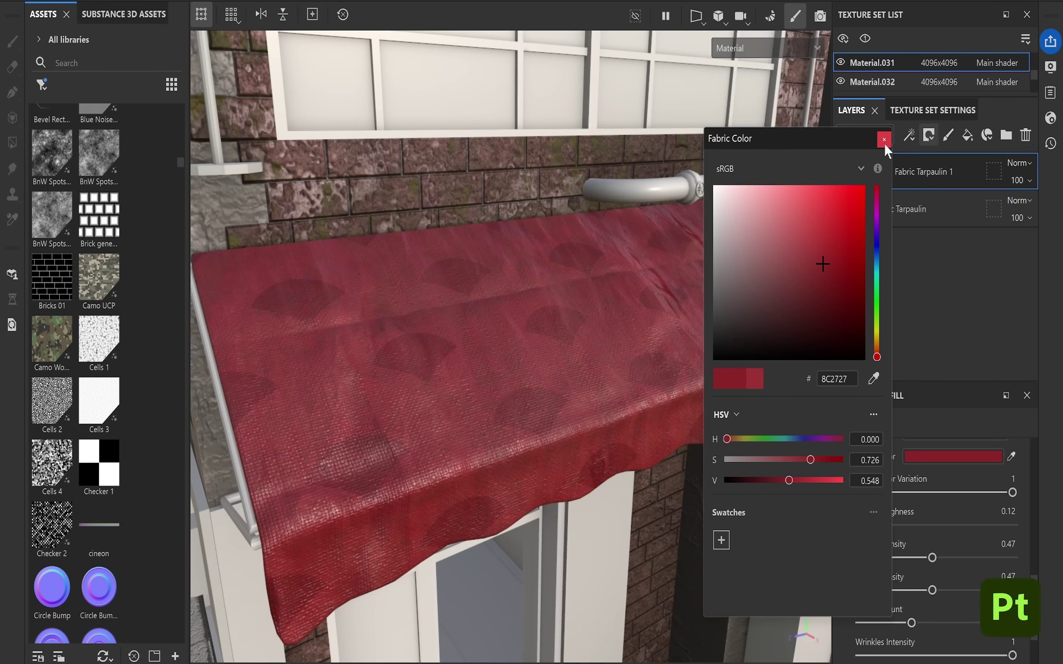
- Duplicate the Fabric Tarpaulin 1 layer and change the copy's fabric color to yellow
right_click(923, 172)
left_click(927, 453)
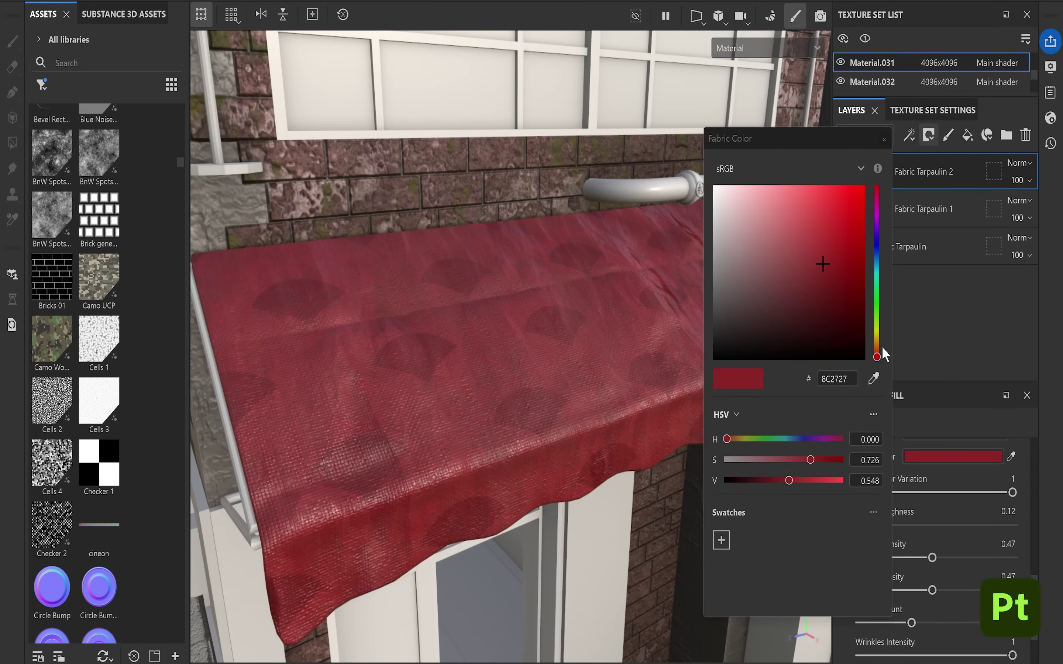
left_click_drag(882, 349, 876, 345)
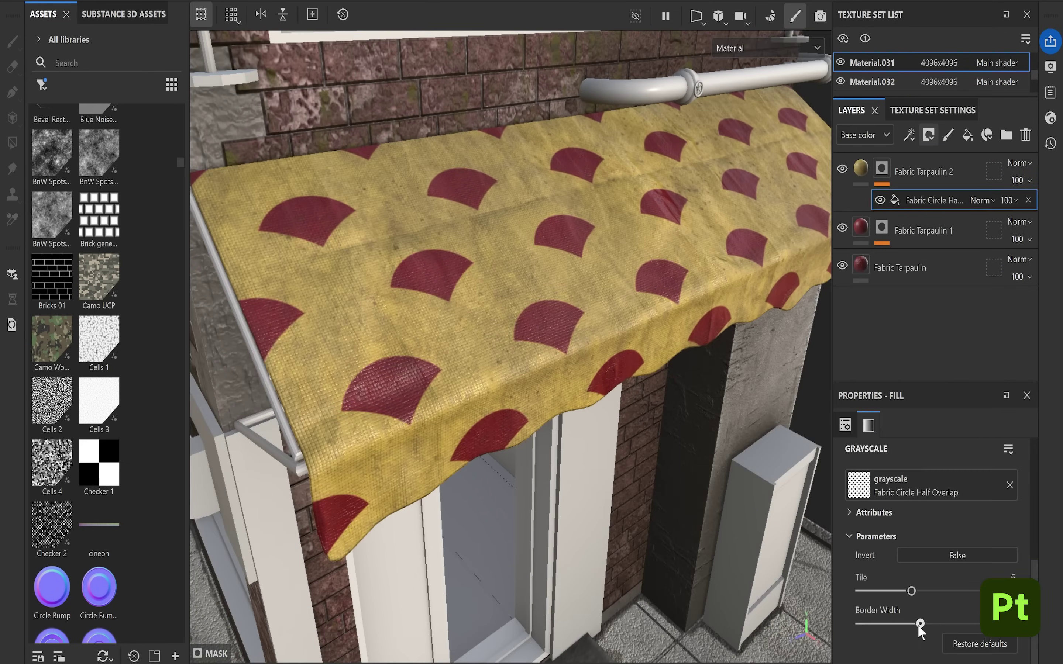
- Reduce the pattern Border Width of yellow Fabric Tarpaulin 2, and narrow it further on an orange copy, Fabric Tarpaulin 3
left_click_drag(919, 624, 909, 624)
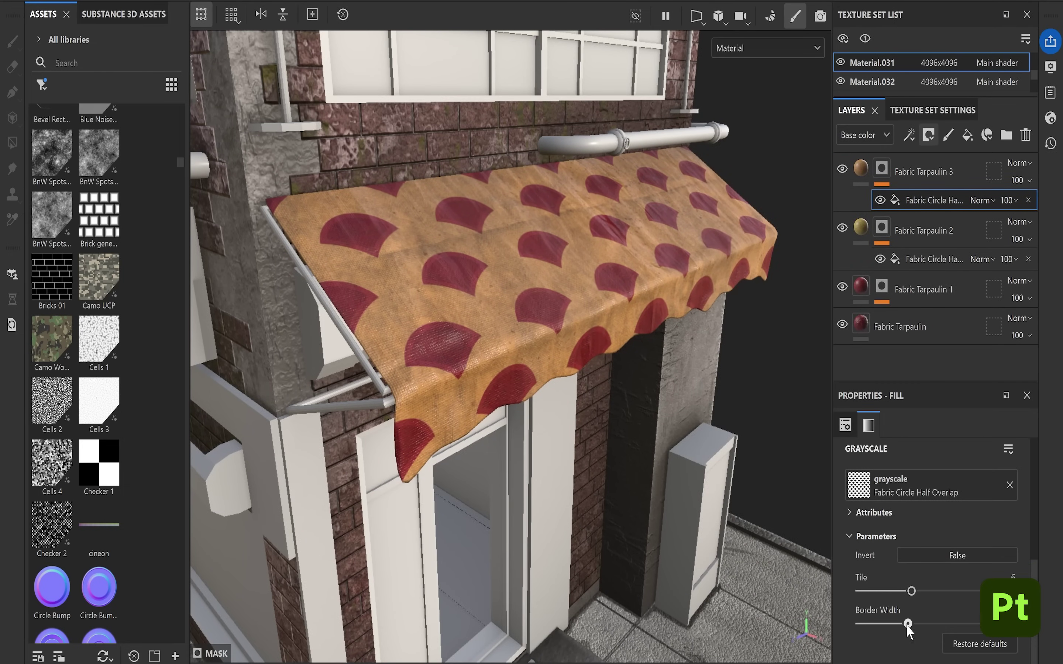
left_click_drag(906, 625, 892, 628)
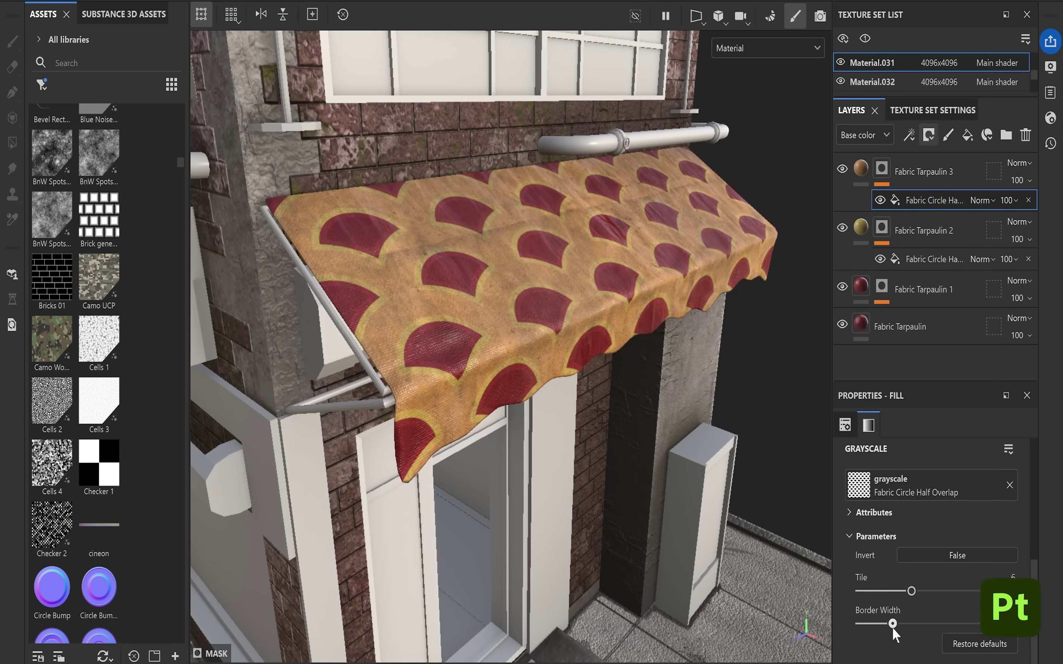
- Duplicate Fabric Tarpaulin 3, recolor the copy pale beige, and reduce the Border Width of its circle pattern
right_click(923, 171)
left_click(919, 312)
scroll(937, 623, "down", 5)
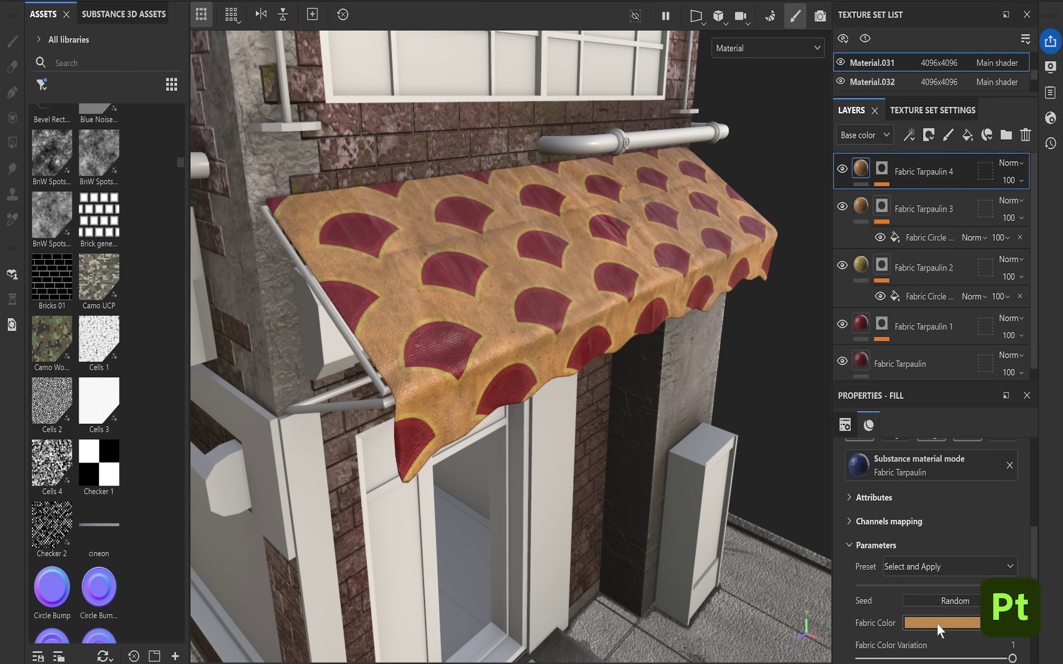
left_click(937, 623)
left_click(776, 224)
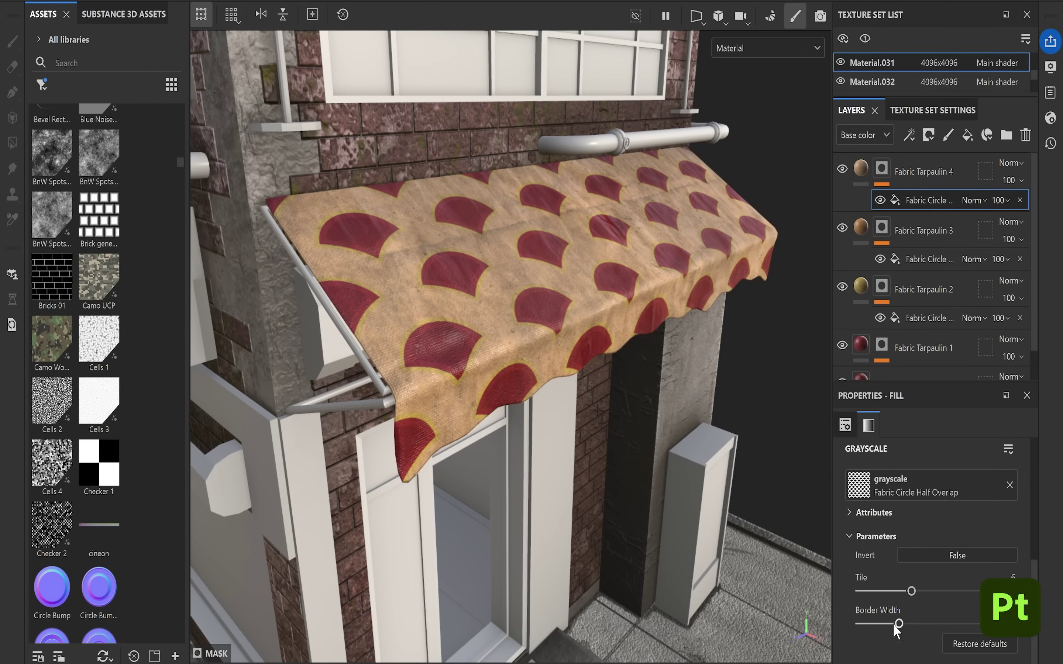
left_click_drag(892, 624, 877, 621)
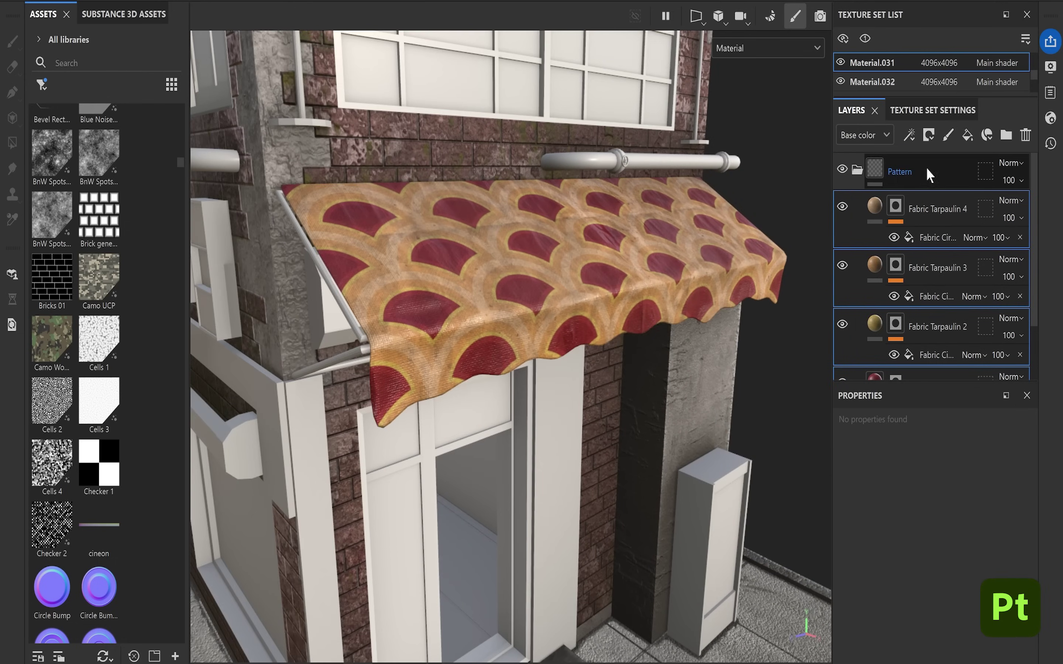
- Add a MatFx Oil Paint filter to the Pattern folder and lower its Effect Intensity to 0.14
left_click(853, 173)
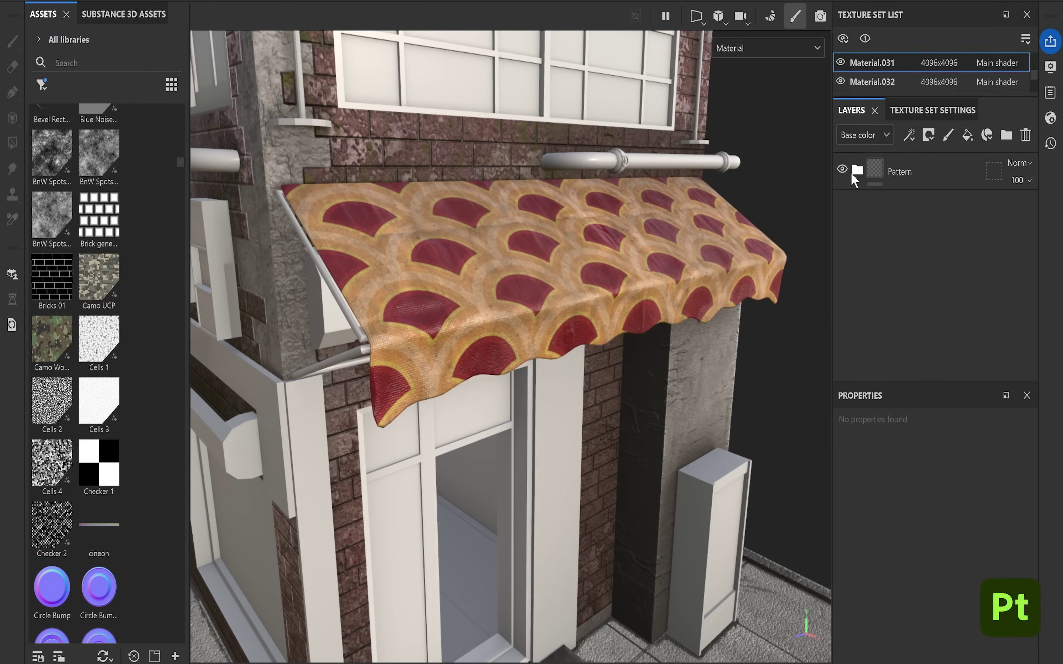
left_click(874, 169)
left_click(909, 134)
left_click(961, 253)
left_click(965, 473)
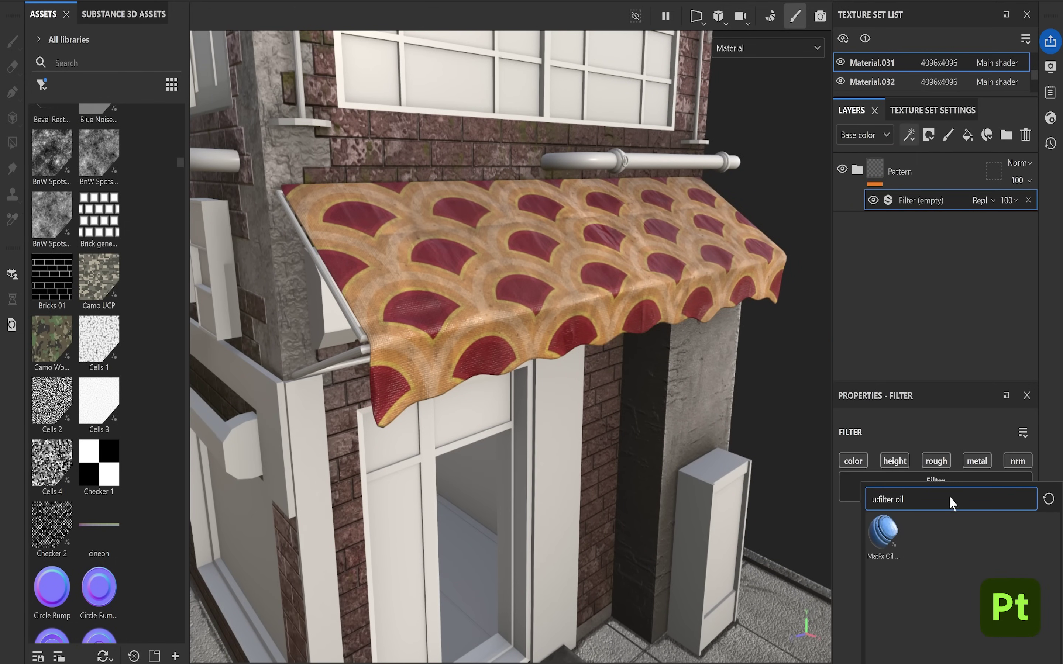
left_click(878, 545)
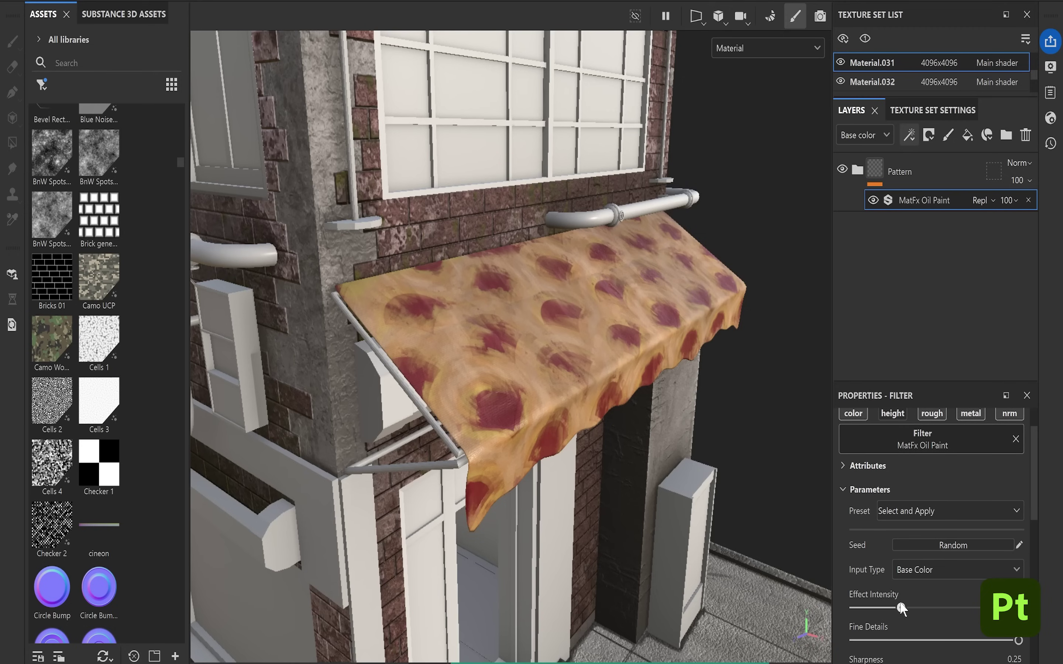
scroll(901, 601, "down", 3)
left_click_drag(896, 461, 877, 461)
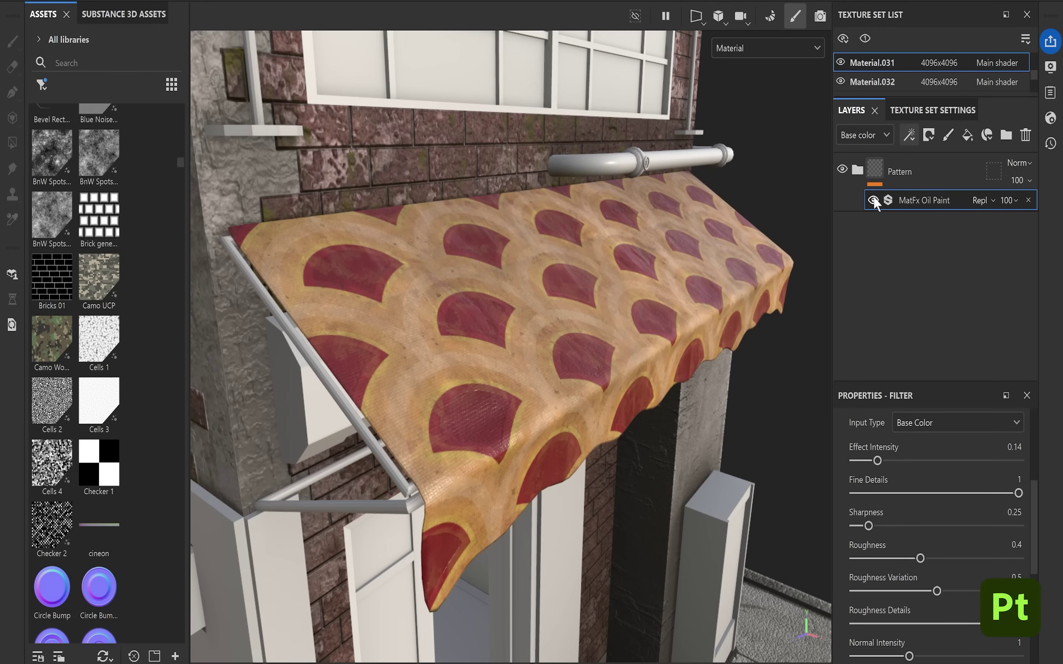
- Add a Sharpen filter above the MatFx Oil Paint filter on the Pattern folder
left_click(910, 134)
left_click(960, 253)
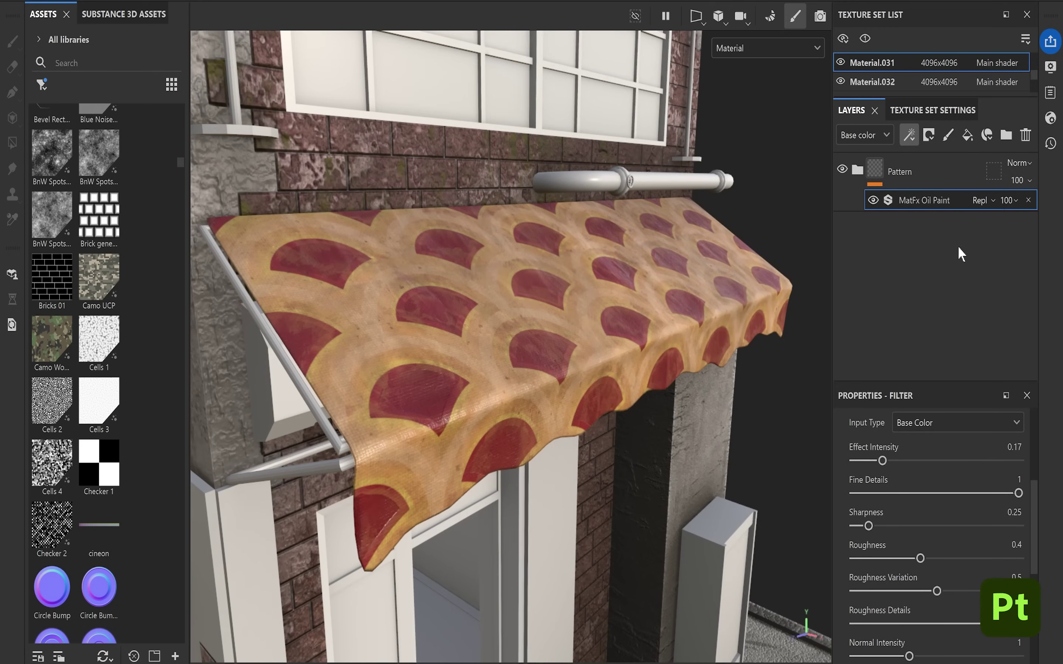
left_click(936, 481)
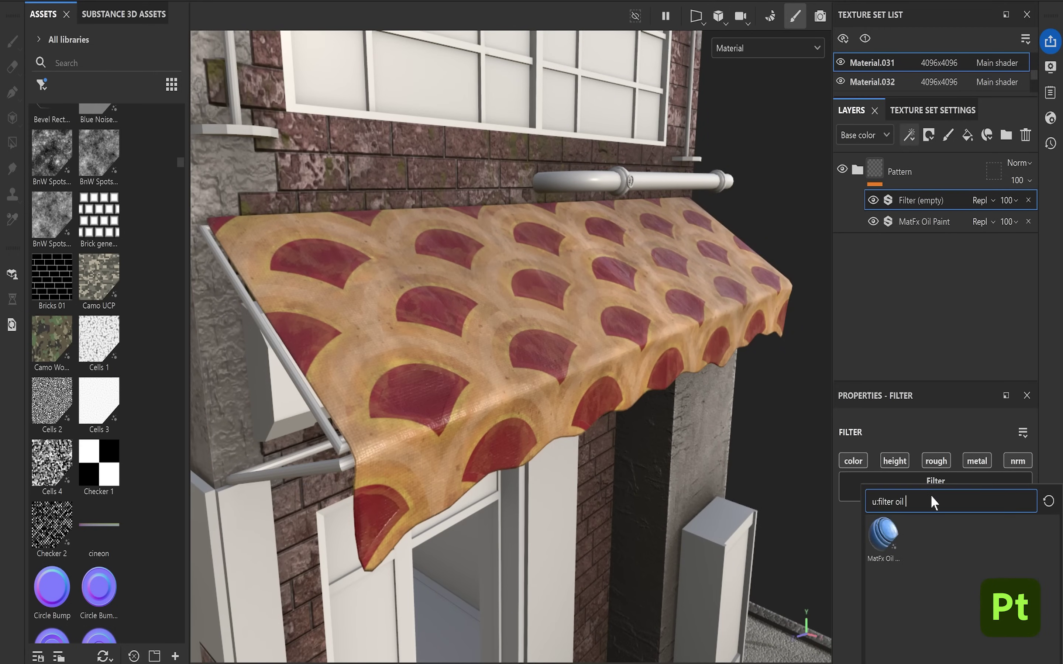
key("BackSpace")
key("BackSpace")
key("BackSpace")
key("BackSpace")
type("sha")
left_click(883, 536)
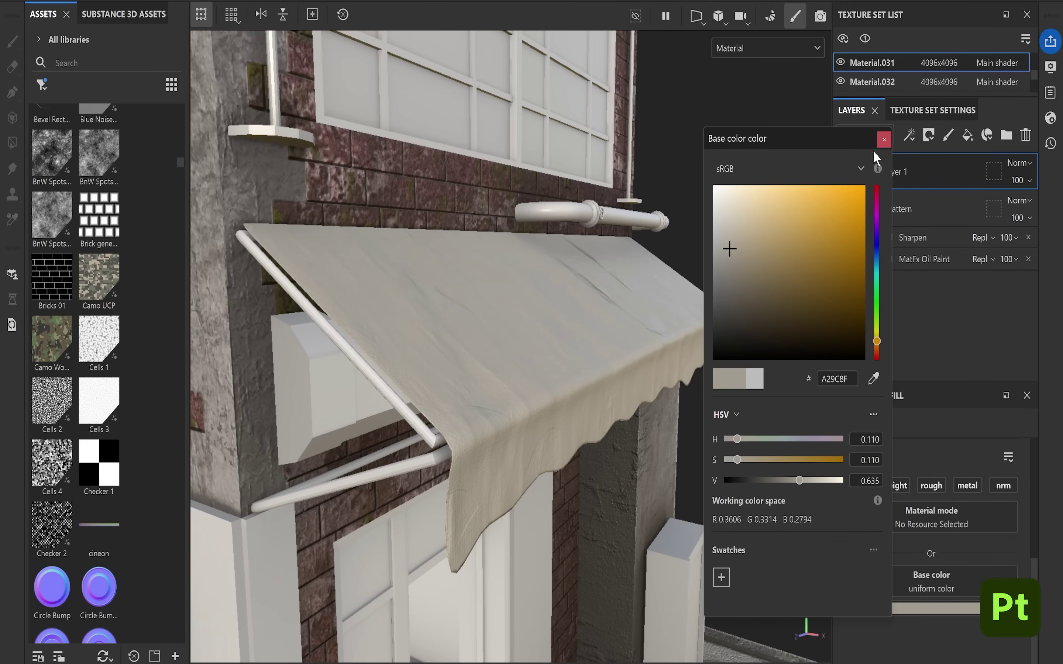
- Give the beige-gray Fill layer 1 a black mask driven by a Dripping Rust generator
left_click(879, 137)
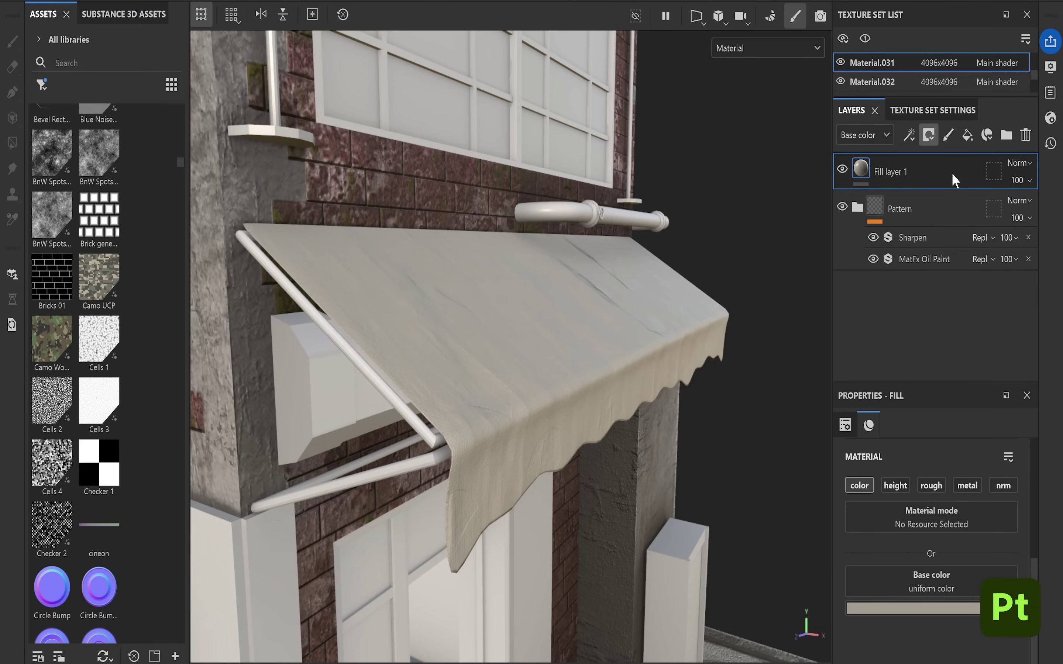
right_click(950, 173)
left_click(937, 150)
left_click(949, 466)
type("edg")
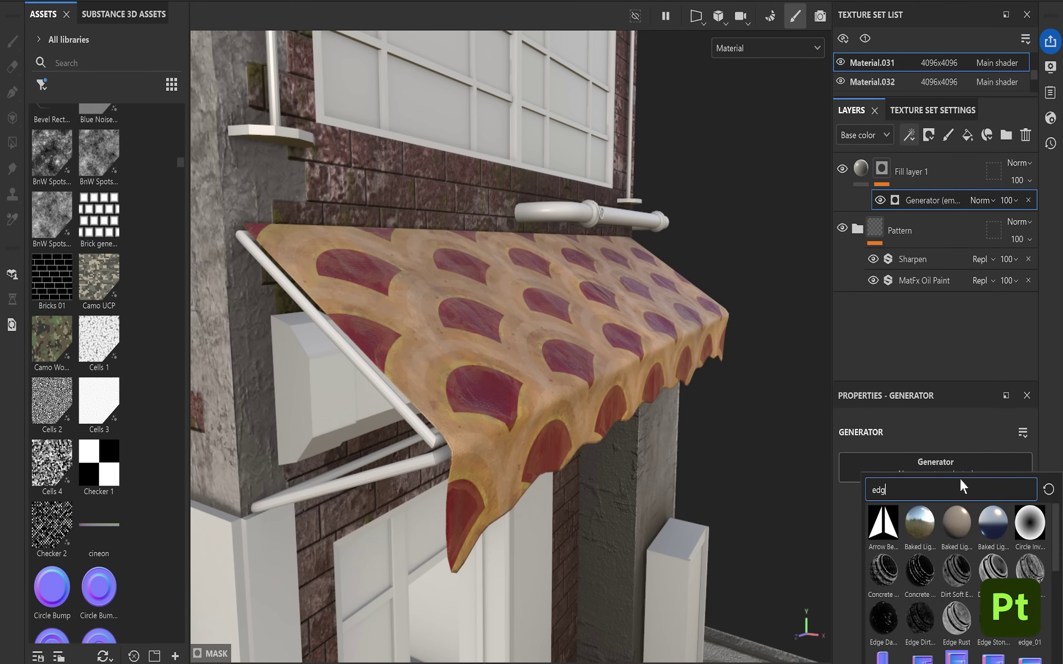
left_click(958, 507)
scroll(624, 285, "up", 3)
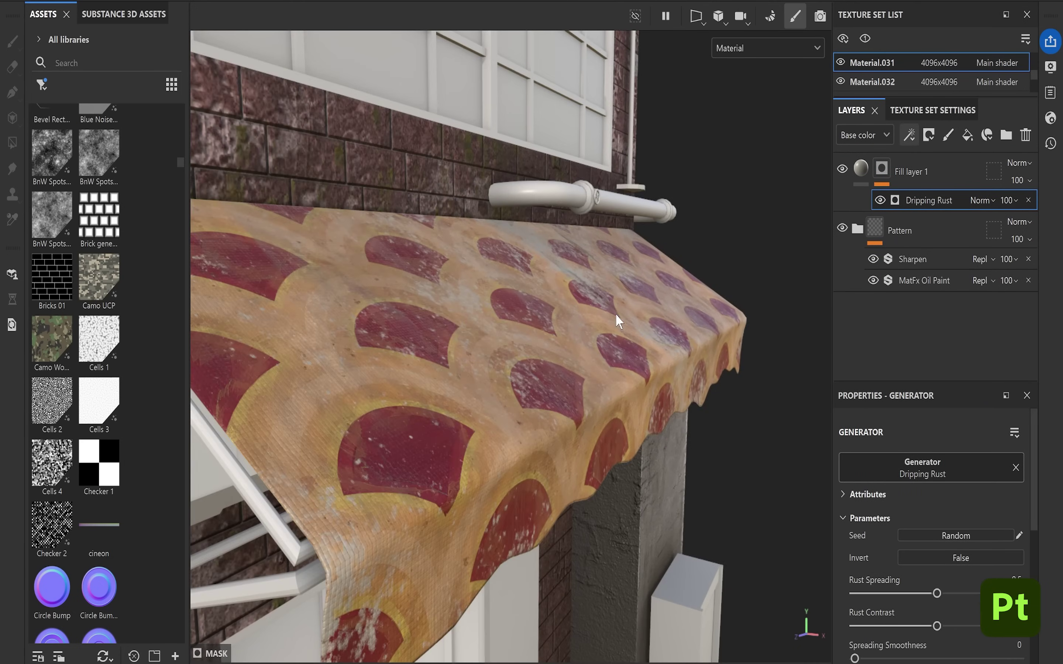
- Raise the Dripping Rust generator's Rust Contrast to 0.67 and lower its Rust Spreading
scroll(615, 314, "down", 5)
scroll(937, 451, "down", 3)
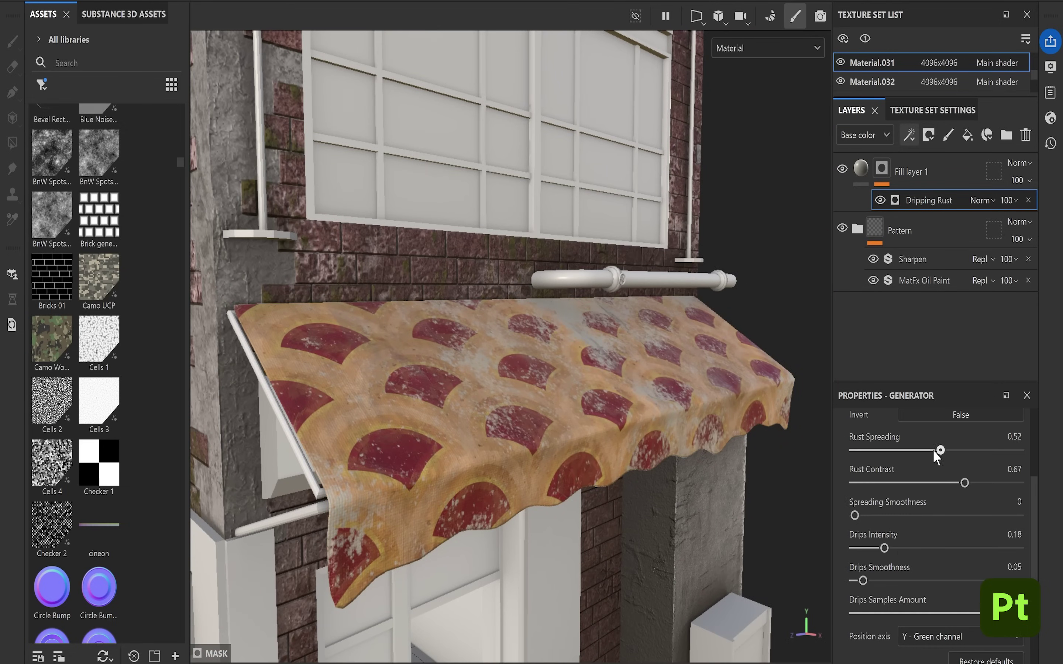
left_click_drag(940, 450, 906, 450)
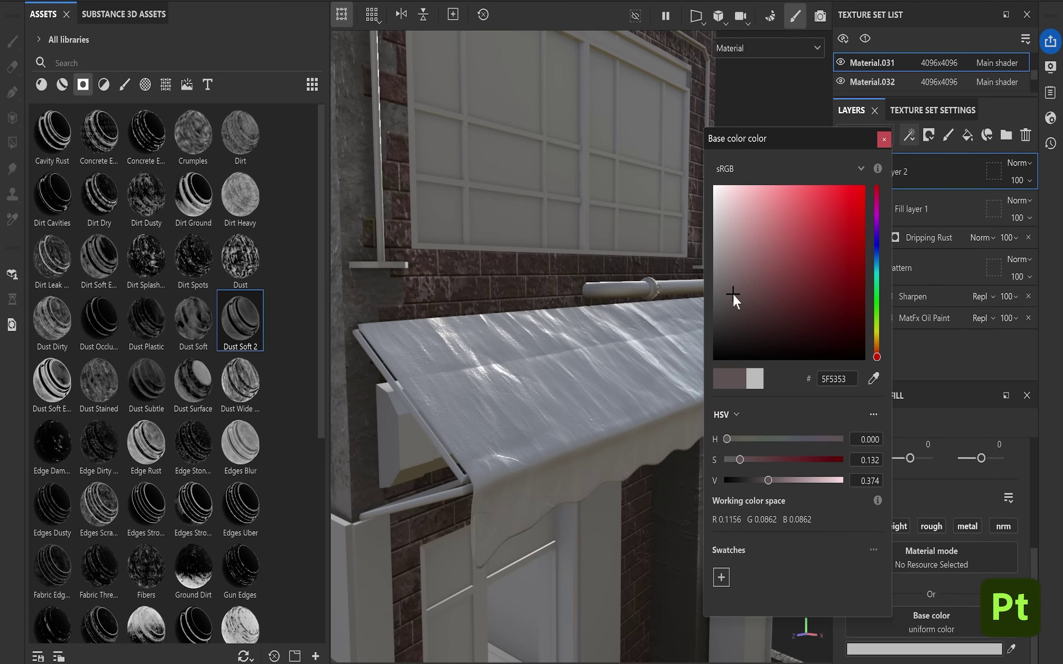
- Set Fill layer 2's base color to a dark grayish brown, add a black mask, and apply the Dirt Soft smart mask
left_click_drag(733, 293, 733, 303)
left_click(928, 135)
left_click(949, 184)
left_click_drag(100, 259, 882, 172)
scroll(553, 573, "up", 5)
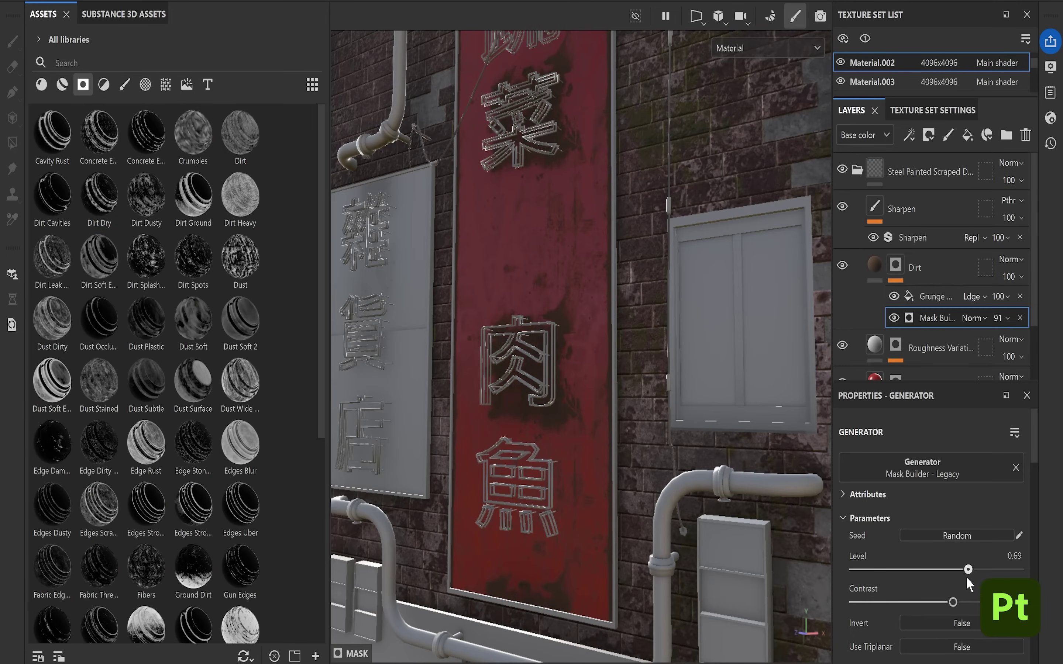
- Try the Metal Galvanized material in the smaller metal sign's layer stack, and delete that layer
left_click_drag(241, 240, 924, 286)
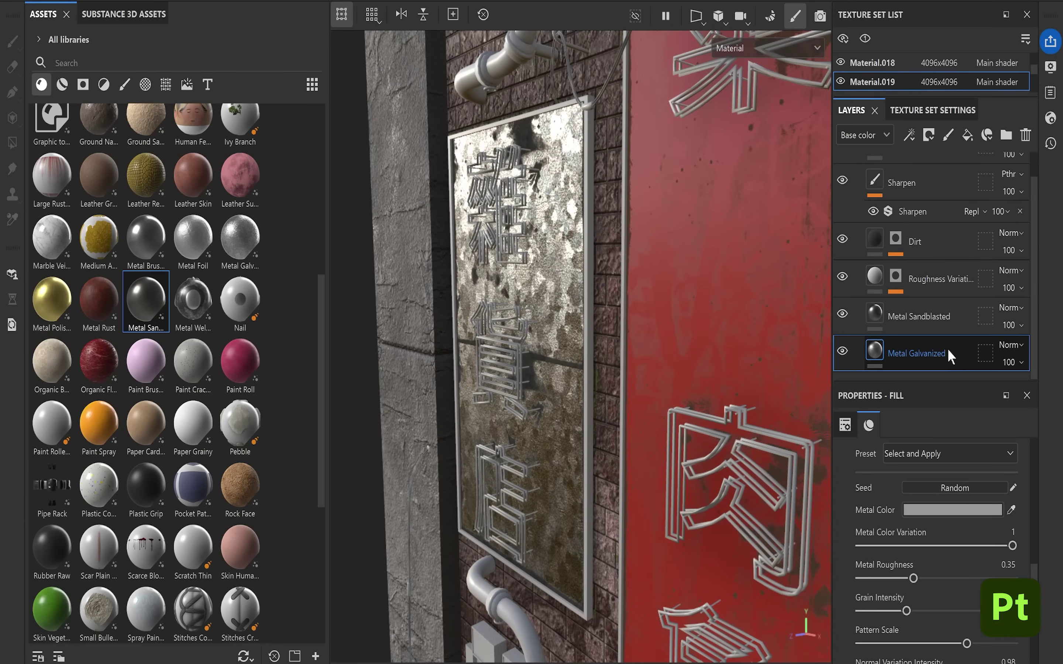
key("Delete")
left_click_drag(524, 303, 530, 252, "alt")
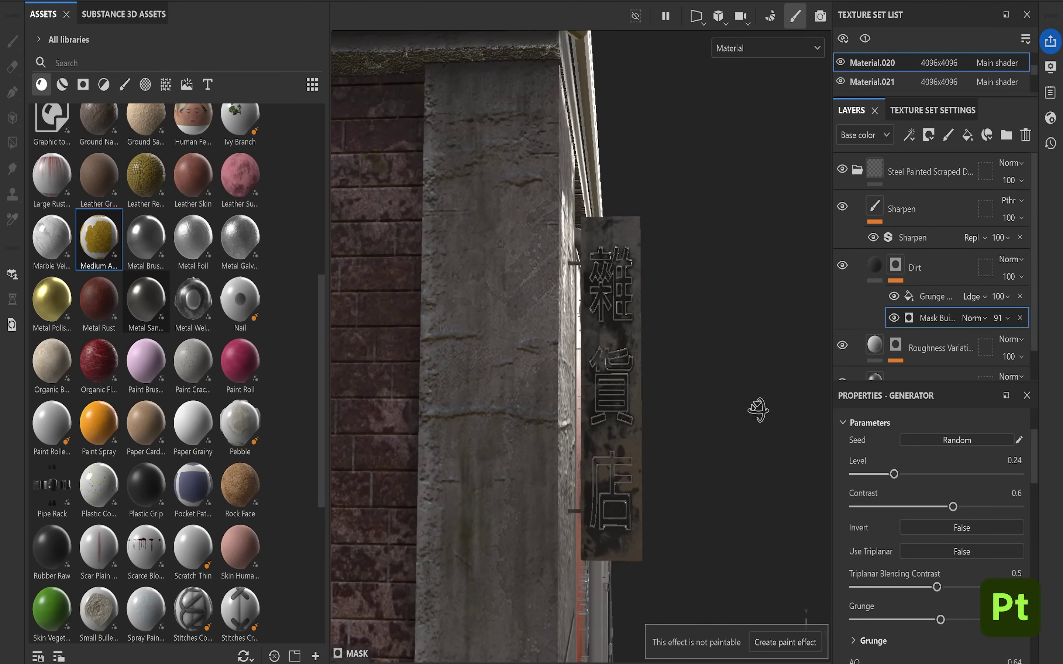
- Add an Emissive channel to the Neon.001 texture set and set its emissive color to blue 0011D2
left_click_drag(757, 408, 689, 496, "alt")
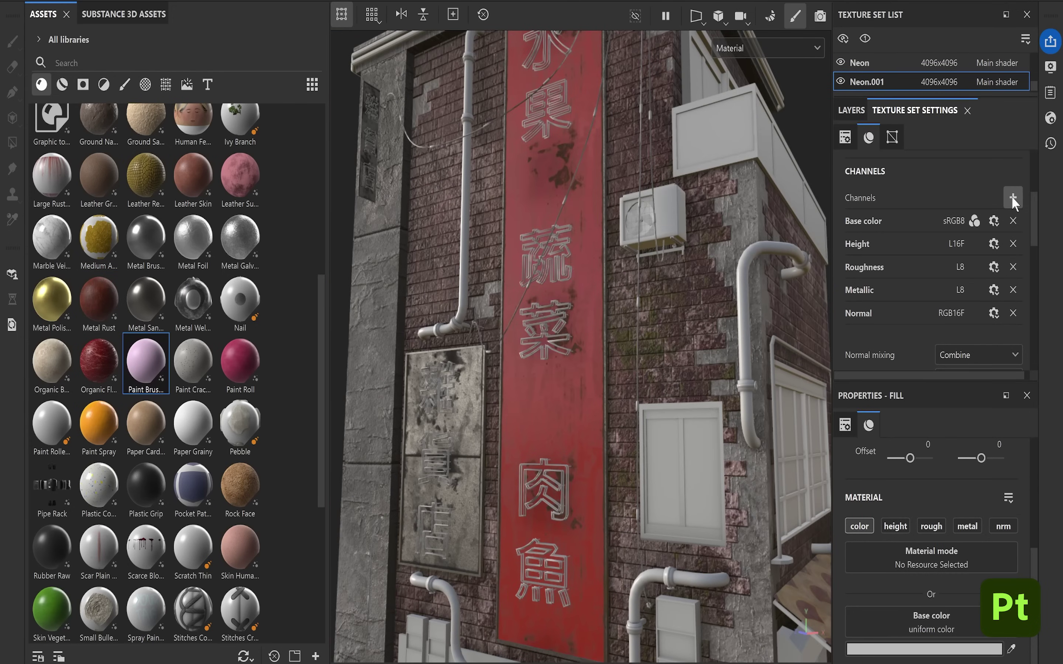
left_click(1012, 196)
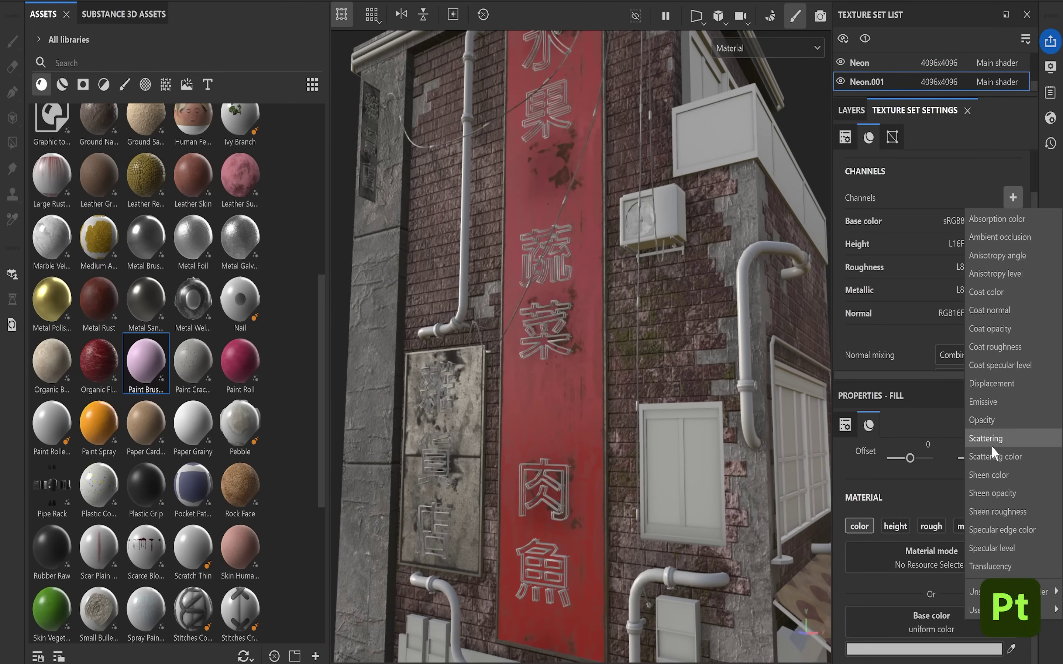
left_click(986, 402)
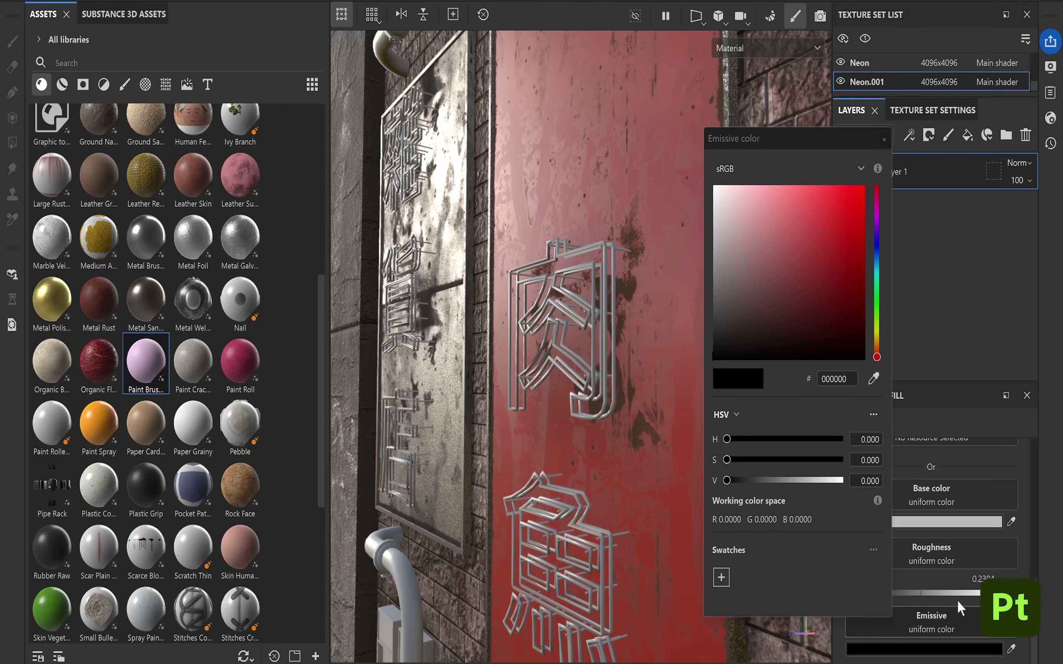
left_click(877, 246)
left_click(862, 215)
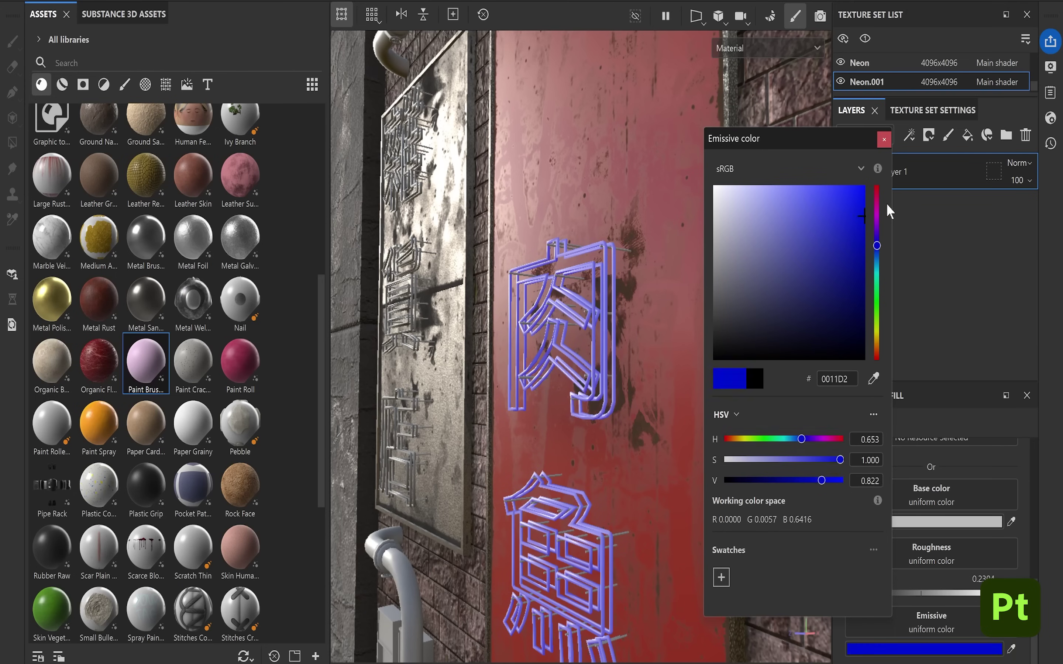
- Open the camera display settings, widen them, and bring the Glare post effect into view
left_click(1050, 66)
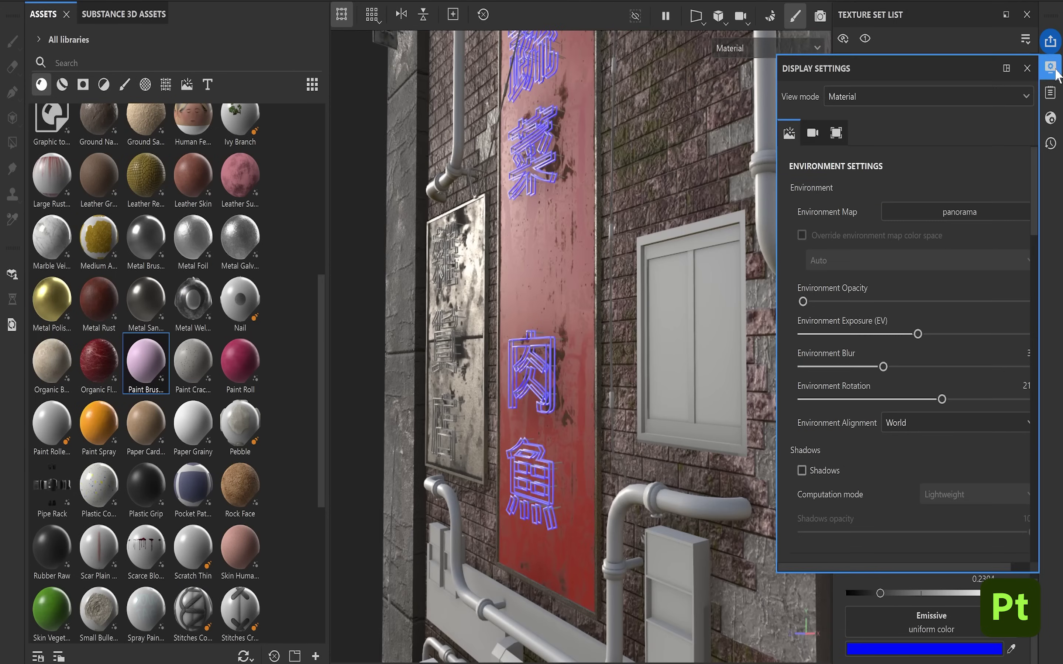
left_click(813, 134)
scroll(902, 448, "down", 1)
left_click_drag(779, 524, 756, 519)
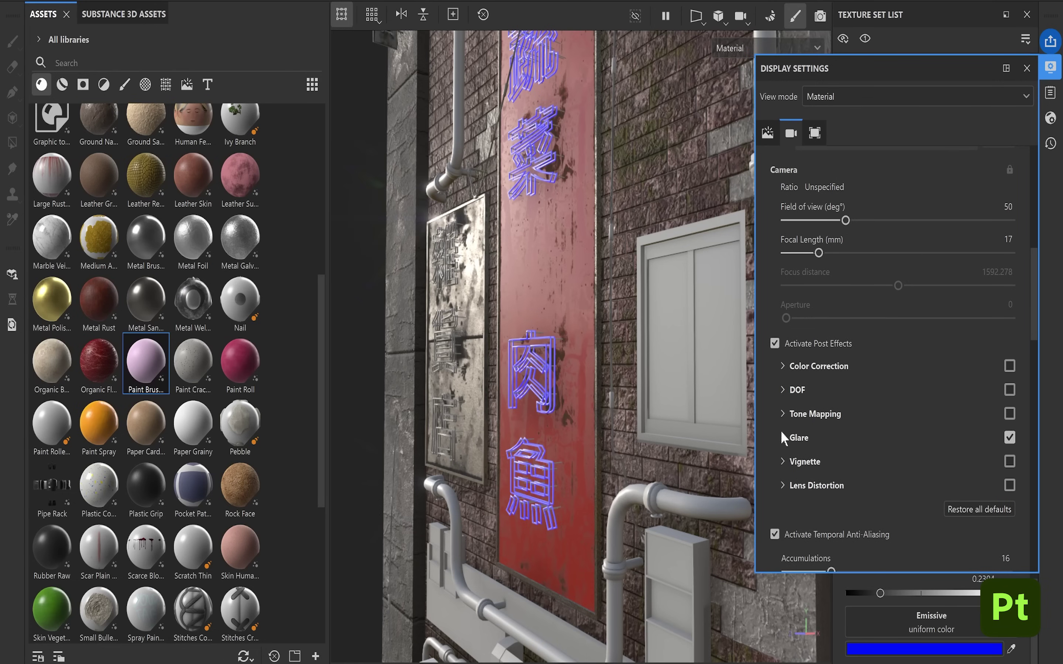
scroll(781, 431, "up", 10)
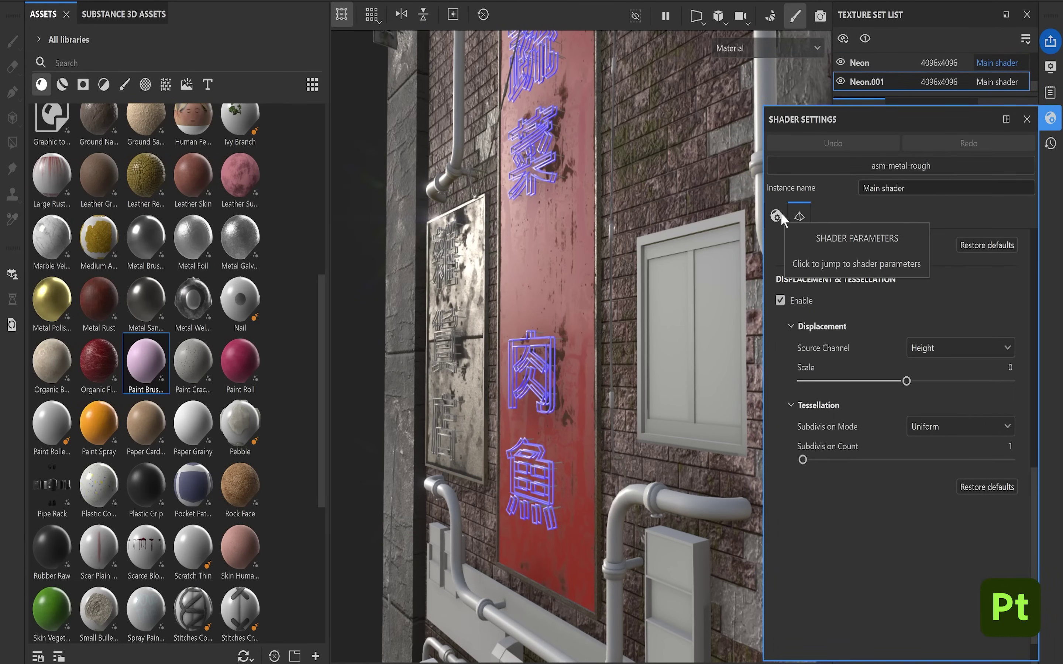
- Raise the Main shader's emissive intensity slightly and reduce the Glare luminance to soften the neon glow
left_click(776, 215)
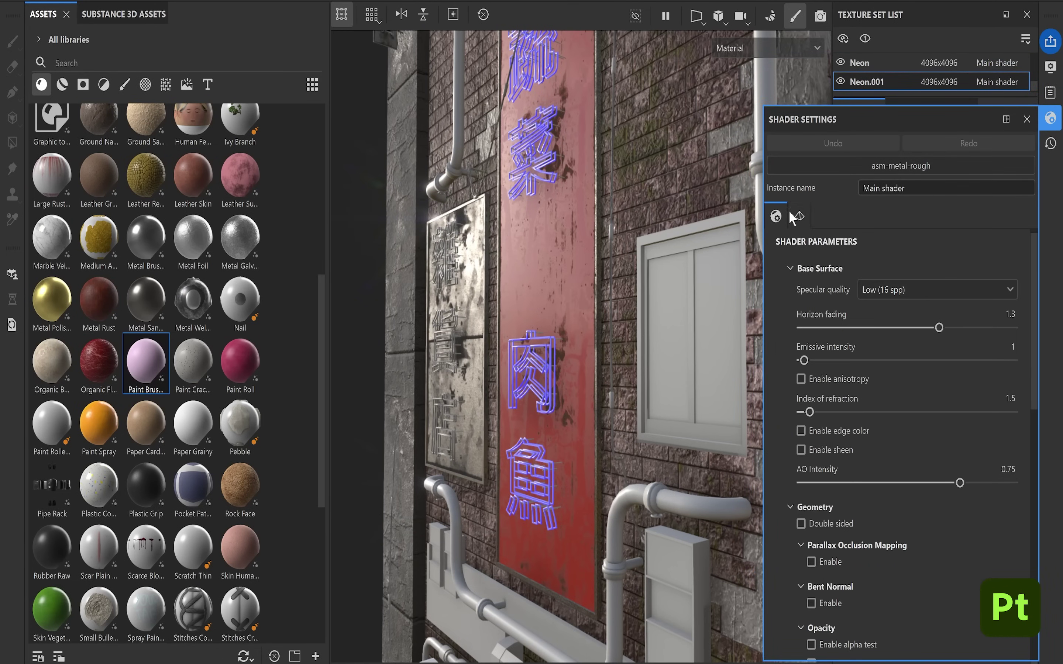
left_click_drag(804, 360, 813, 369)
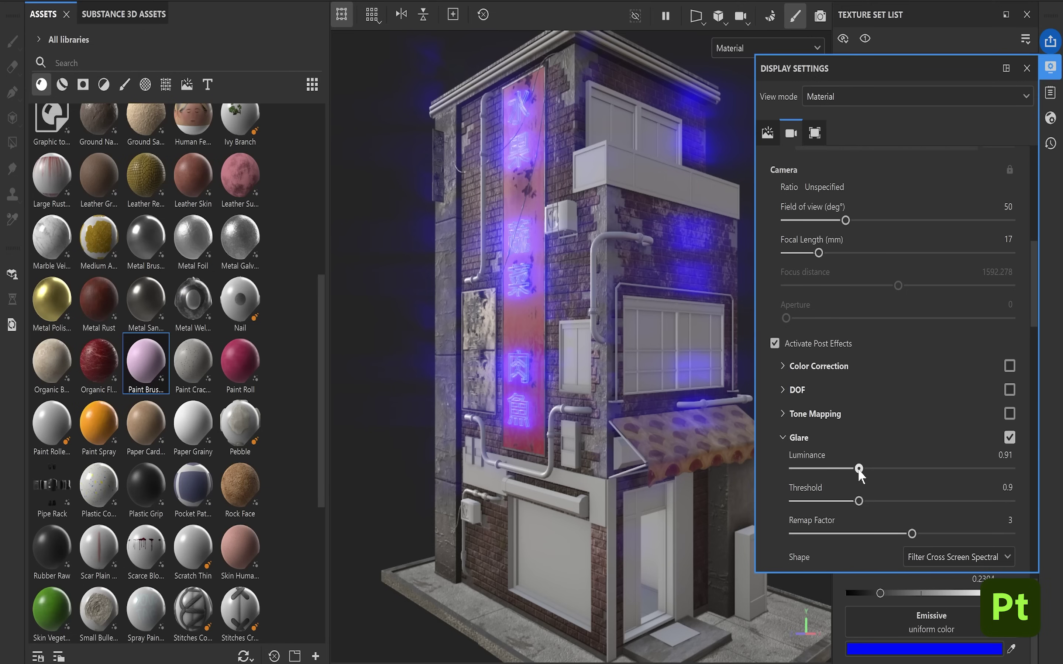
left_click_drag(858, 468, 830, 469)
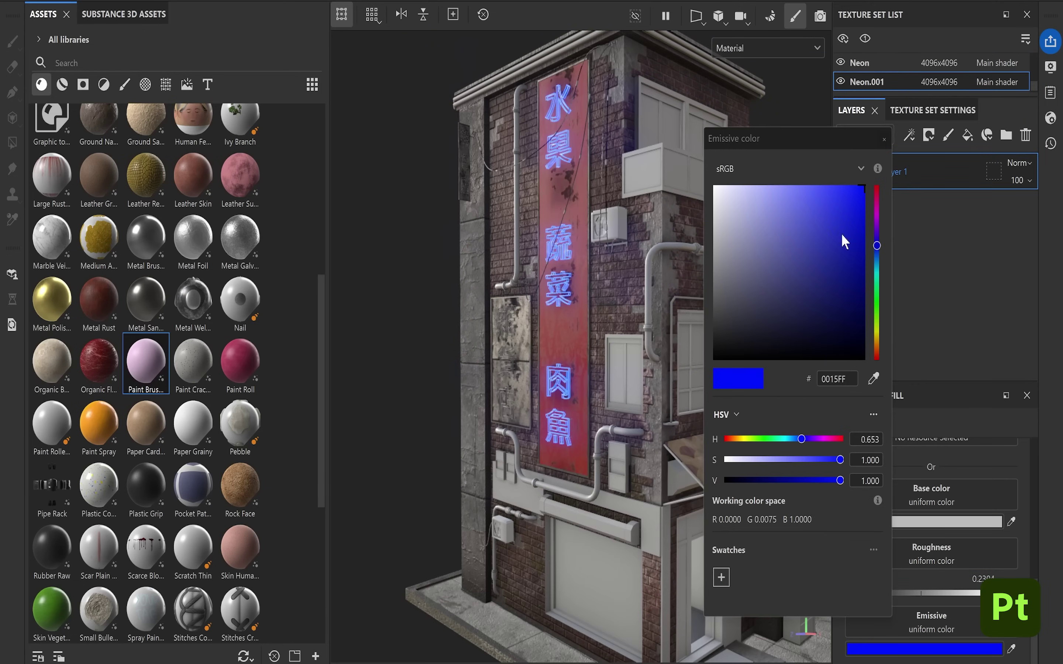
- Set the Neon.001 emissive color to 1629FF and shift the Neon texture set's emissive hue toward purple
left_click_drag(841, 233, 851, 182)
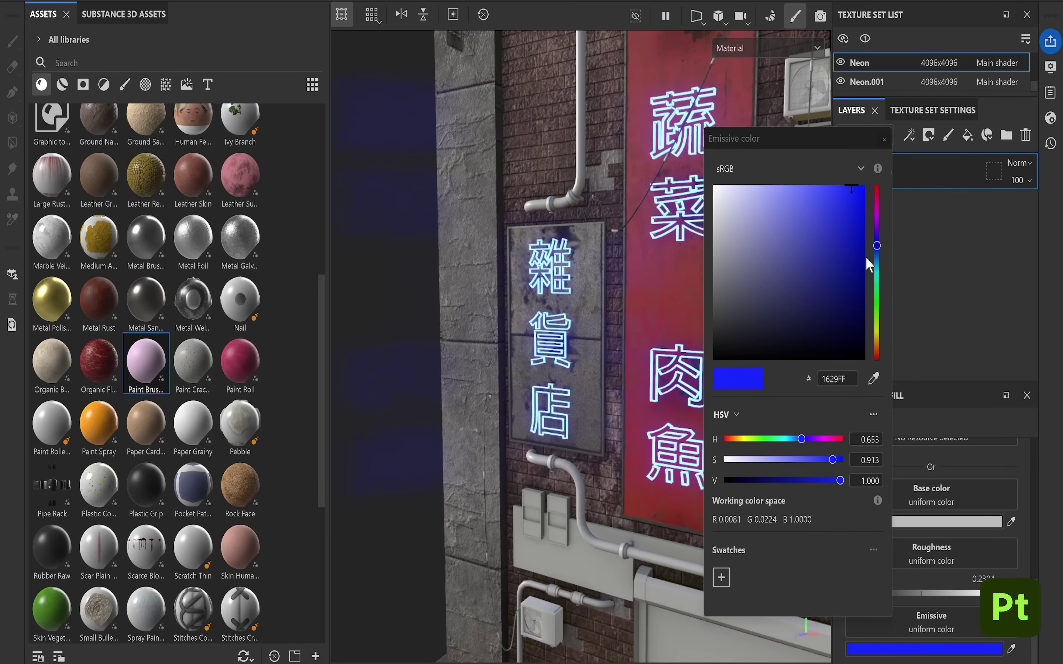
left_click_drag(877, 246, 874, 217)
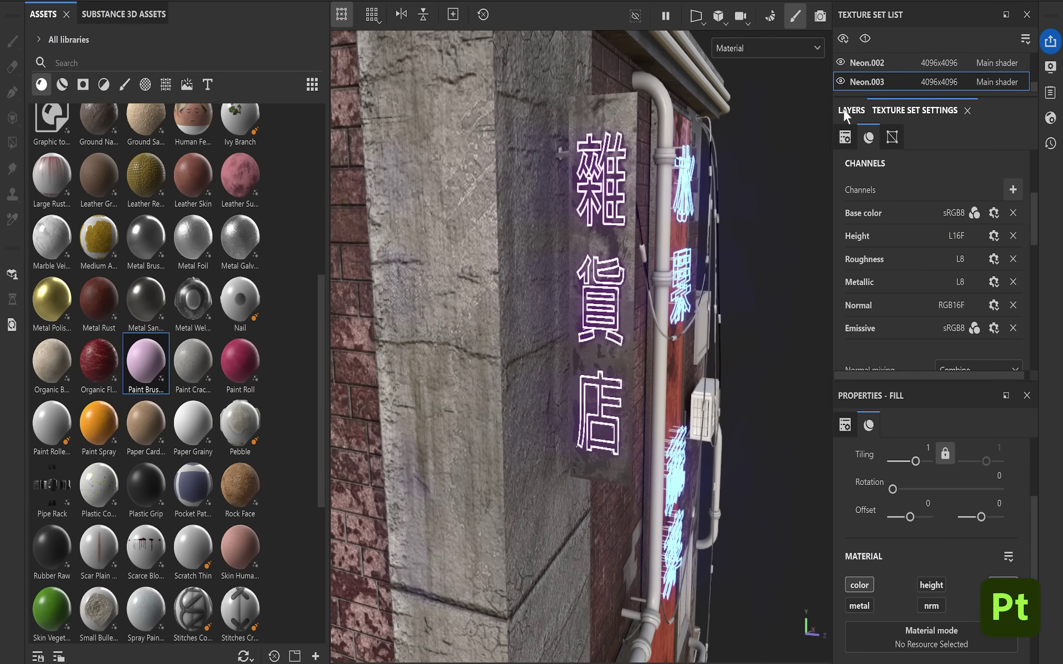
- Shift the Neon.003 texture set's emissive color to a green hue
left_click(851, 110)
scroll(929, 580, "down", 5)
left_click(927, 646)
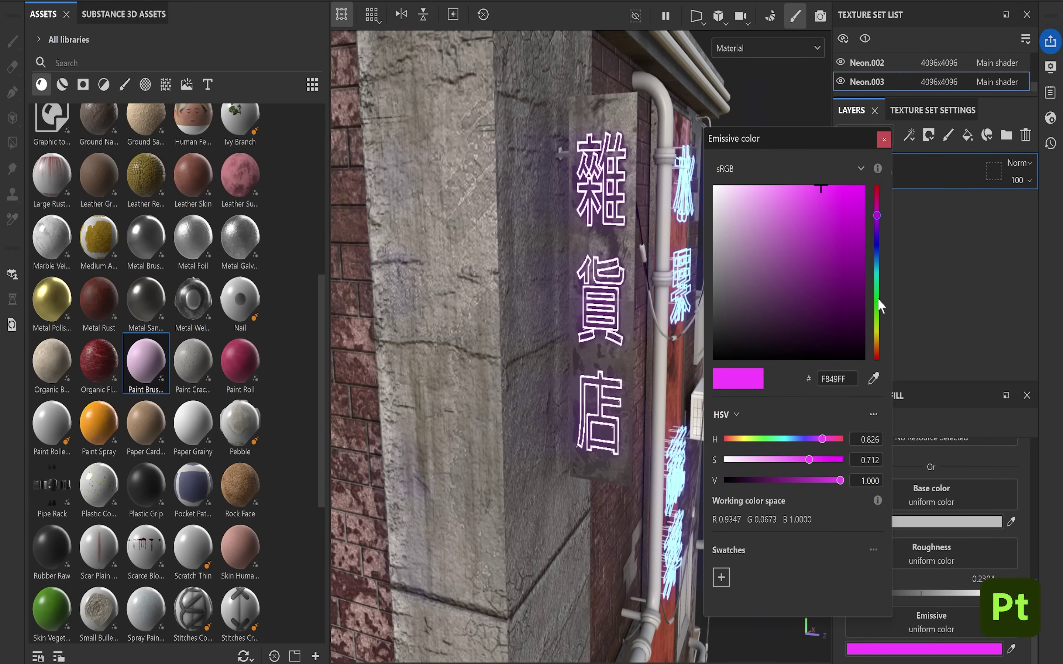
left_click_drag(876, 217, 878, 300)
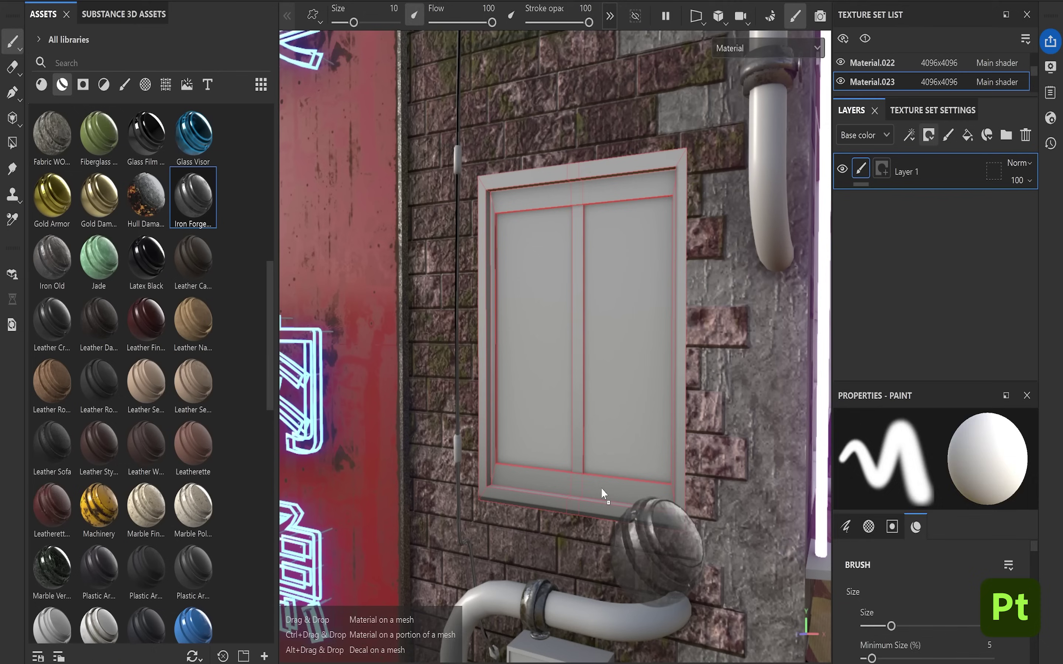
- Apply the Iron Forge smart material to the upper window frame and adjust the tiling of Fill layer 1's Metallic Grate Wide mask
left_click_drag(601, 488, 602, 489)
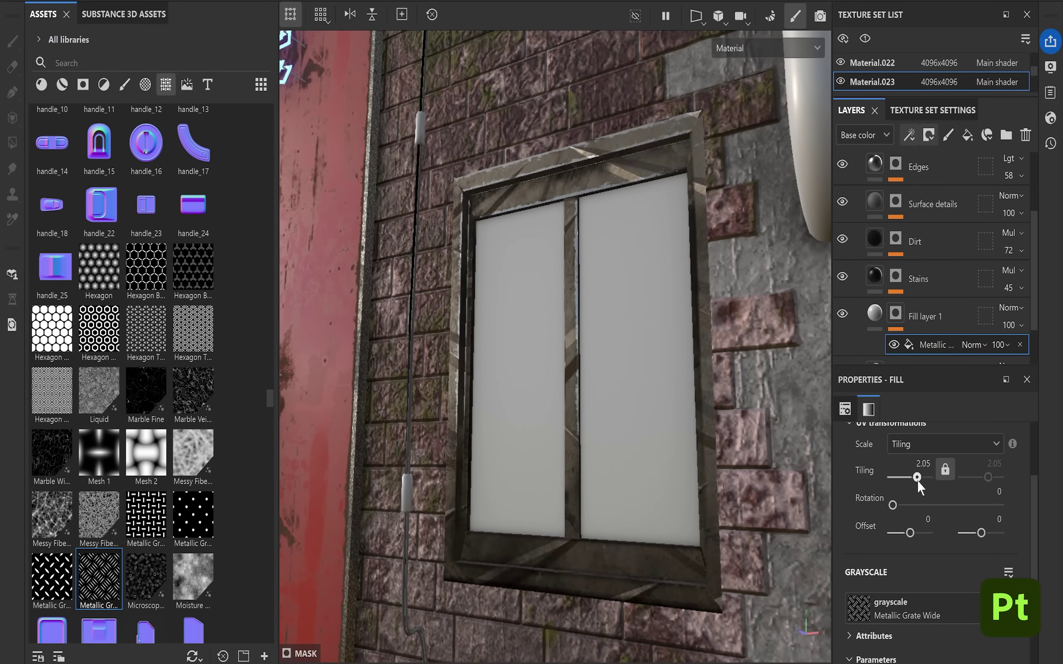
left_click_drag(917, 480, 919, 483)
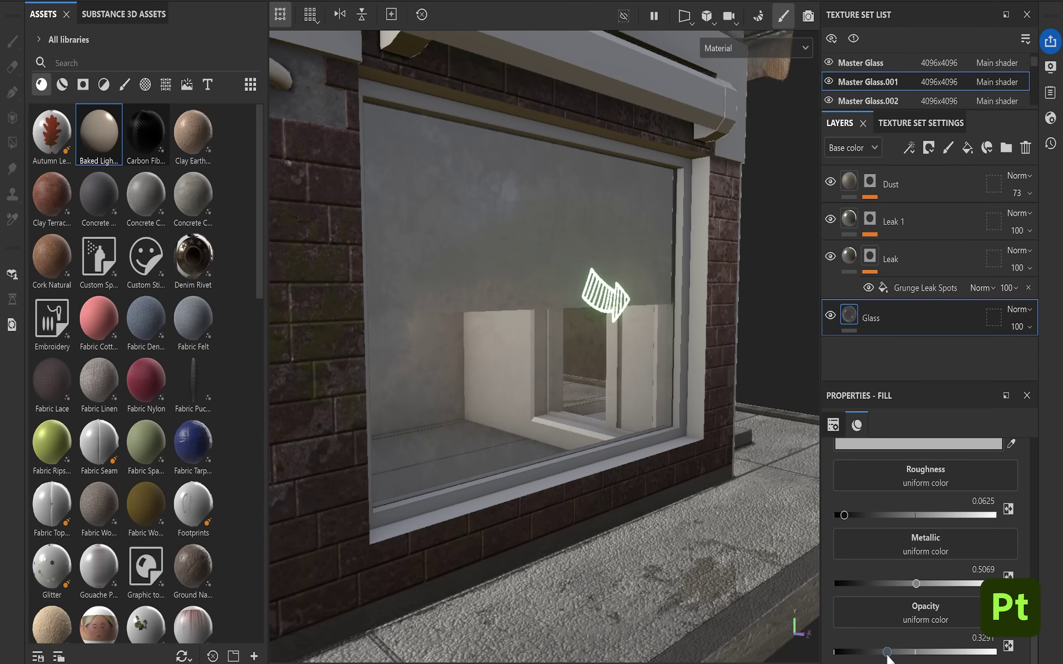
- Fine-tune the opacity of the Glass layer on the shop window's Master Glass.001 texture set
left_click_drag(898, 652, 902, 652)
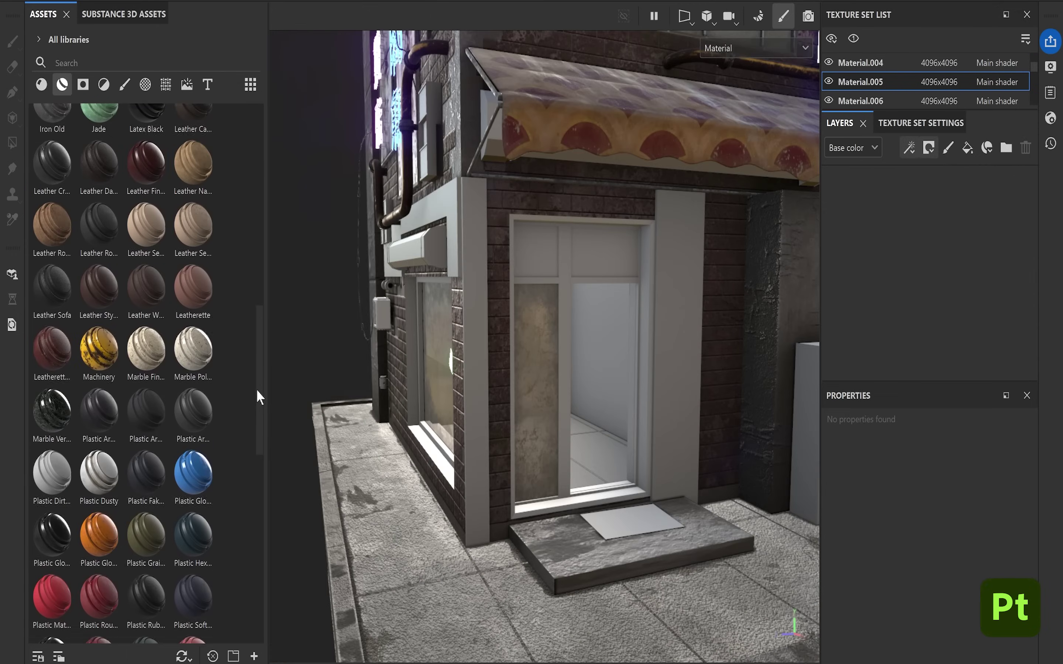
- Apply the Plastic Dusty smart material to the shop's door frame
scroll(257, 392, "down", 1)
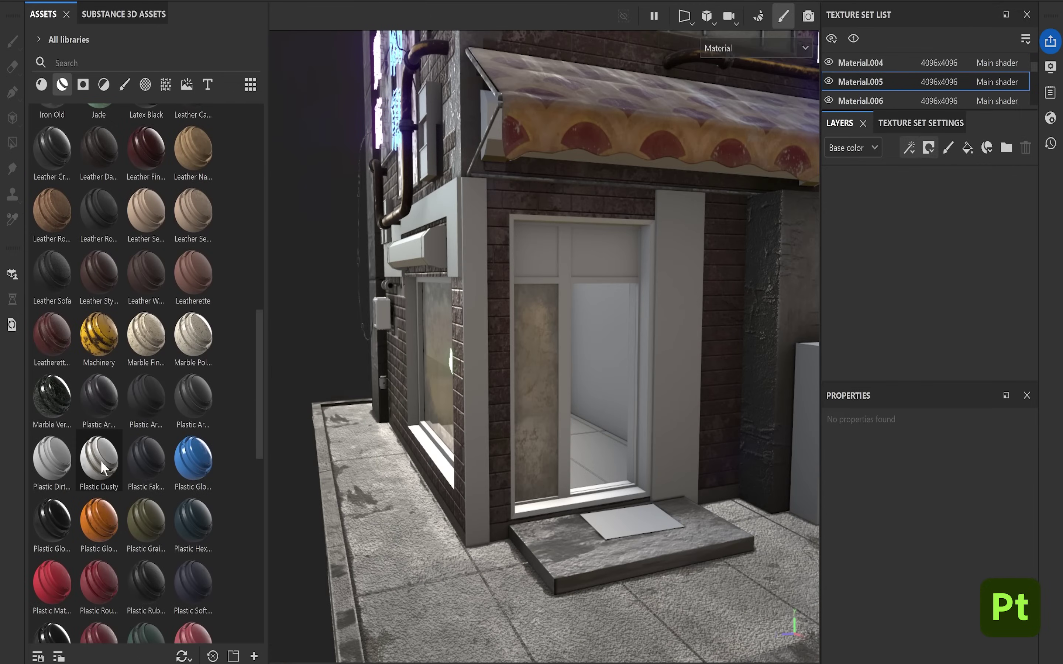
left_click_drag(99, 459, 587, 242)
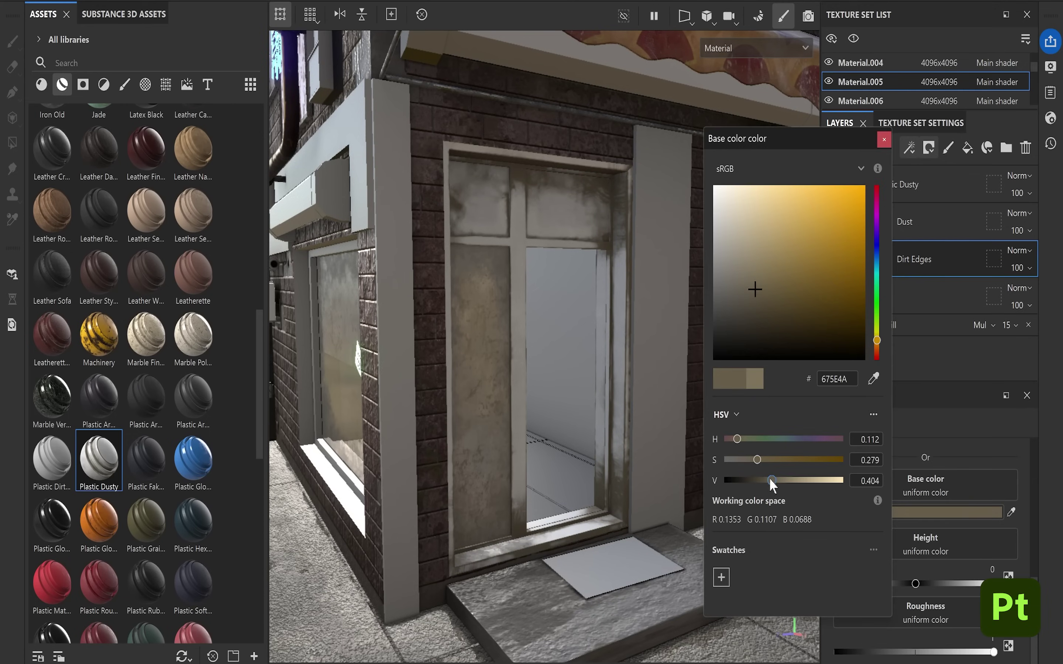
- Add a height-only fill layer to the door frame with a black mask filled by the Tile Generator pattern
left_click(968, 147)
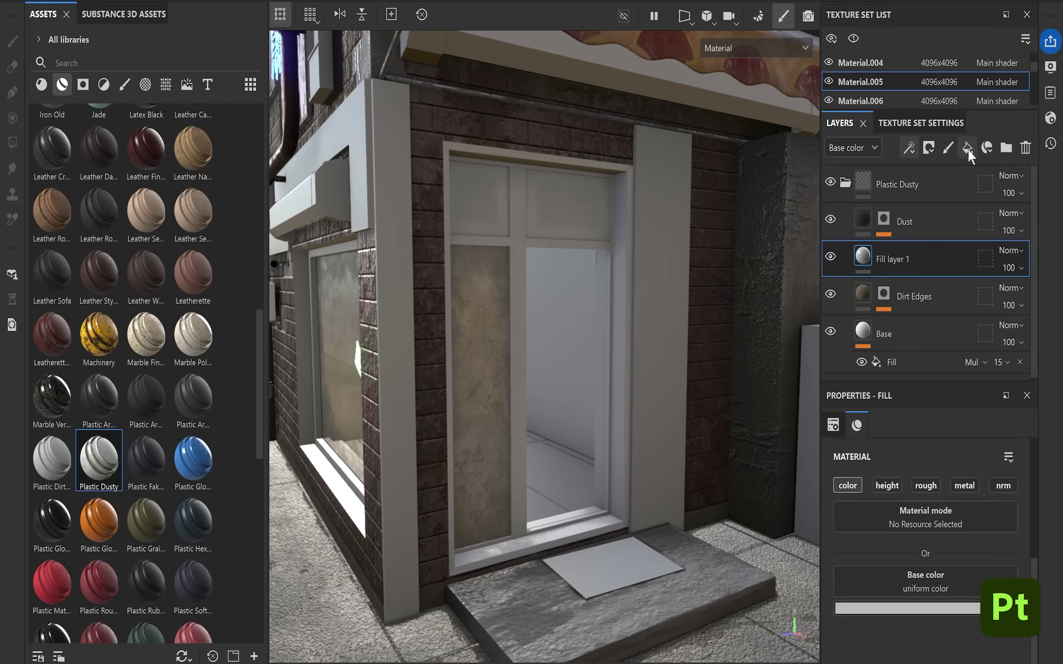
left_click(929, 147)
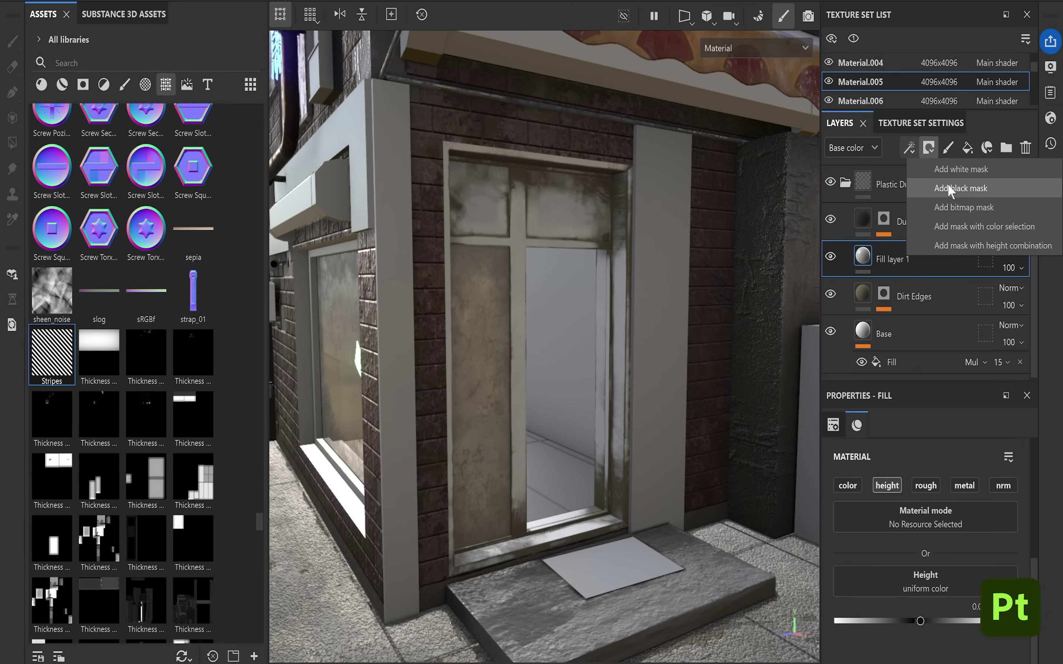
left_click(949, 185)
left_click(968, 147)
mouse_move(192, 531)
left_mouse_down()
mouse_move(980, 562)
mouse_move(936, 519)
left_mouse_up()
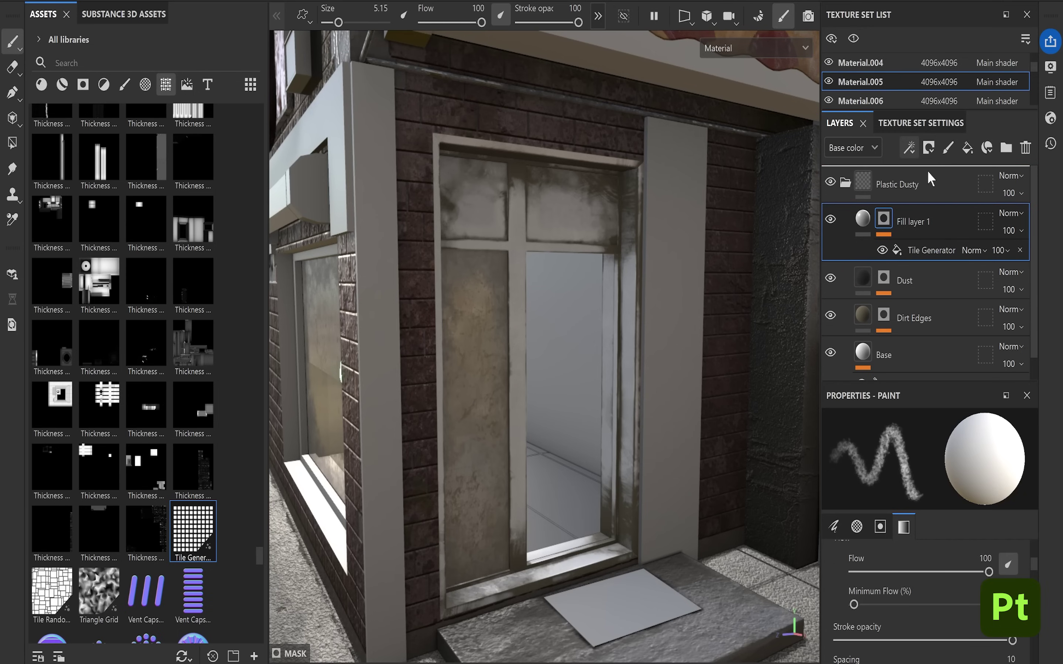
- Move Fill layer 1 above the Plastic Dusty folder and replace its mask's Tile Generator with the Stripes pattern
left_click_drag(929, 172, 847, 240)
left_click(846, 242)
left_click(910, 209)
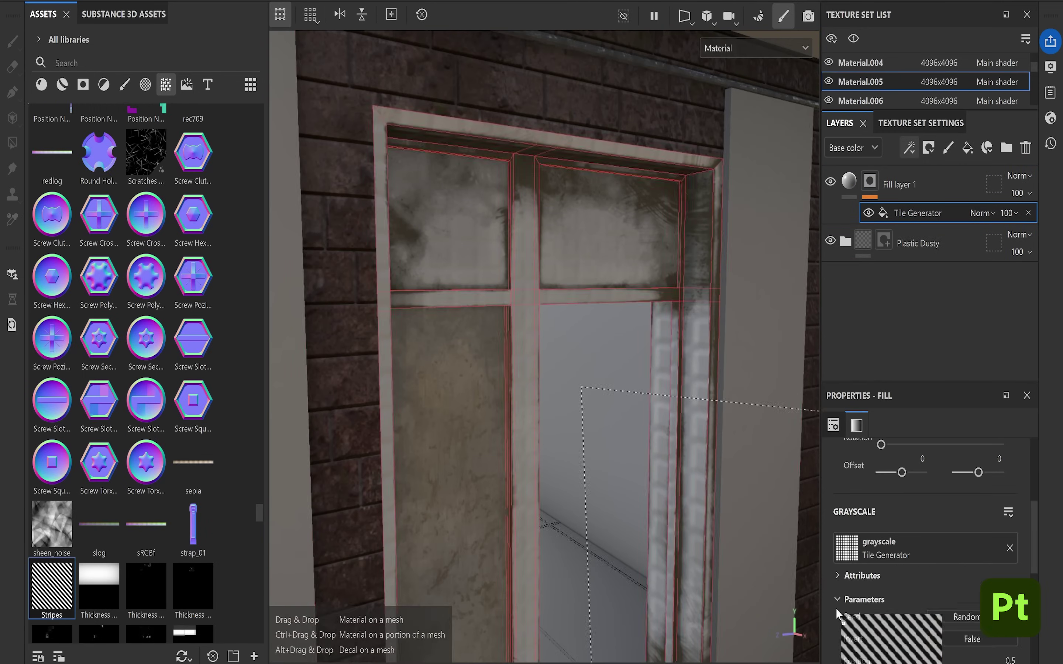
left_click_drag(836, 608, 906, 543)
left_click(995, 479)
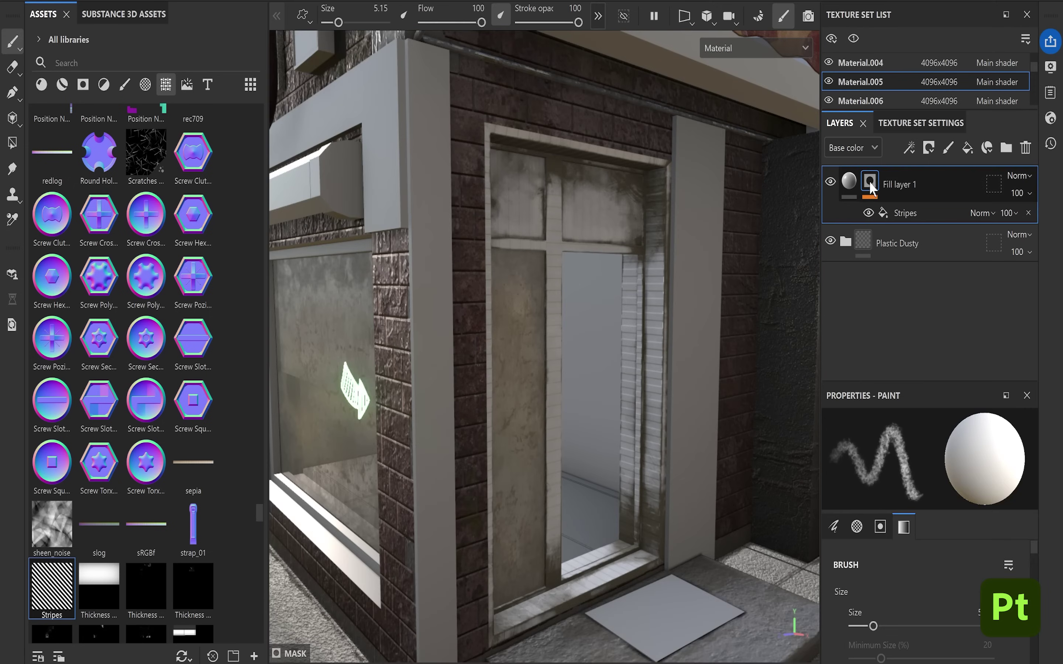
- Add an anchor point named Door to Fill layer 1's mask
right_click(869, 181)
left_click(955, 607)
type("Door")
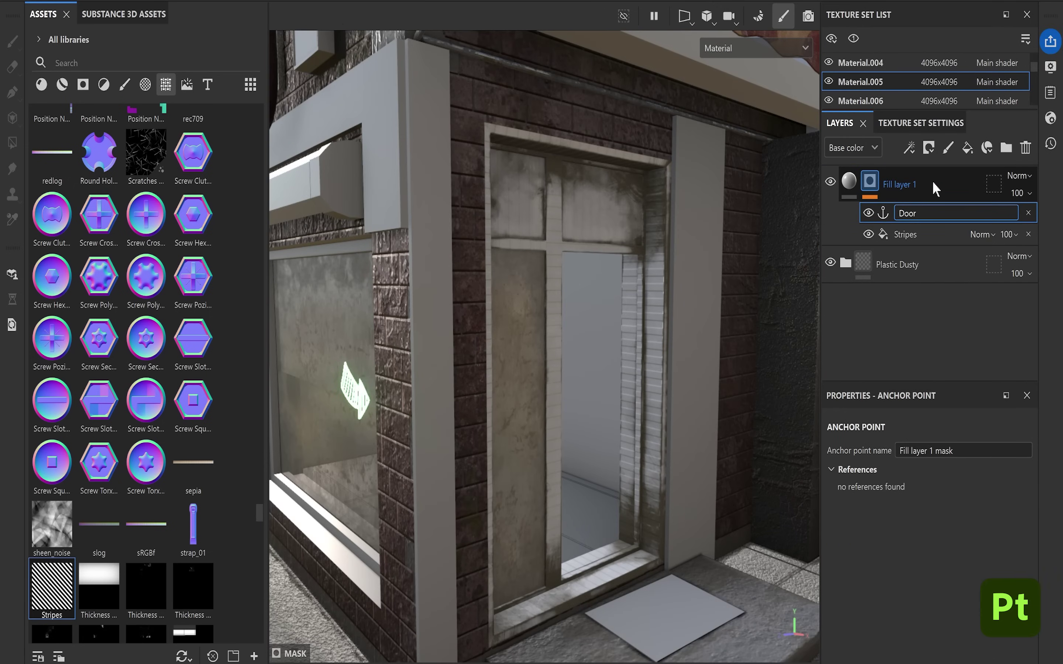
key("Return")
- Give Fill layer 2 a dark brown base color and a black mask, and apply the Dirt smart mask
left_click(928, 147)
left_click(908, 609)
left_click(745, 309)
left_click(942, 189)
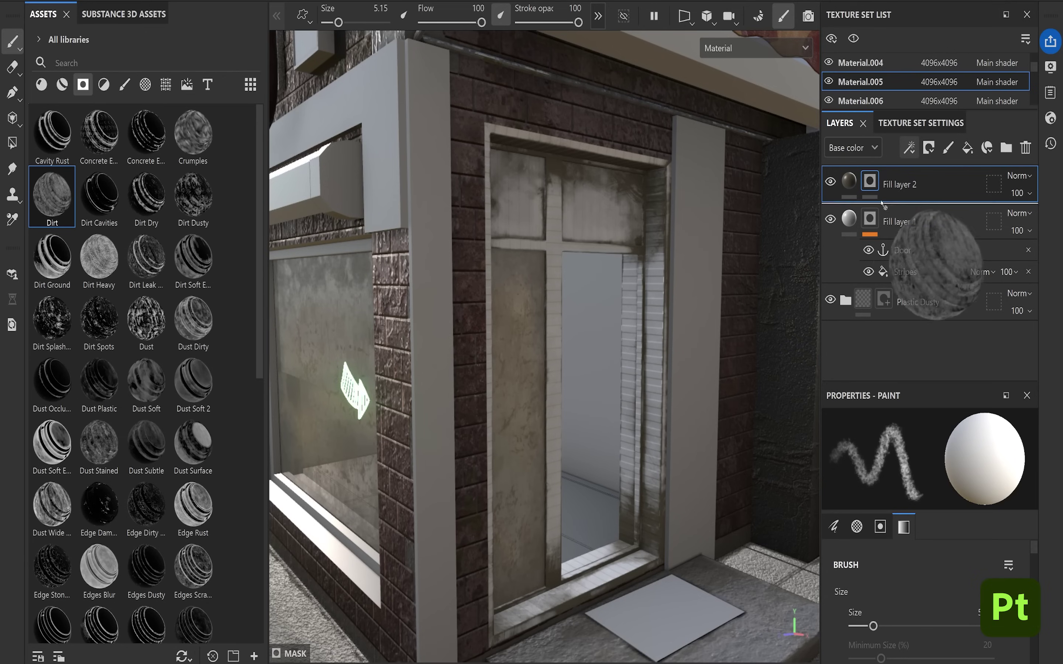
left_click_drag(909, 203, 869, 178)
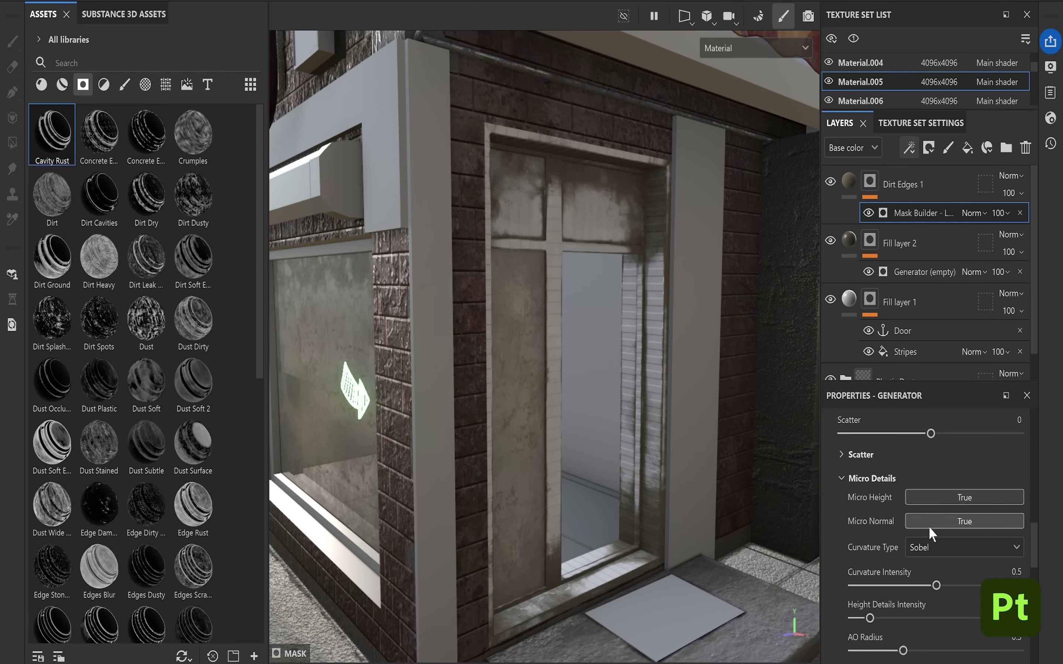
- Link the Door anchor point to the Micro Normal and Micro Height inputs of Dirt Edges 1's Mask Builder generator
scroll(878, 541, "down", 10)
left_click(927, 566)
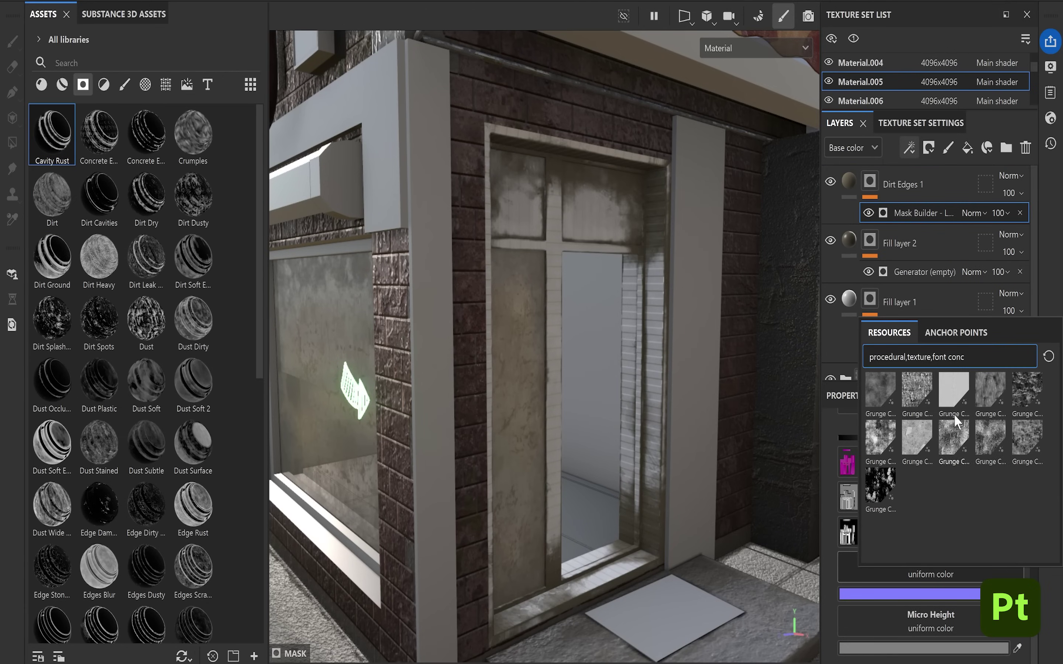
left_click(957, 333)
left_click(918, 360)
left_click(931, 624)
left_click(957, 387)
left_click(908, 422)
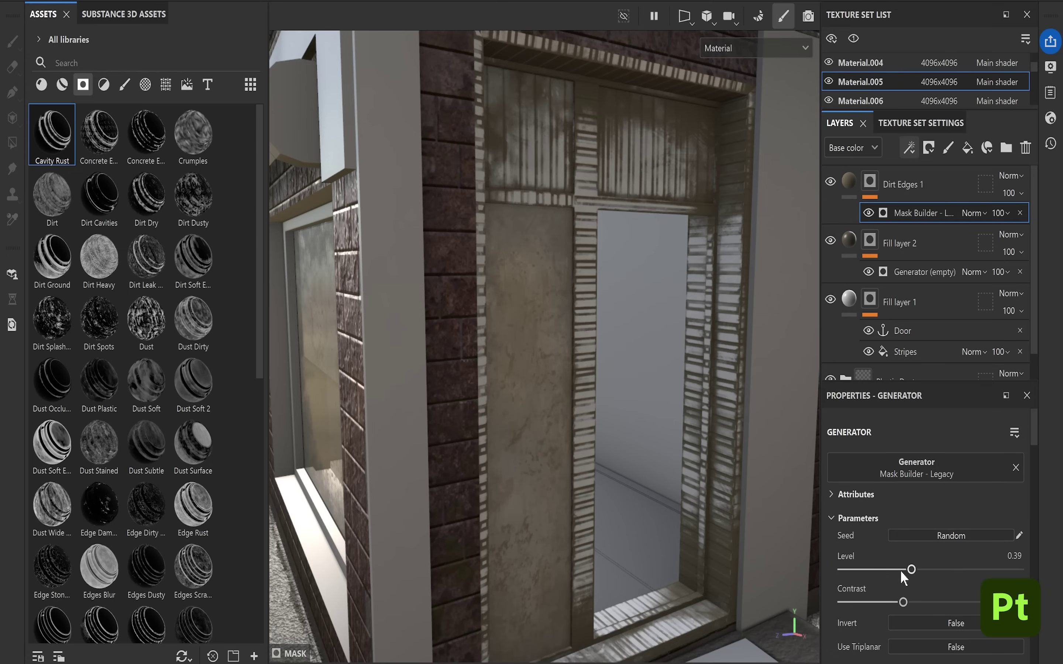
- Lower the Level of Dirt Edges 1's Mask Builder and change the layer's base color to a darker brown
left_click_drag(900, 570, 875, 570)
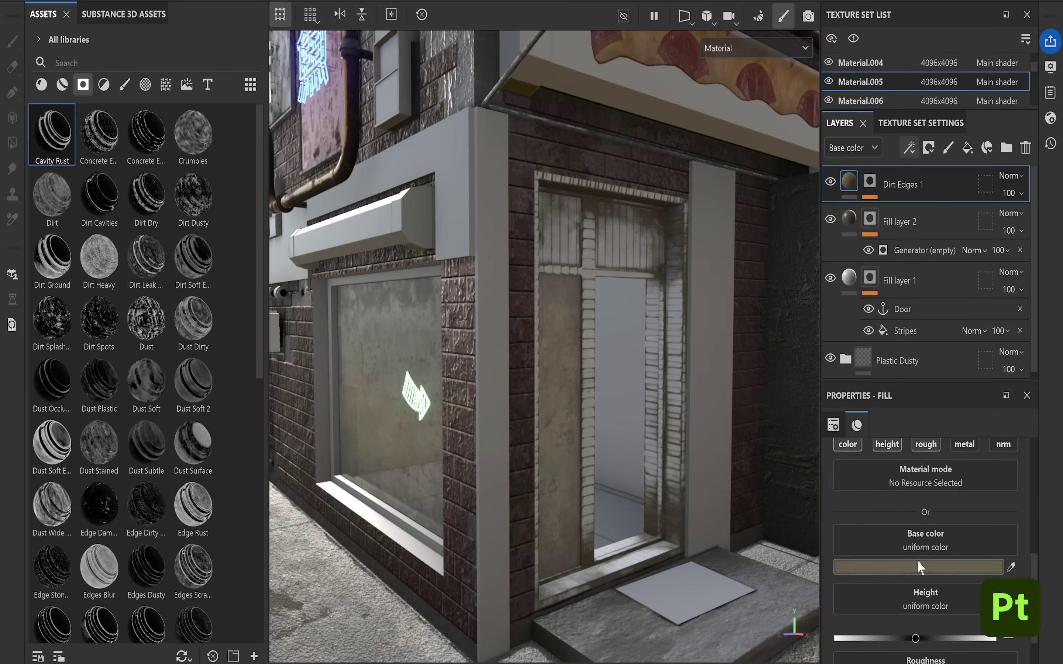
left_click(917, 562)
left_click(752, 316)
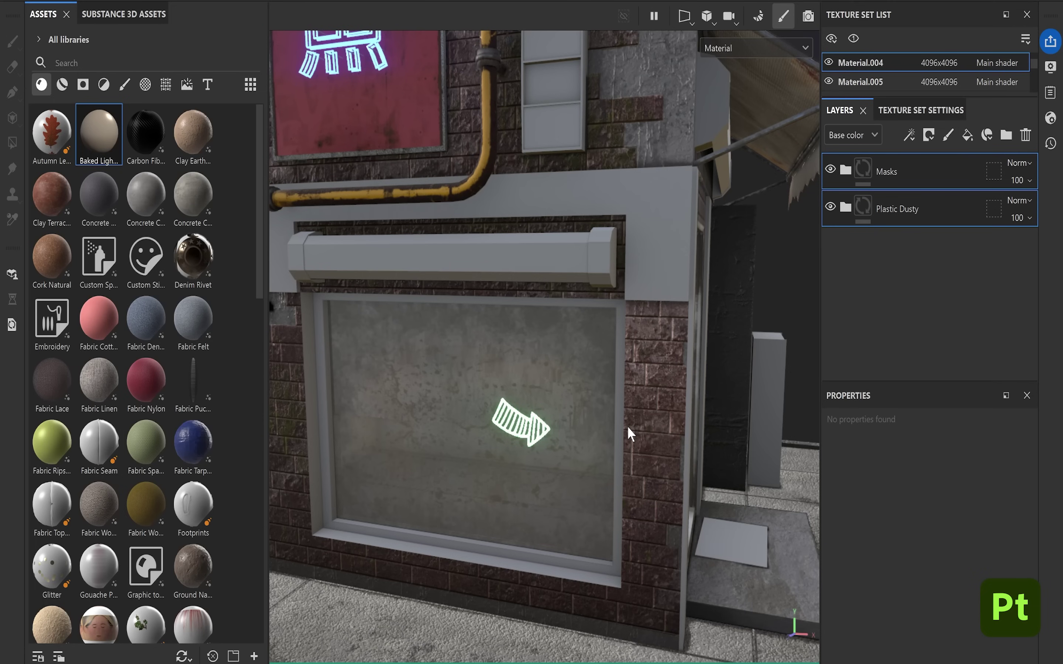
- Set the AO of the Dirt Edges Mask Builder to 0.2 on the shop window frame's Material.004 texture set
left_click_drag(585, 457, 573, 435, "alt")
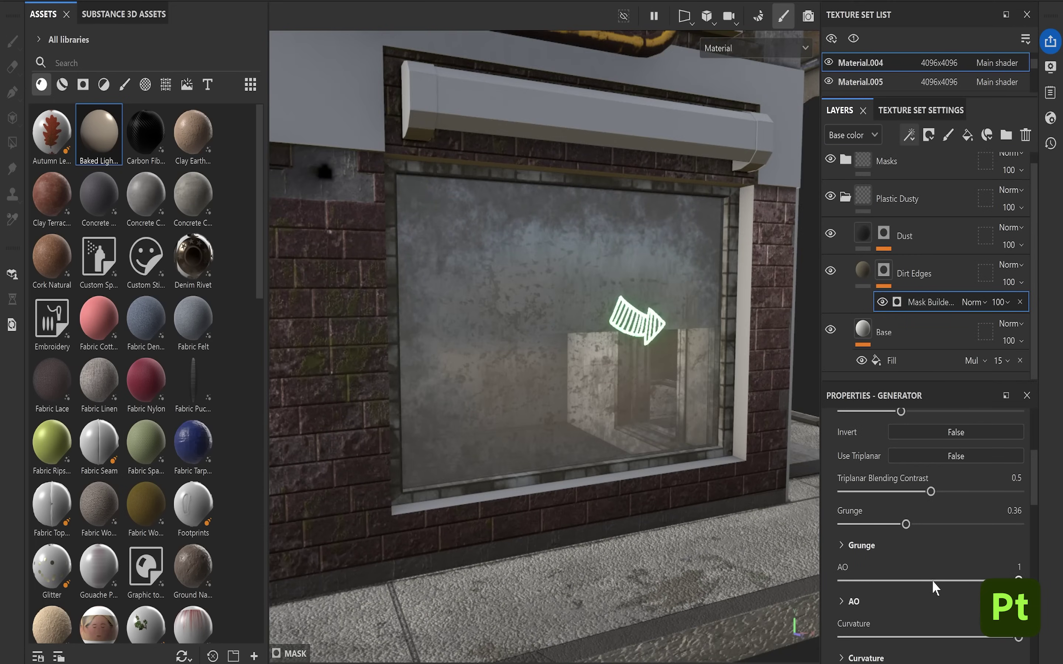
left_click_drag(930, 581, 949, 581)
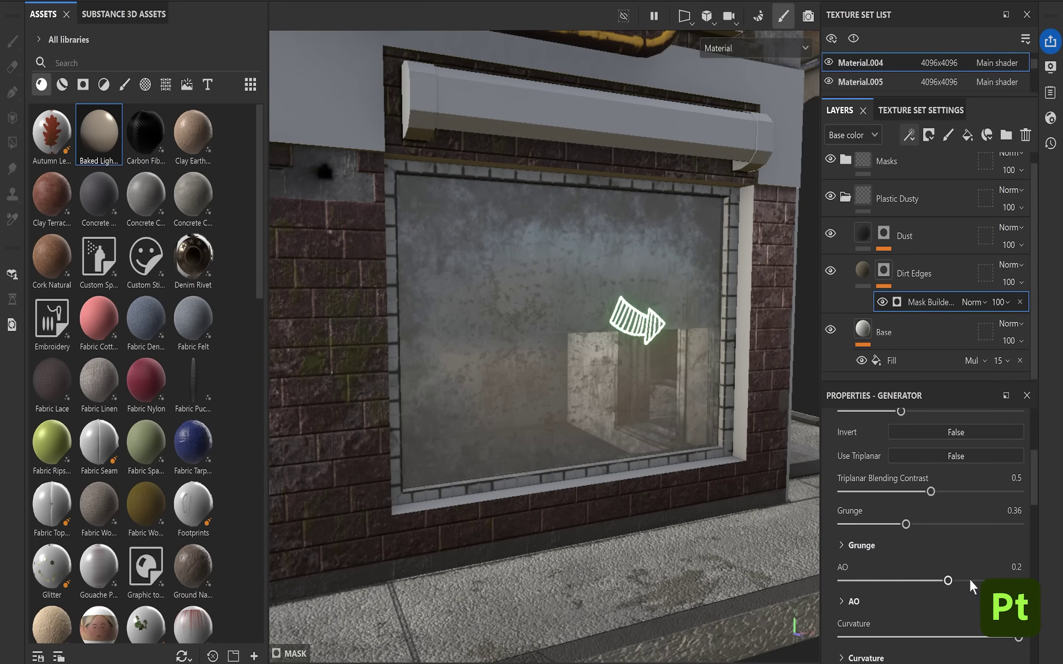
- Apply the Plastic Dusty smart material to the air conditioner and paint a straight line across its grille in the Stripes mask
scroll(925, 477, "up", 3)
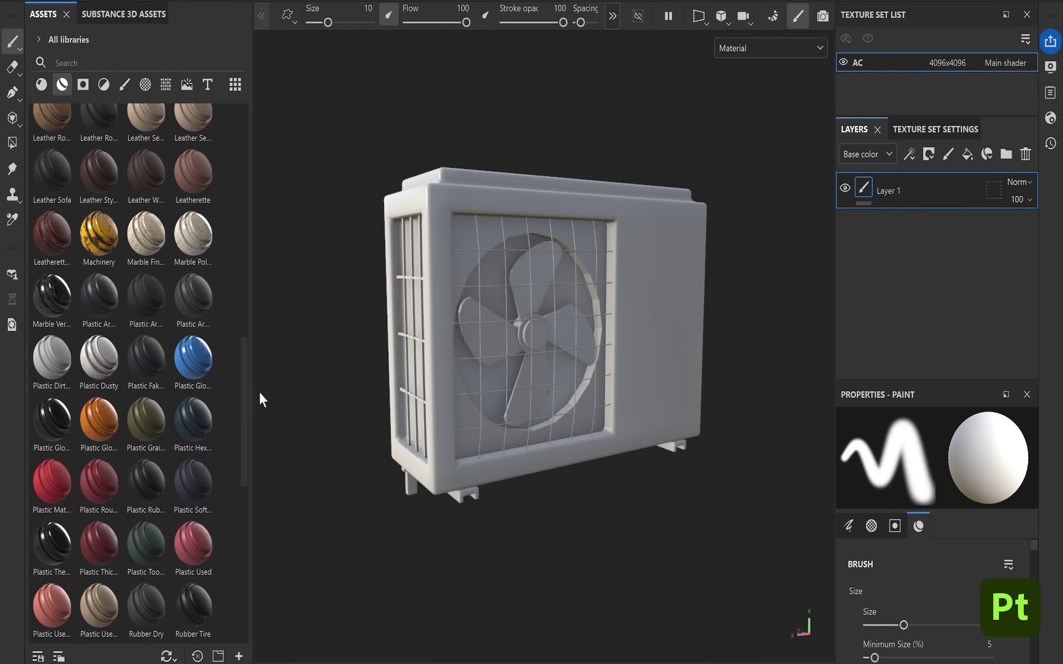
left_click_drag(99, 426, 627, 320)
left_click_drag(690, 325, 735, 323, "alt")
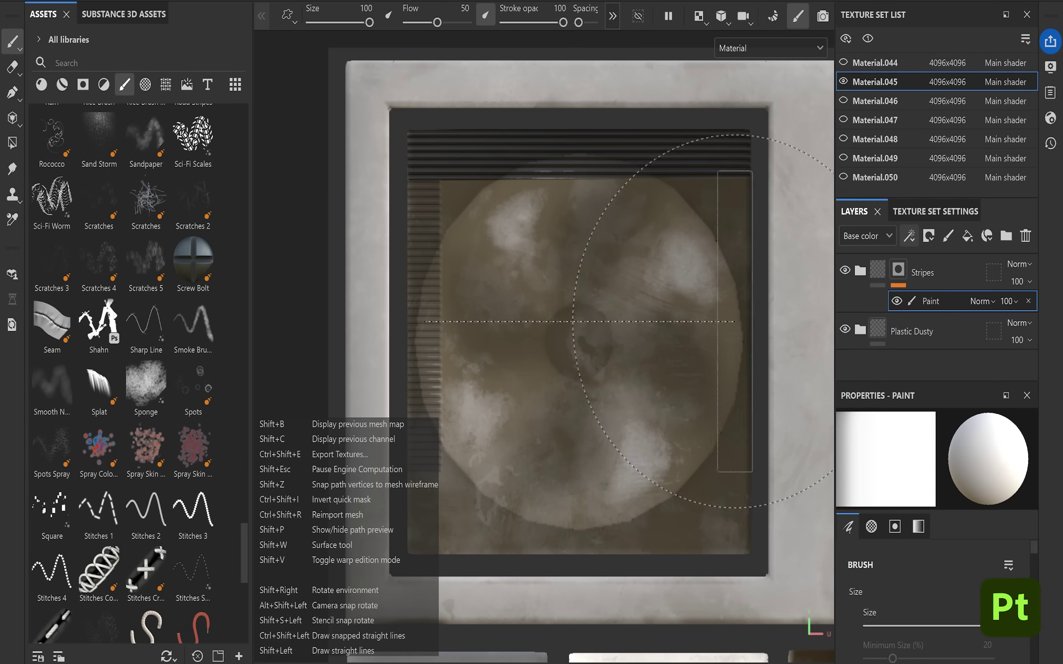
left_click(735, 322, "shift")
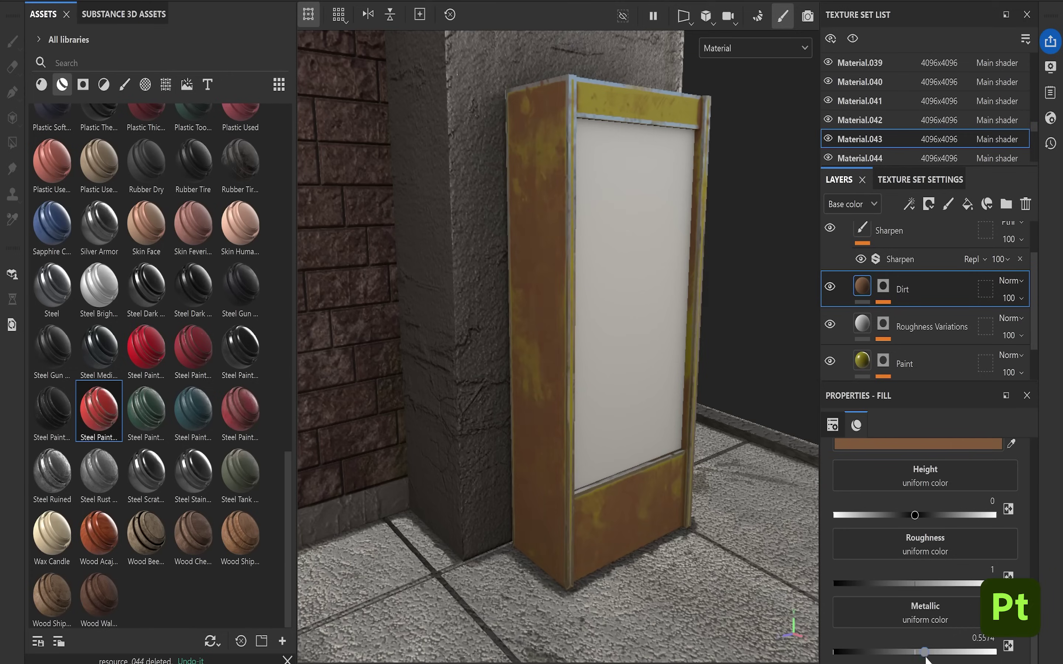
- On the sign box, raise the Dirt layer's Metallic value and load Grunge Leak Large into Fill layer 1's mask fill
left_click_drag(931, 652, 950, 652)
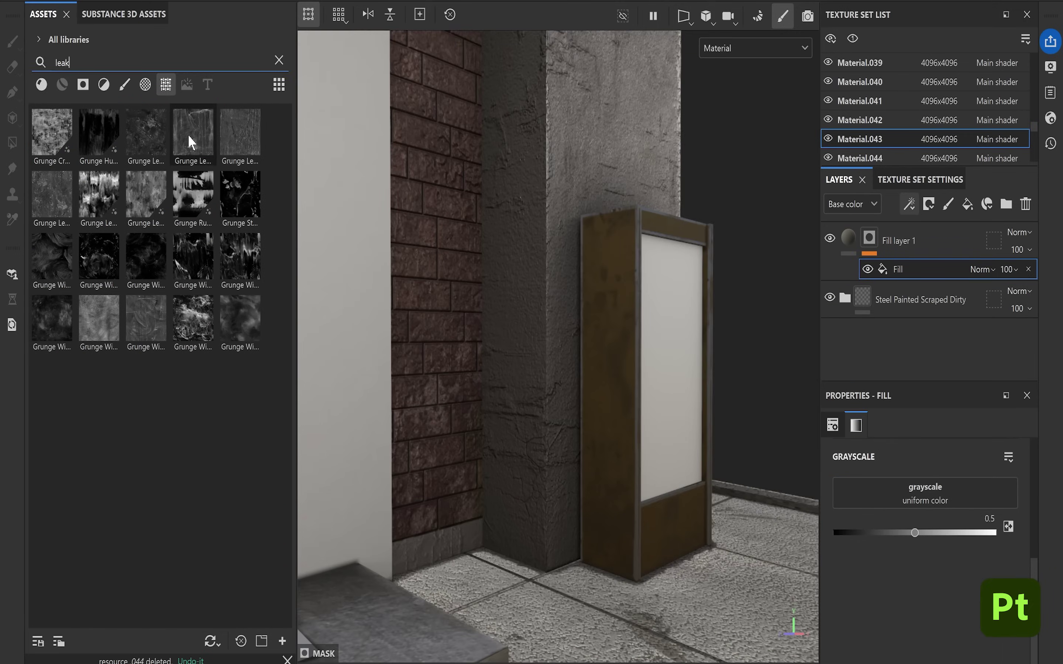
left_click_drag(188, 134, 931, 482)
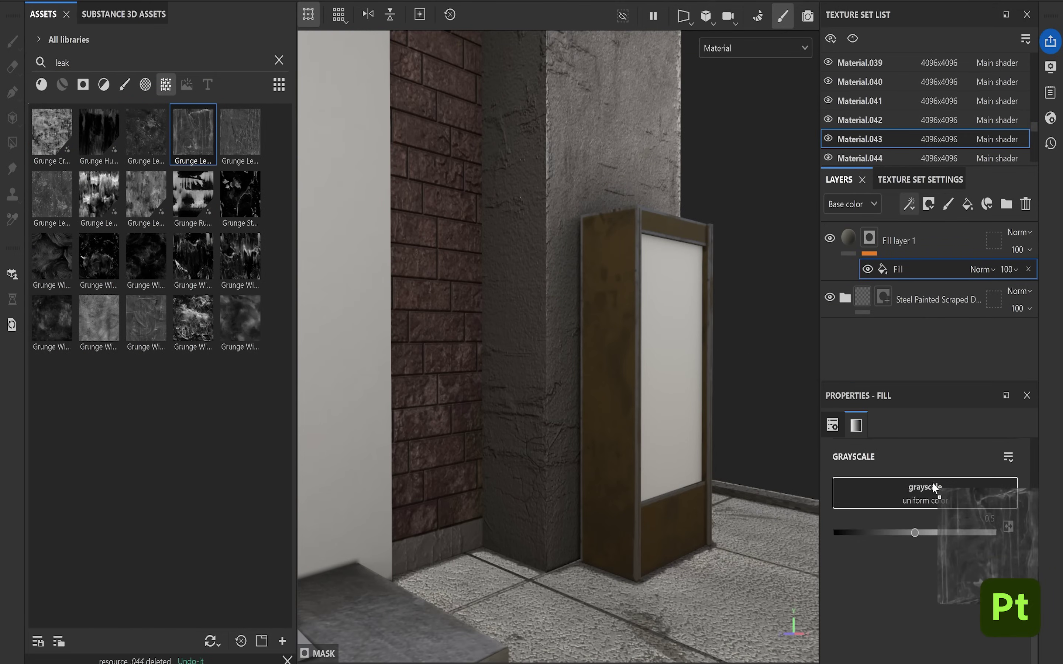
left_click_drag(931, 482, 932, 482)
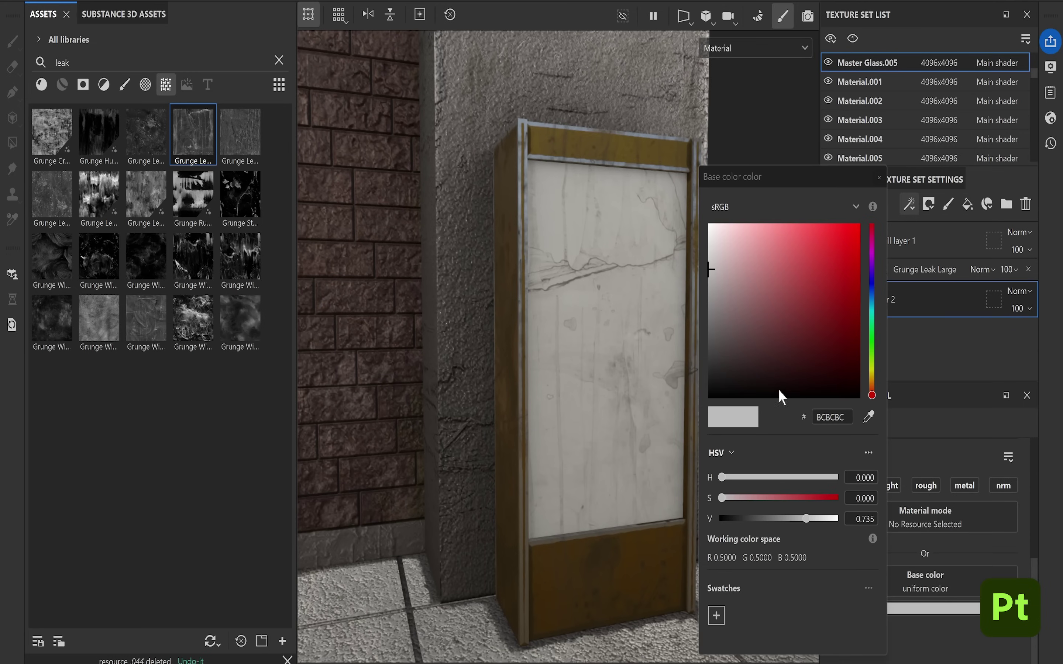
- Darken the base color of Fill layer 2 to dark gray on the Master Glass.005 texture set
left_click_drag(778, 397, 674, 371)
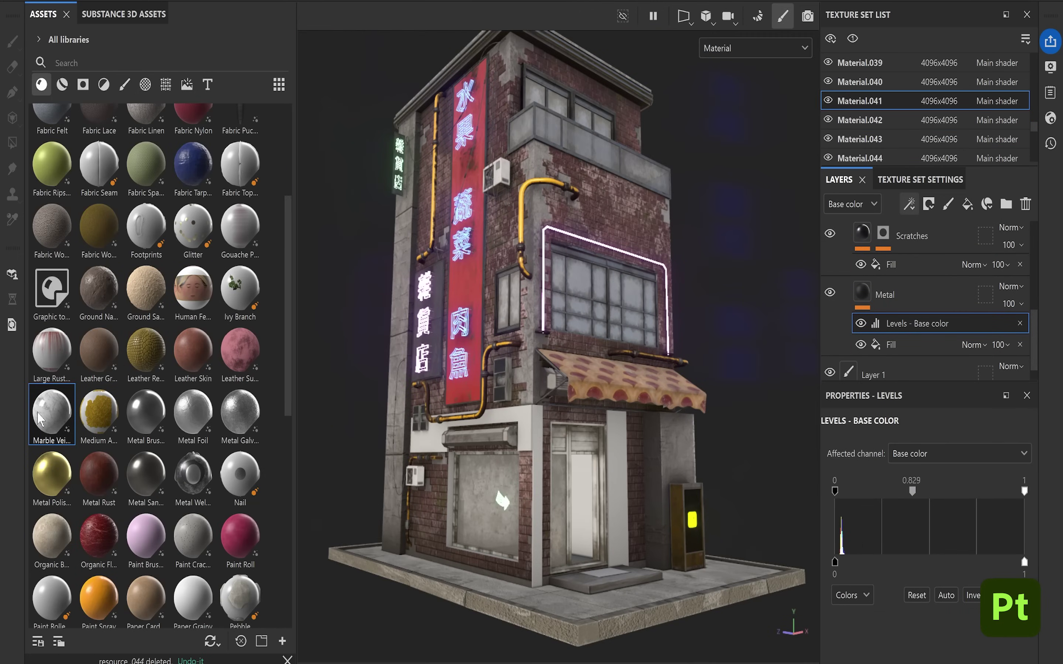
- Apply the Marble Veined material to the wall panels beside the door and add a height-only fill layer above it
mouse_move(39, 418)
left_click_drag(39, 418, 529, 435)
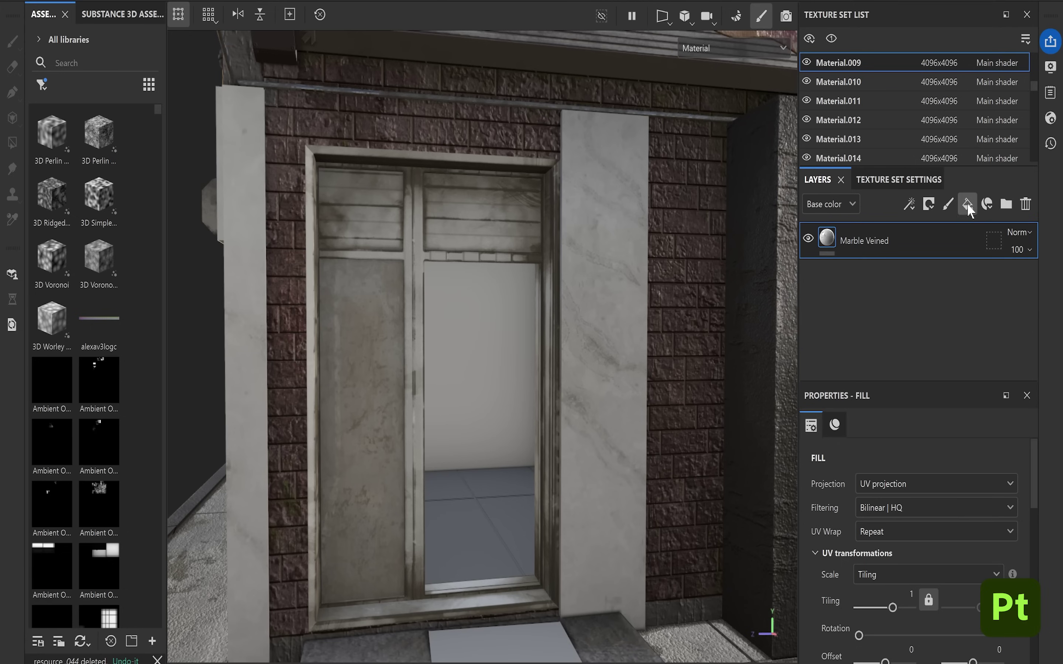
left_click(966, 203)
scroll(834, 573, "down", 3)
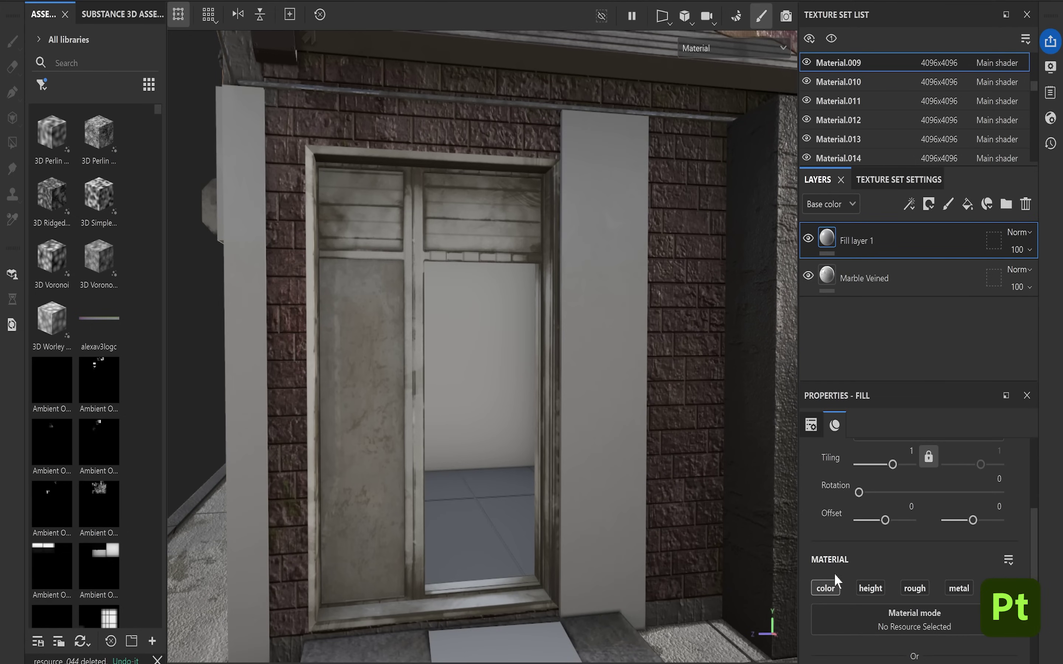
left_click(824, 588)
scroll(851, 552, "down", 2)
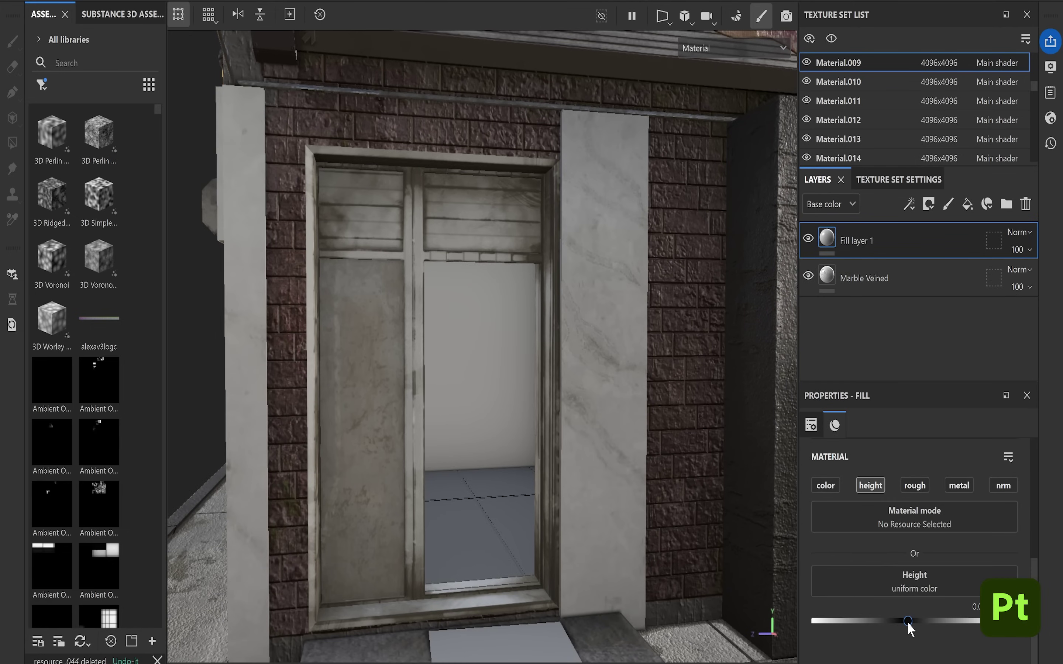
- Give Fill layer 1 a black mask with a fill effect that uses the Checker 1 texture
left_click(928, 203)
left_click(945, 242)
left_click(909, 204)
left_click(926, 261)
type("check")
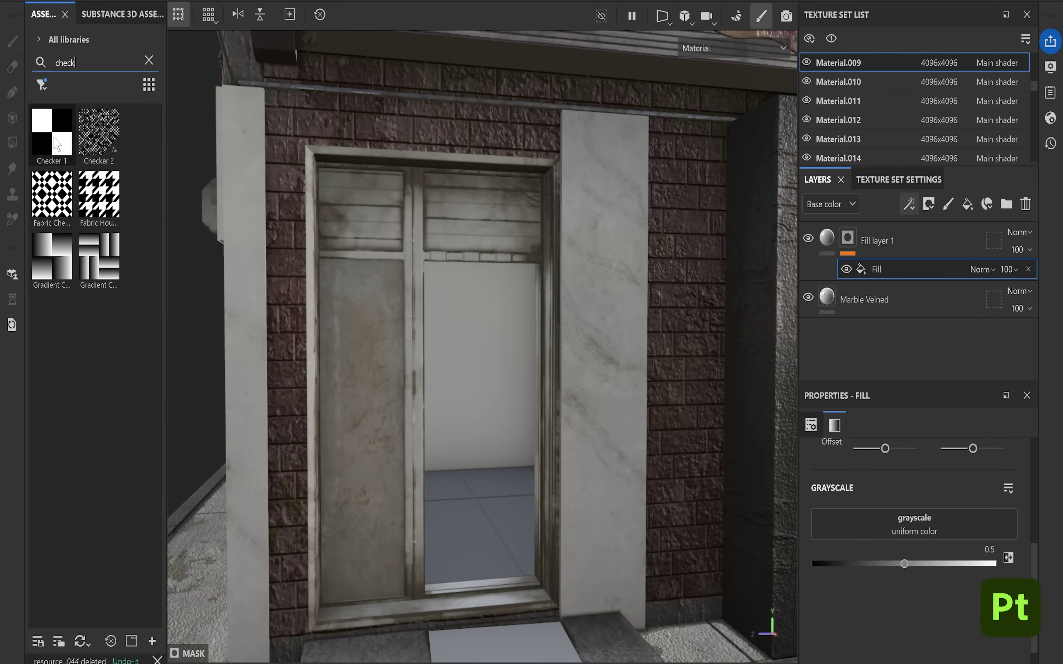
left_click_drag(52, 132, 940, 517)
- Set the Checker 1 mask's tiling to 32 and its horizontal offset to 0.23
scroll(913, 501, "up", 2)
left_click_drag(893, 489, 902, 490)
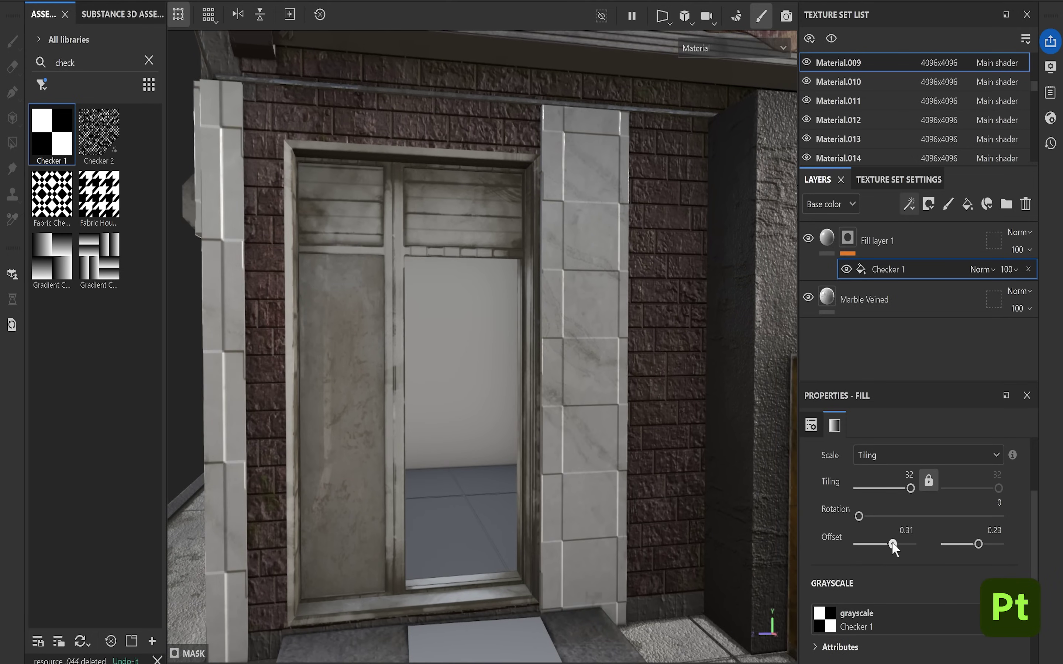
left_click_drag(897, 548, 891, 545)
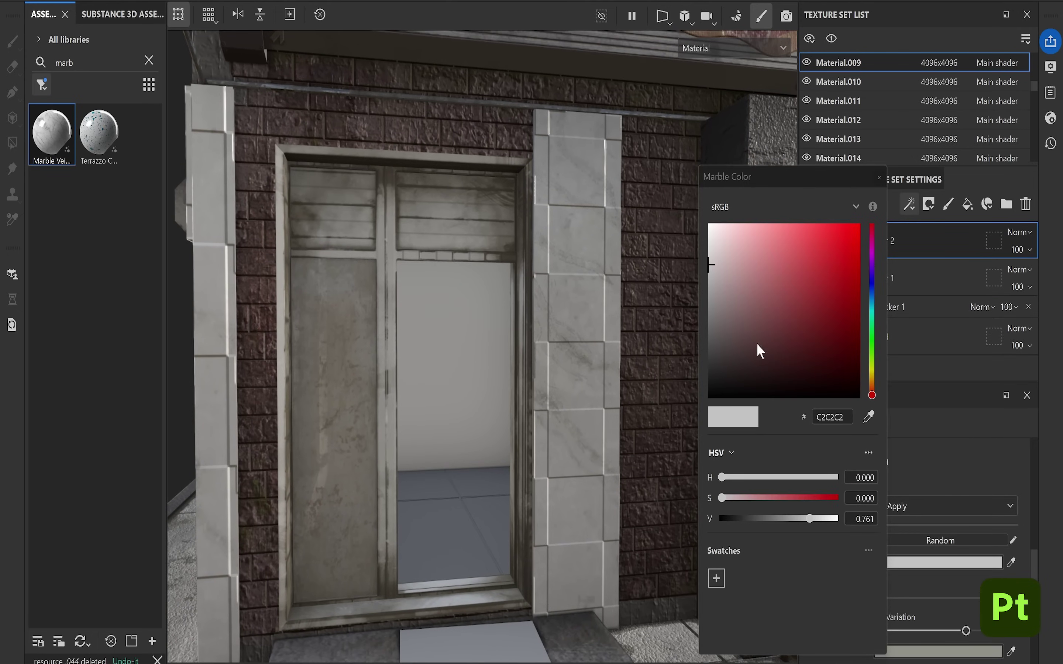
- Set Fill layer 2's Marble Color to near black and switch its Checker 1 mask to tri-planar projection
left_click_drag(756, 343, 702, 386)
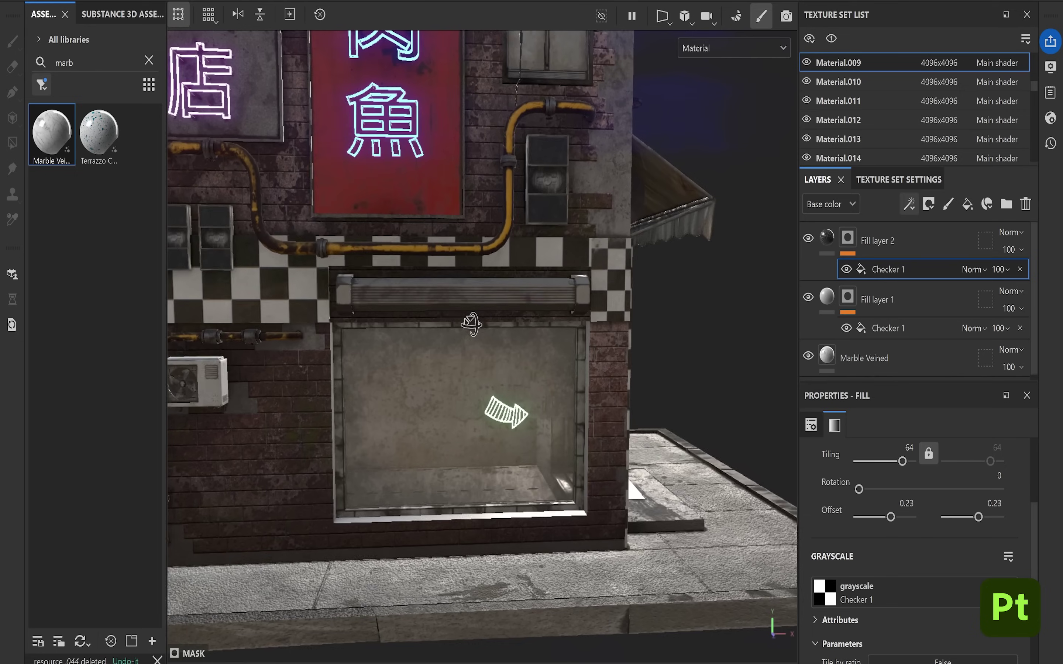
left_click_drag(469, 320, 334, 313, "alt")
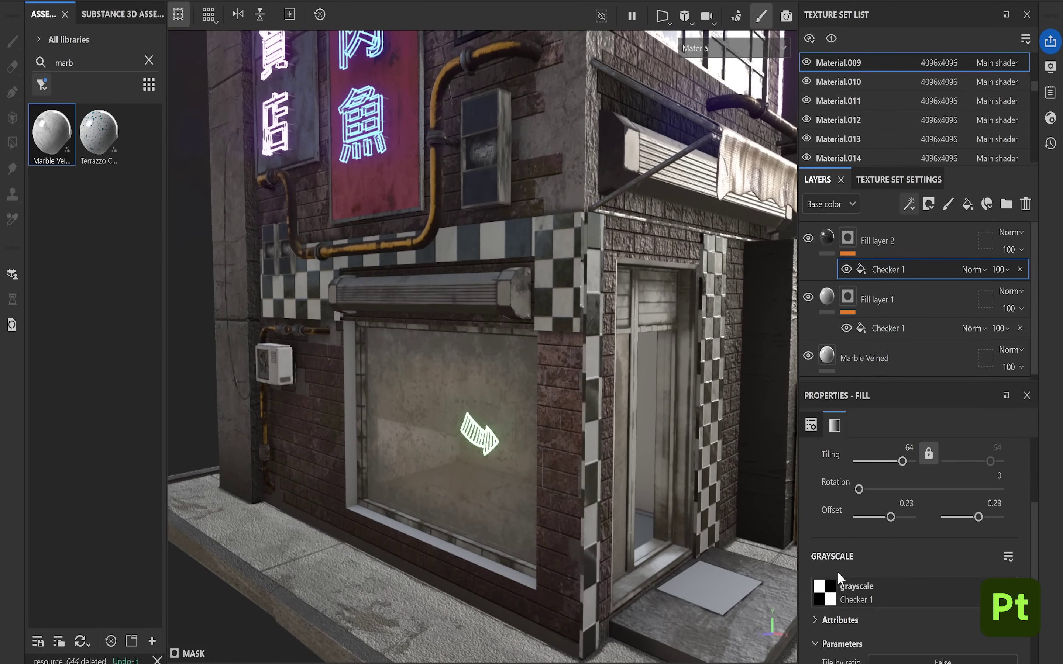
scroll(940, 591, "up", 3)
left_click(899, 485)
left_click(894, 518)
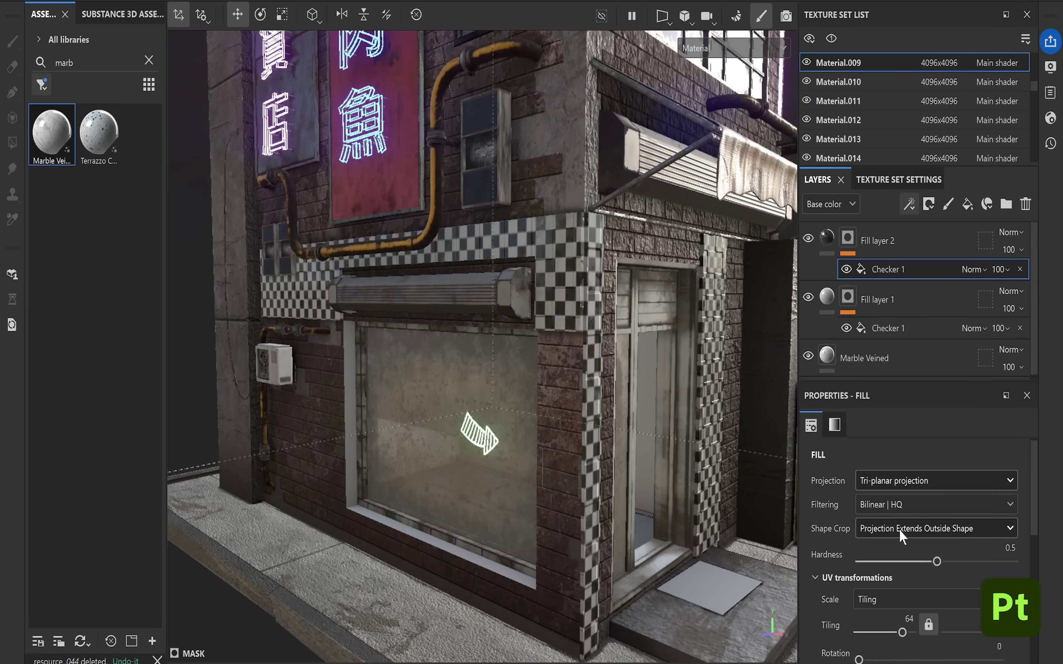
left_click_drag(571, 396, 628, 448, "alt")
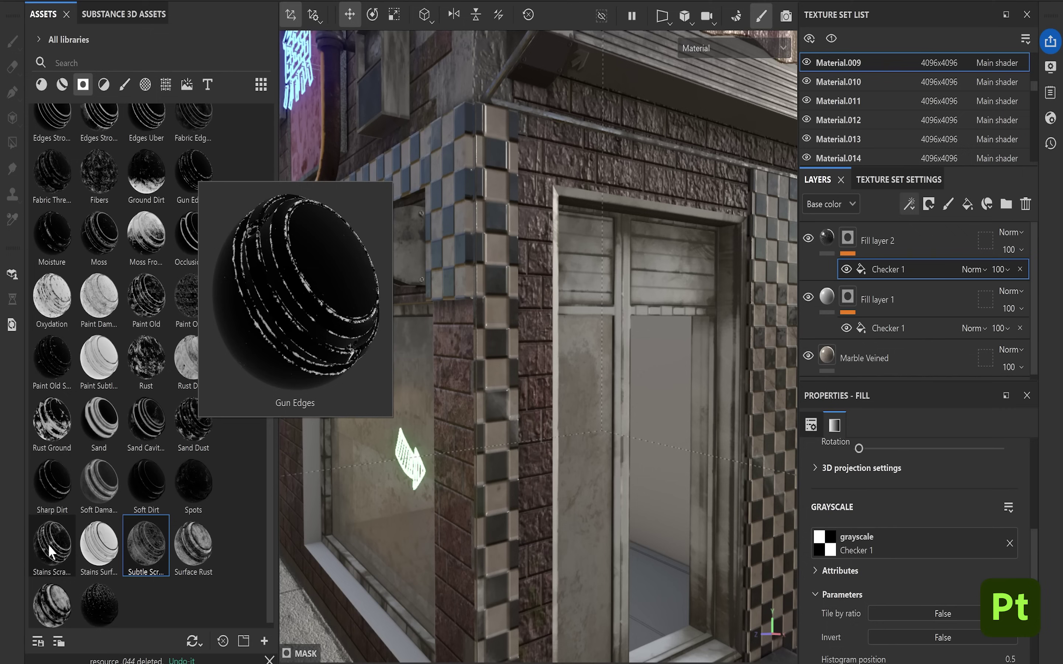
- Apply the Sharp Dirt smart mask to the checkered wall tiles and set the resulting fill layer's base color to a dark tone
left_click_drag(52, 483, 670, 349)
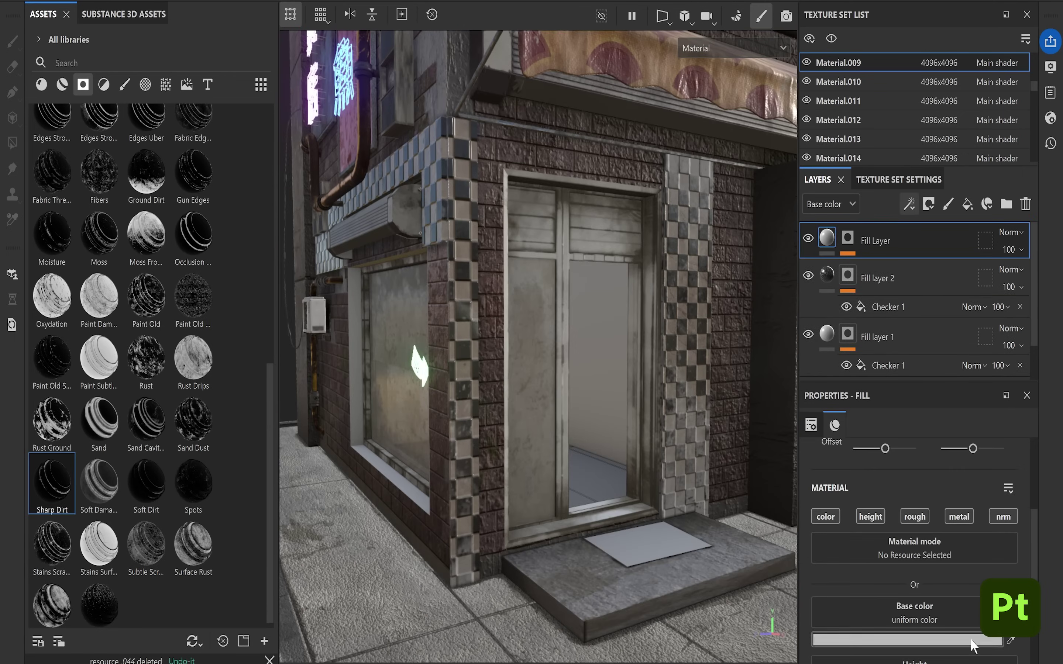
left_click(969, 636)
left_click(717, 364)
left_click(879, 178)
- Load the Grunge Leak Large texture into the mask fill of Fill layer 3
left_click_drag(652, 272, 648, 277, "alt")
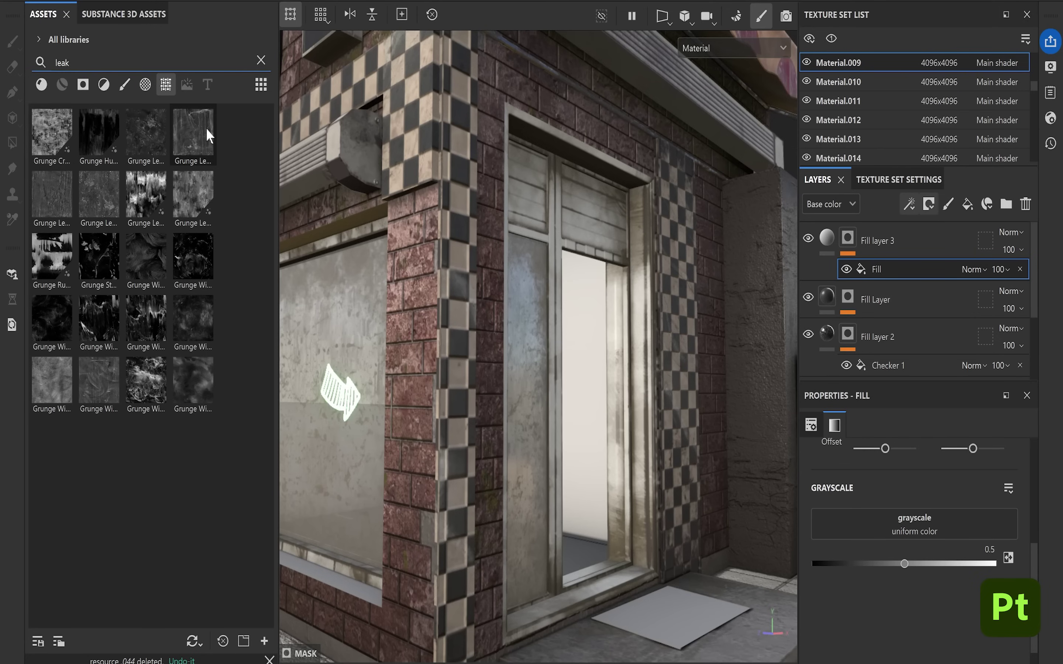
left_click_drag(209, 136, 923, 532)
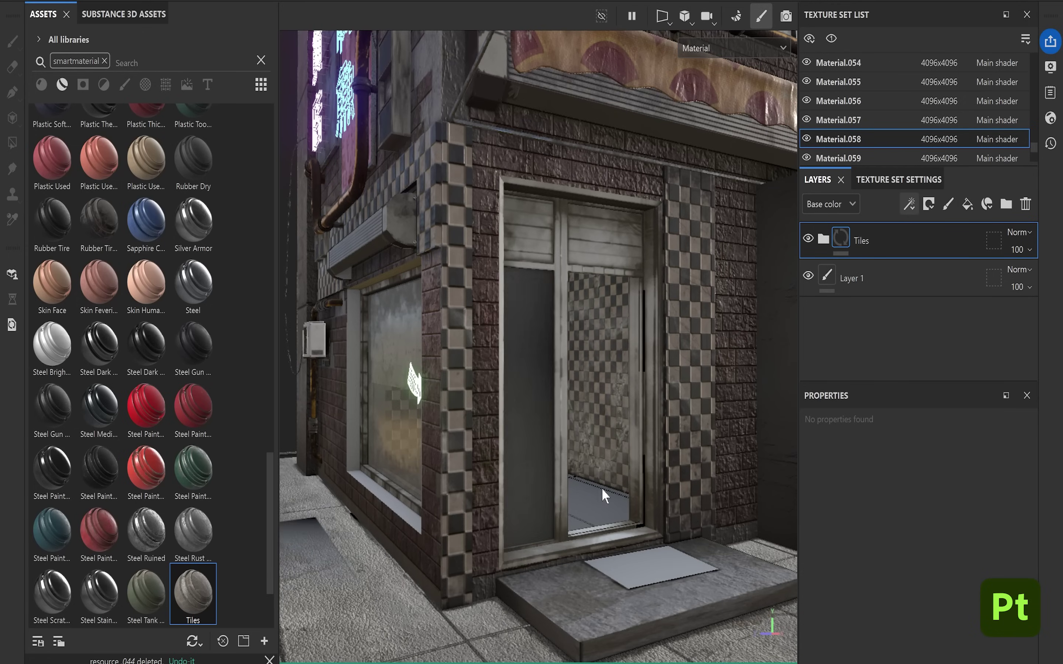
- Apply the Tiles smart material to the floor inside the shop doorway
scroll(601, 489, "up", 5)
scroll(585, 464, "up", 8)
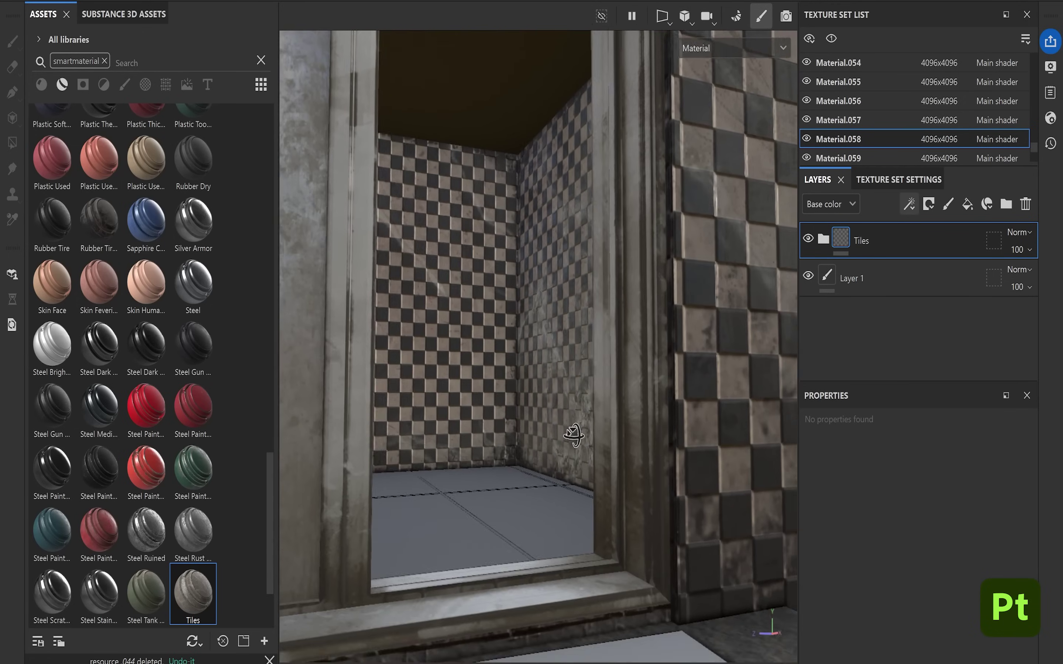
left_click_drag(194, 593, 448, 502)
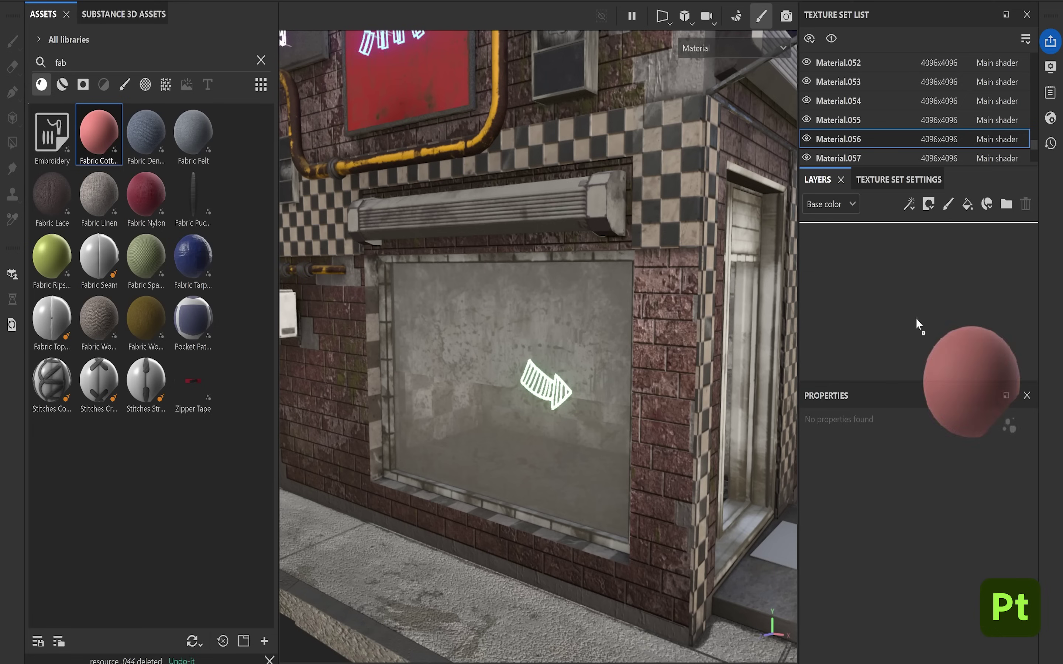
- Add the Fabric Cotton Jersey material to the curtain's Material.056 set and change its Fabric Color to light orange
left_click_drag(916, 319, 875, 306)
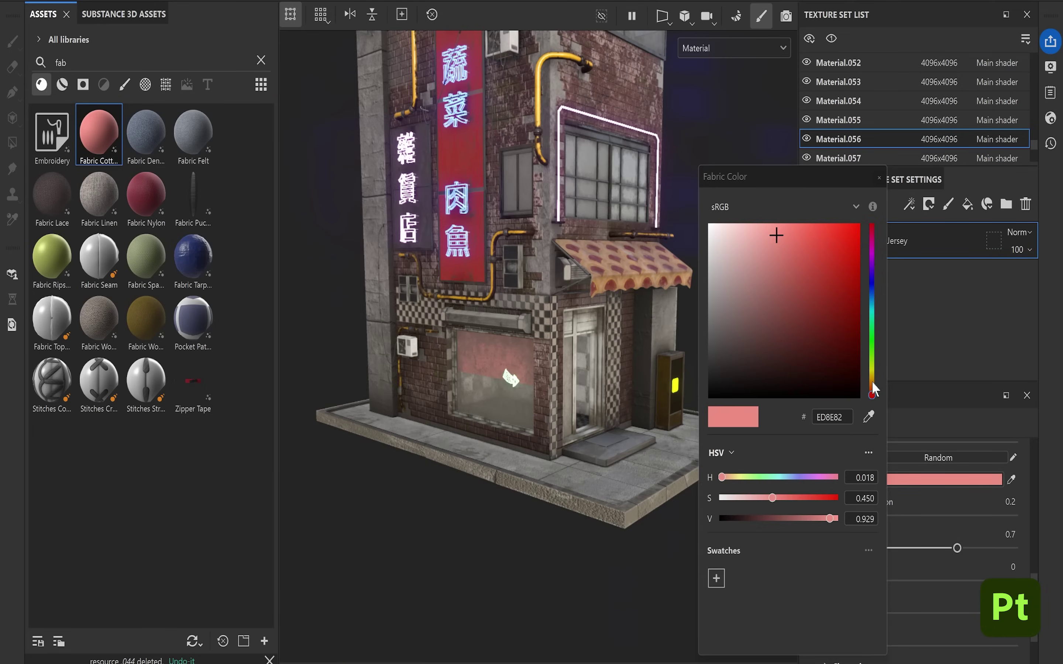
left_click_drag(871, 381, 855, 363)
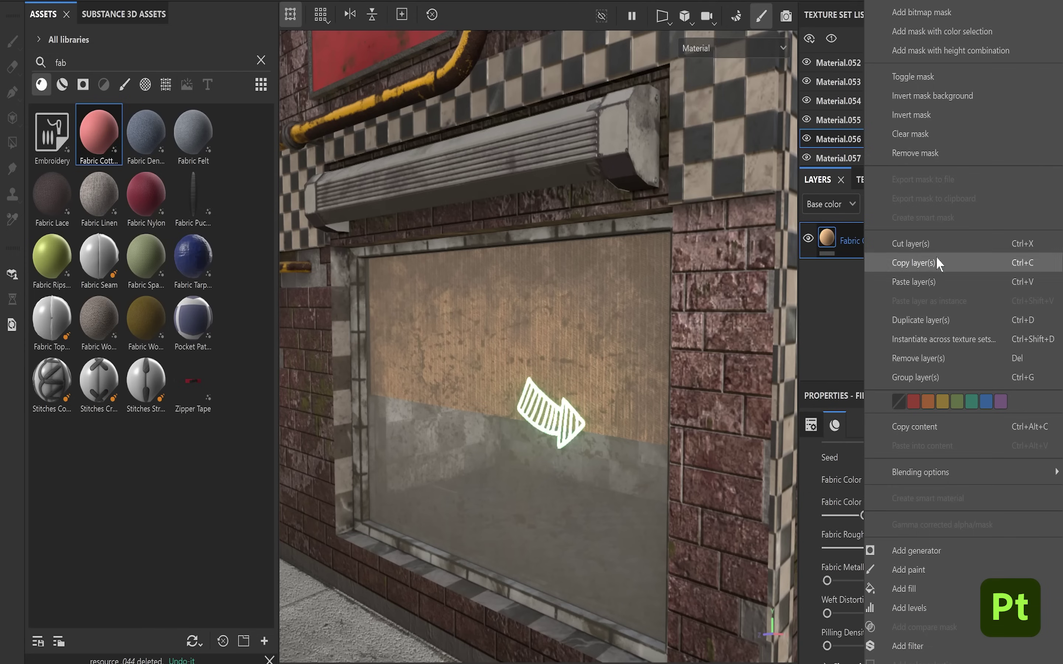
- Copy the curtain's Fabric Cotton Jersey layer and give the copy a golden yellow Fabric Color
left_click(913, 263)
left_click(962, 480)
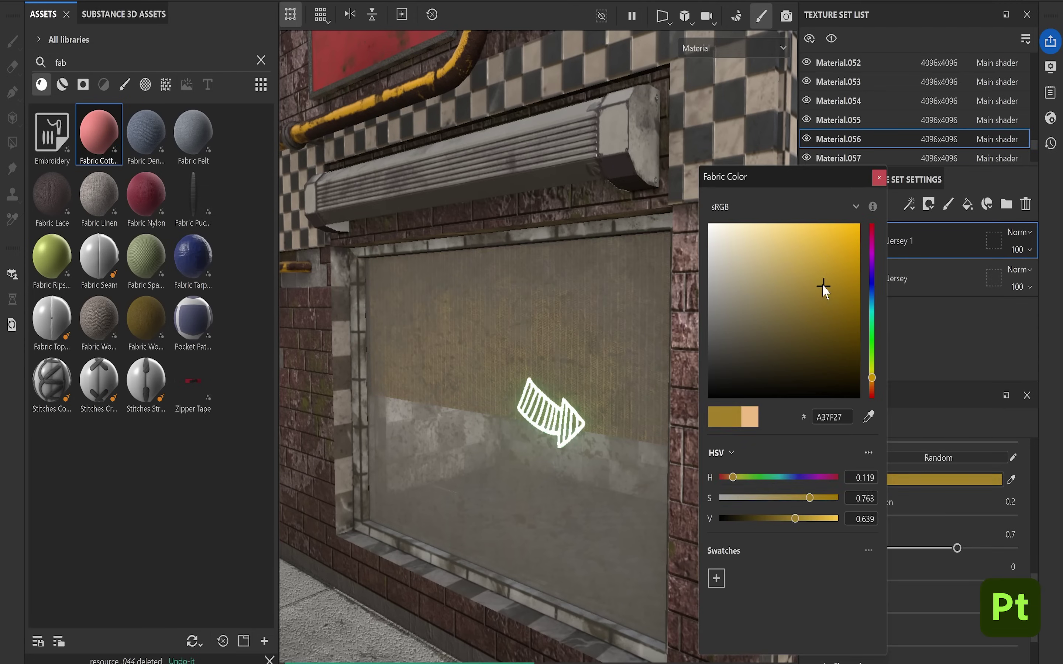
left_click_drag(823, 285, 826, 262)
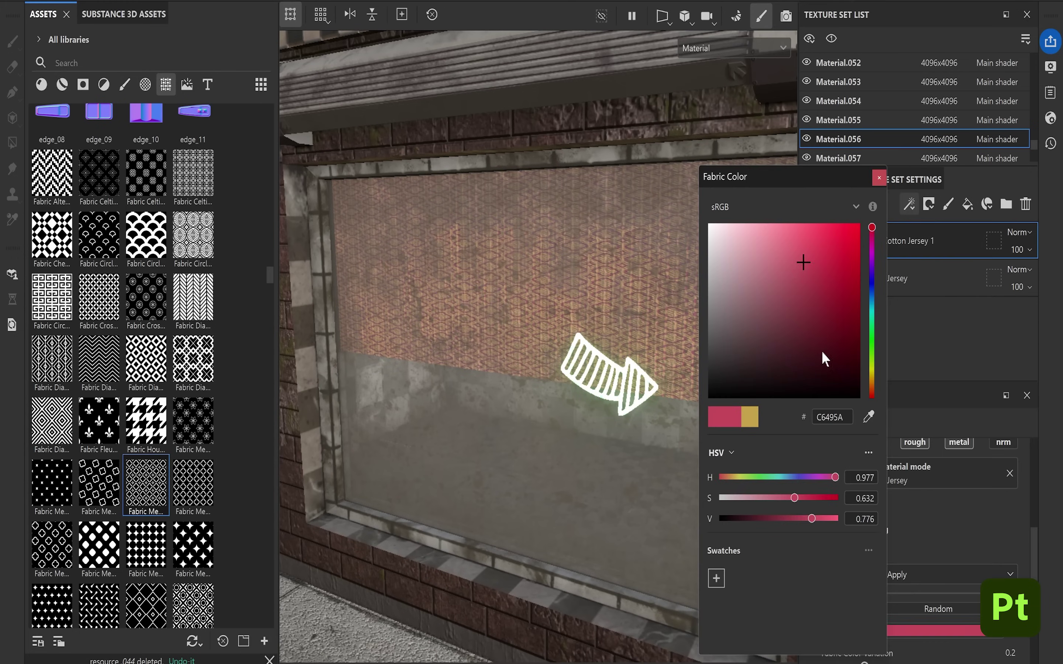
- Set the Fabric Color of Fabric Cotton Jersey 1 to dark red and that of Fabric Cotton Jersey 2 to reddish brown
left_click_drag(821, 351, 811, 337)
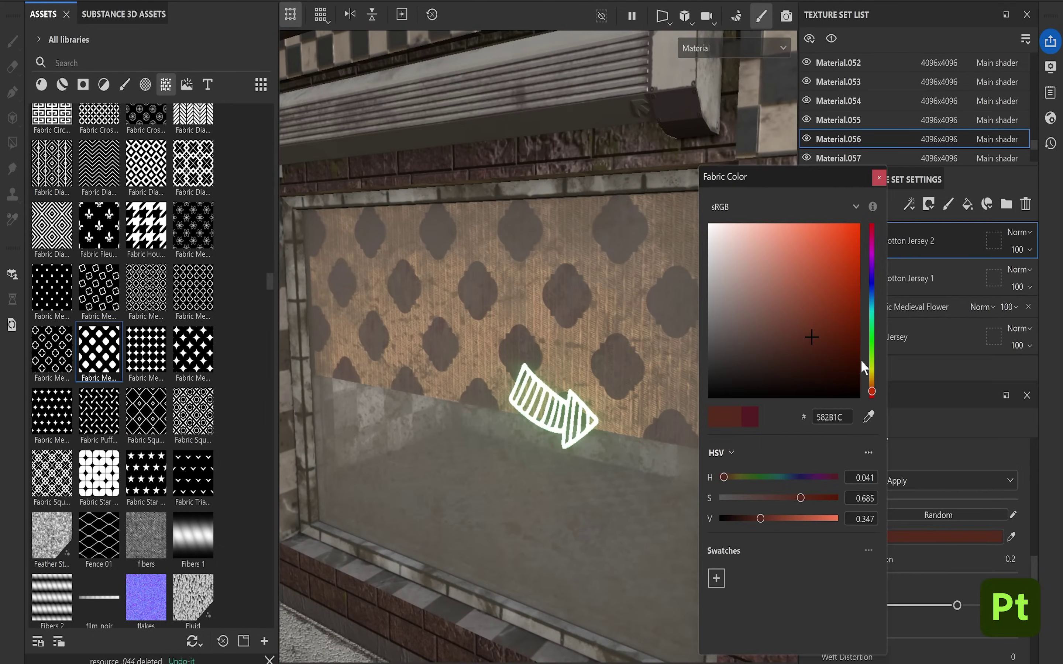
left_click_drag(811, 337, 816, 286)
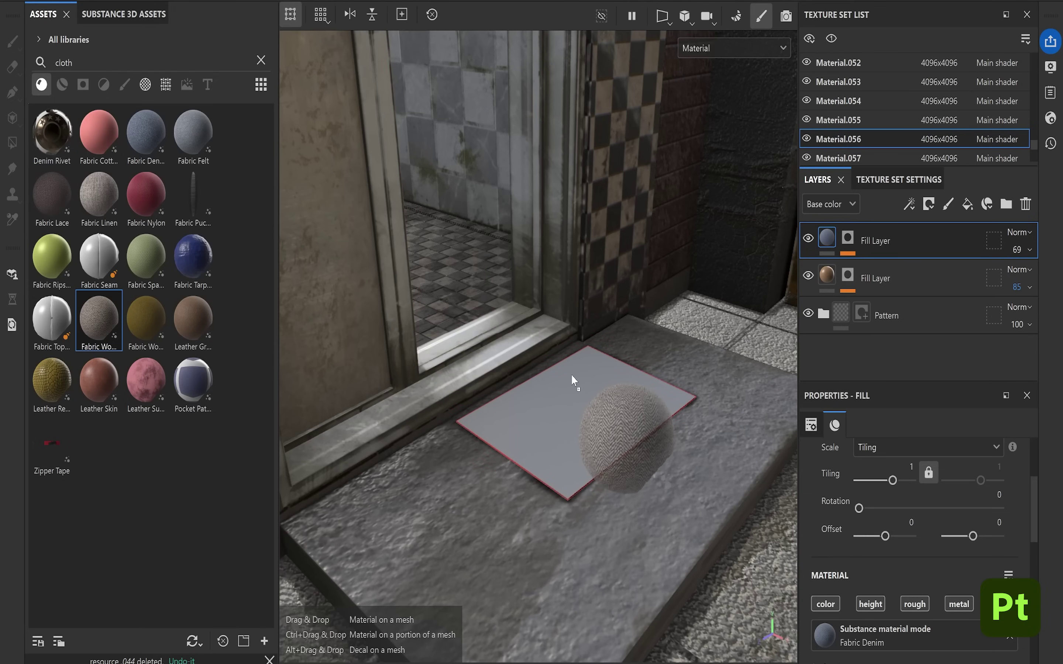
- Cover the doormat with the Fabric Wool Herringbone material, using a higher tiling and a darker gray Warp Color
left_click_drag(571, 374, 573, 390)
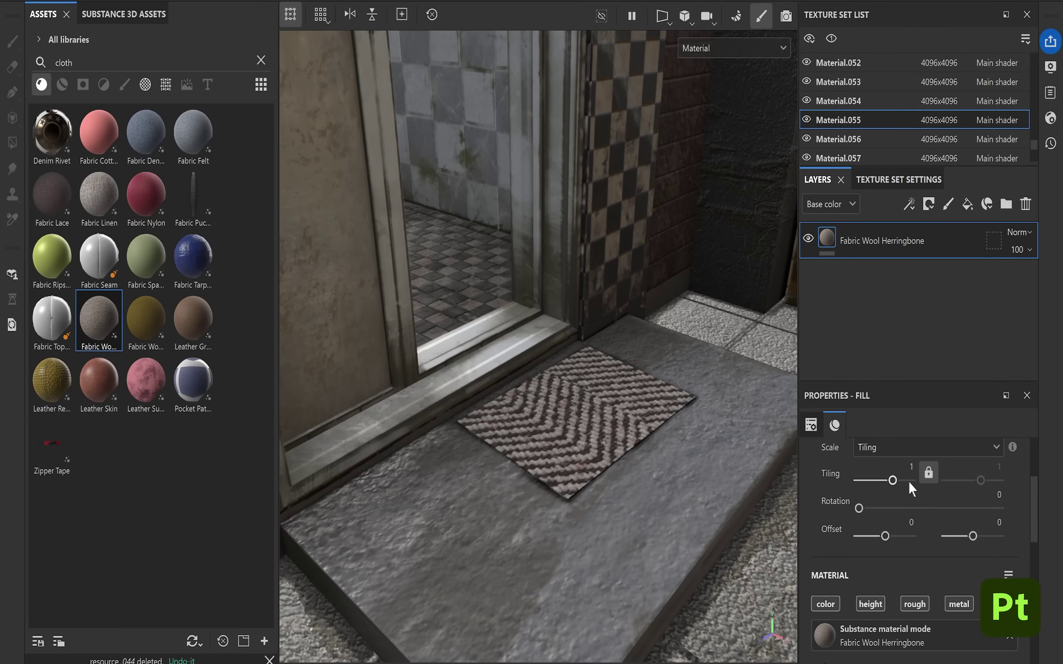
left_click_drag(909, 481, 918, 481)
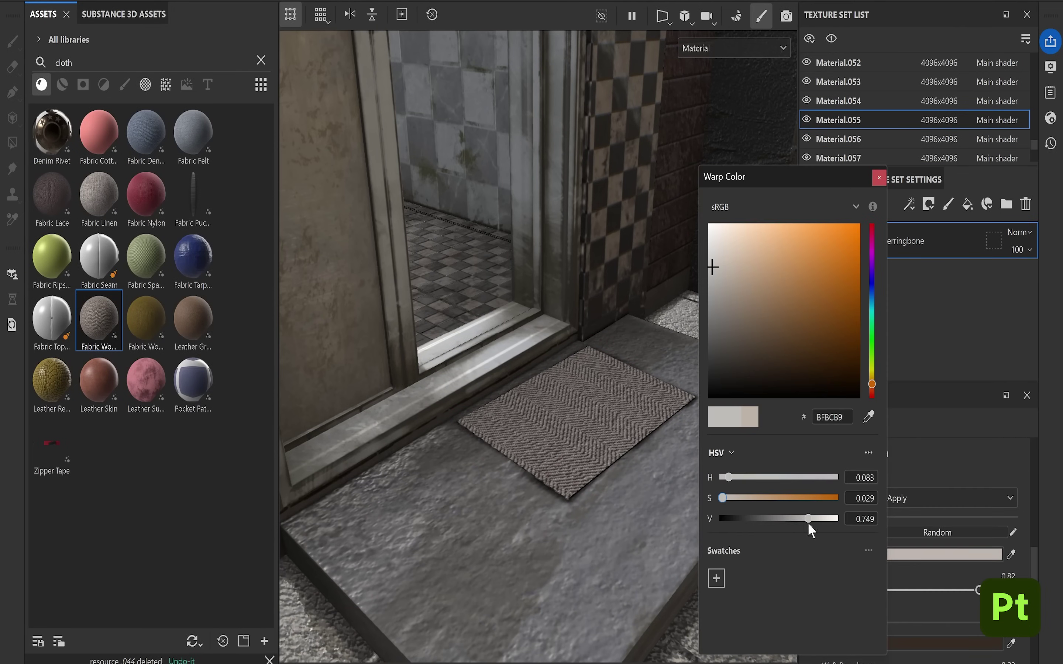
left_click_drag(807, 519, 778, 519)
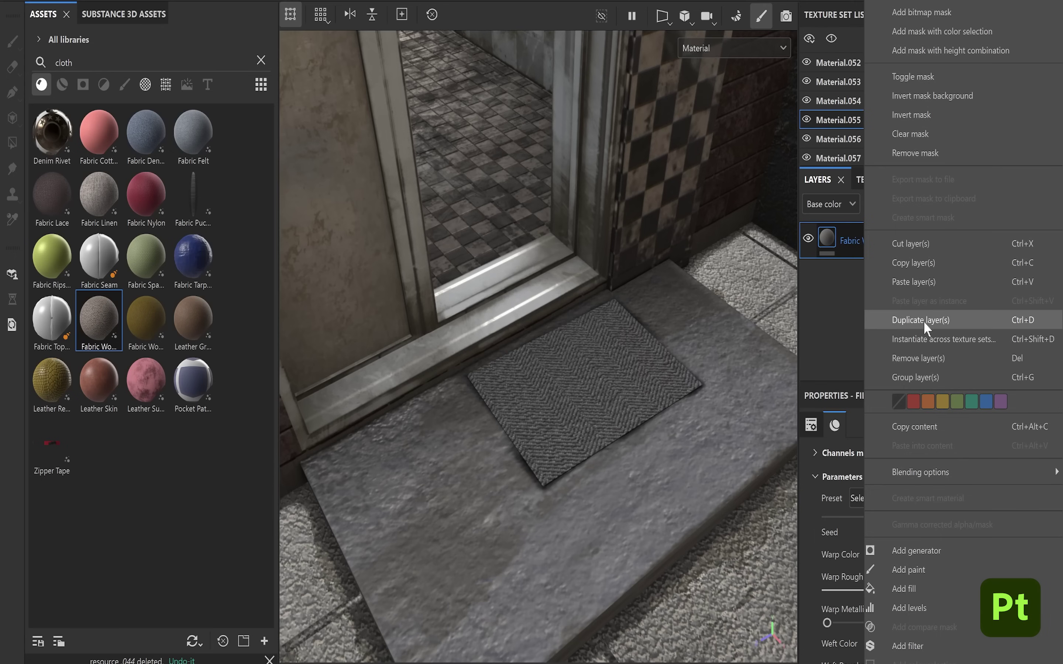
- Duplicate the doormat's Fabric Wool Herringbone layer and darken the fabric color of the duplicate
left_click(924, 322)
left_click_drag(723, 354, 709, 347)
left_click(879, 178)
- Add a black mask with a fill effect to the upper Fabric Wool Herringbone layer
left_click(929, 204)
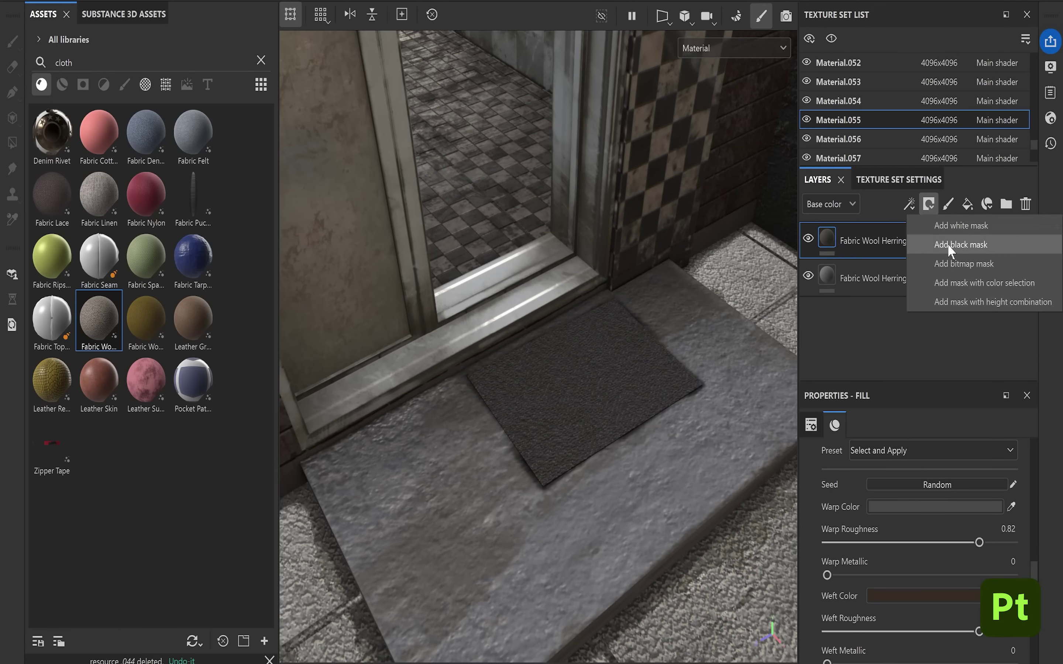
left_click(948, 244)
left_click(909, 204)
left_click(934, 231)
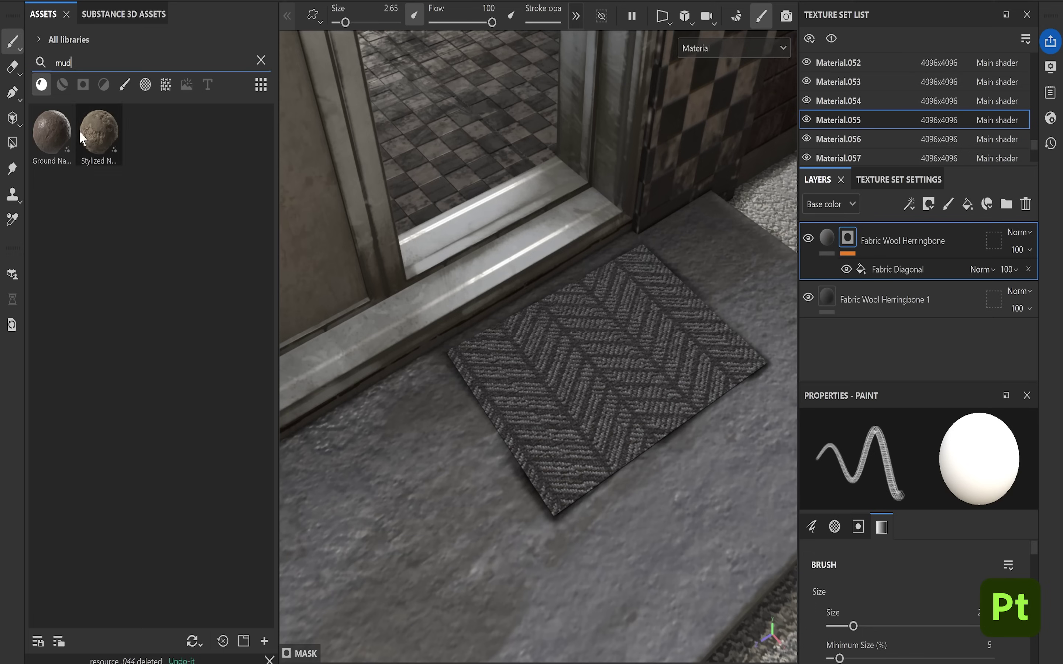
- Add the Ground Natural Mud material above the doormat's fabric layers and set its Height channel blending to Multiply
left_click_drag(52, 132, 918, 224)
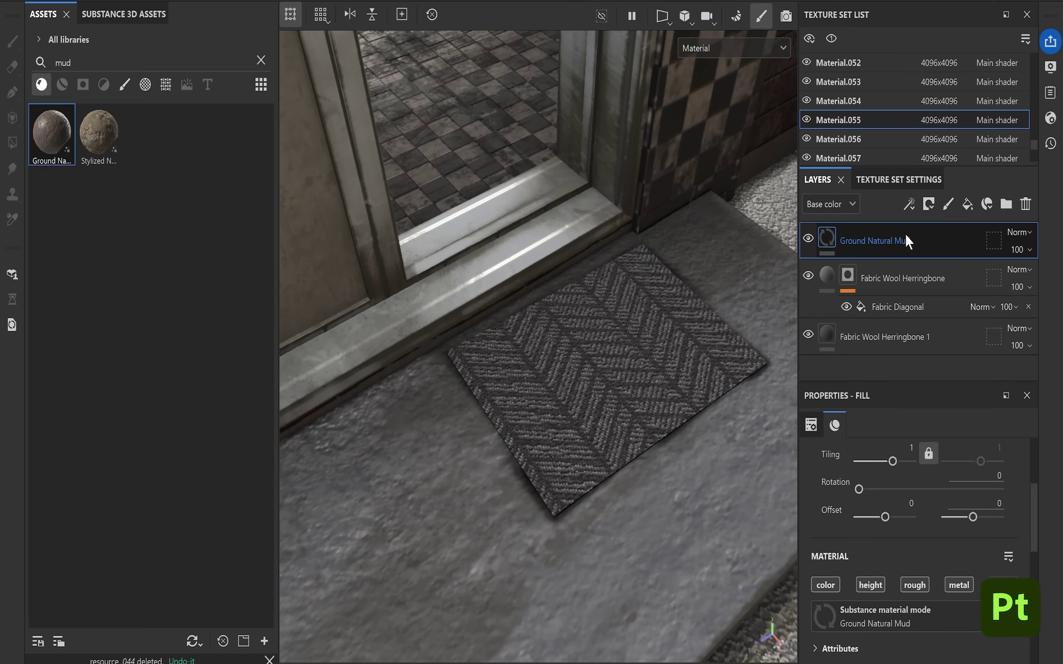
left_click(831, 204)
left_click(1019, 233)
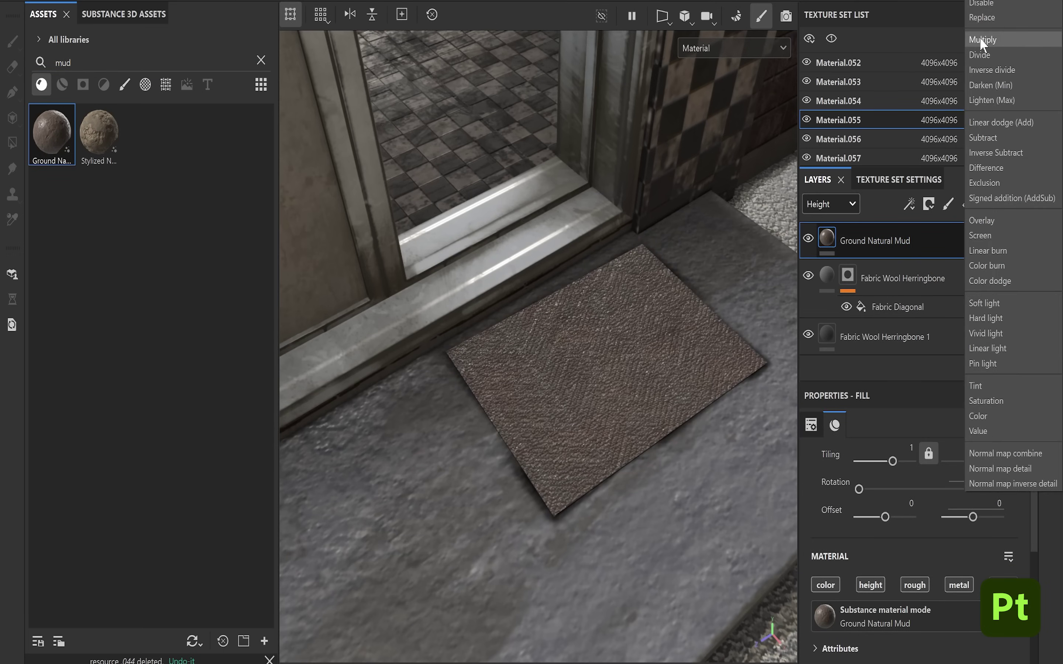
left_click(980, 37)
left_click(831, 204)
left_click(838, 224)
- Add a black mask to the Ground Natural Mud layer
left_click(929, 204)
left_click(940, 248)
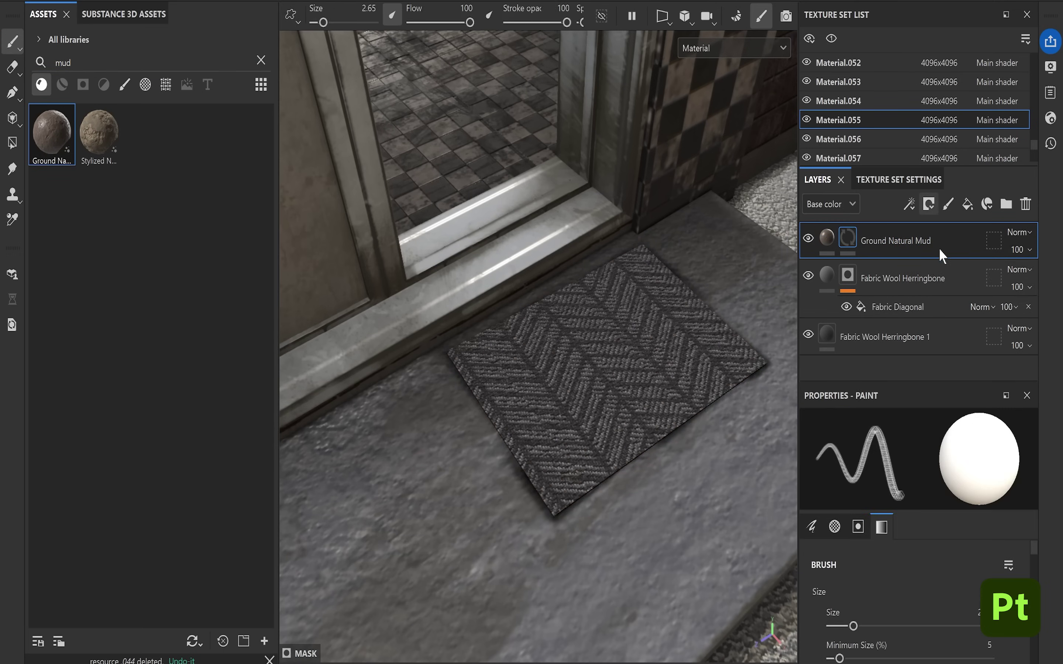
left_click(933, 199)
left_click(928, 245)
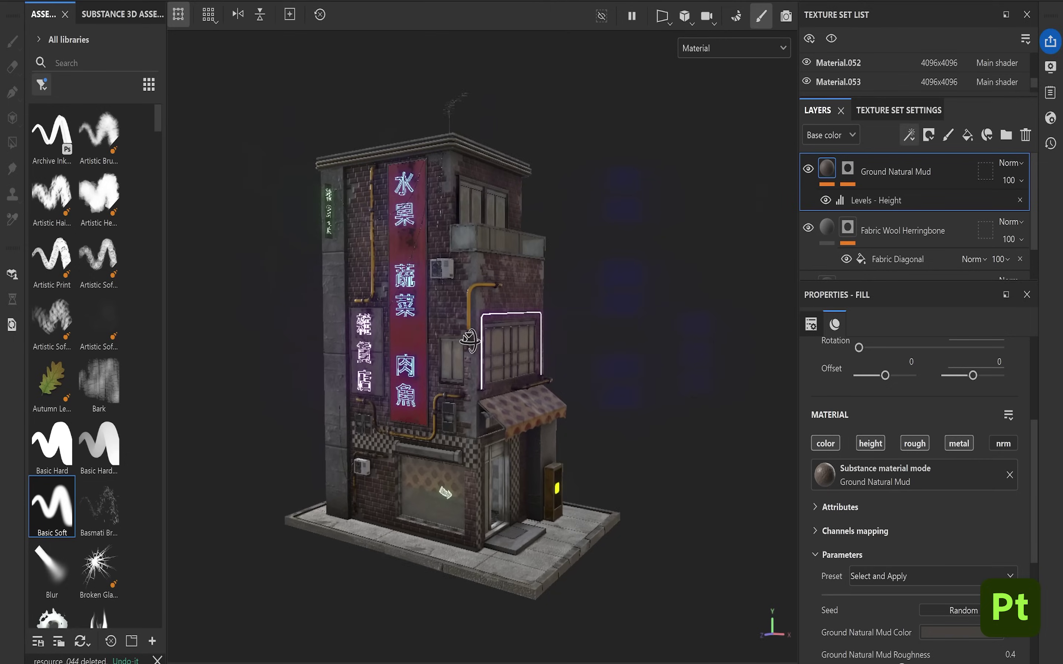
left_click_drag(404, 325, 419, 325, "alt")
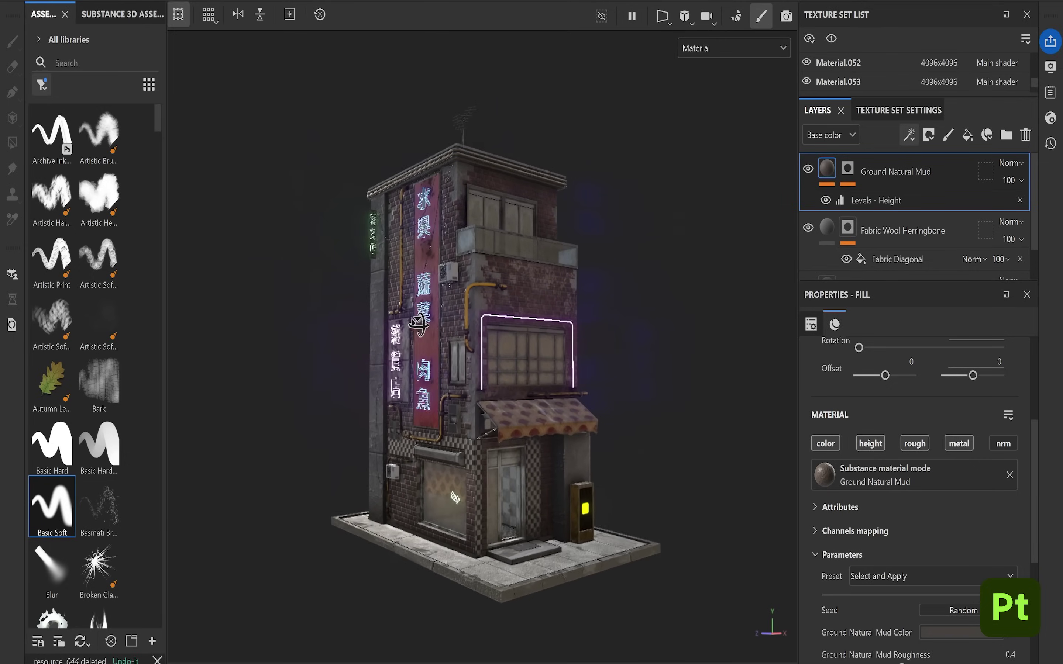